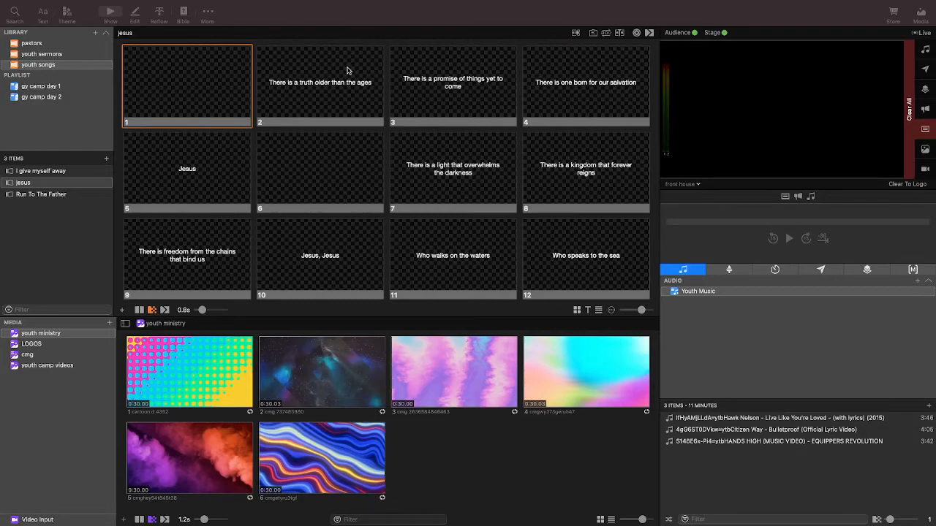
Examine the lyric slides of the songs jesus and I give myself away, showing slide 2 and blank slide 1 of jesus live.
{"action": "scroll", "coordinate": [371, 130], "scroll_direction": "down", "scroll_amount": 10}
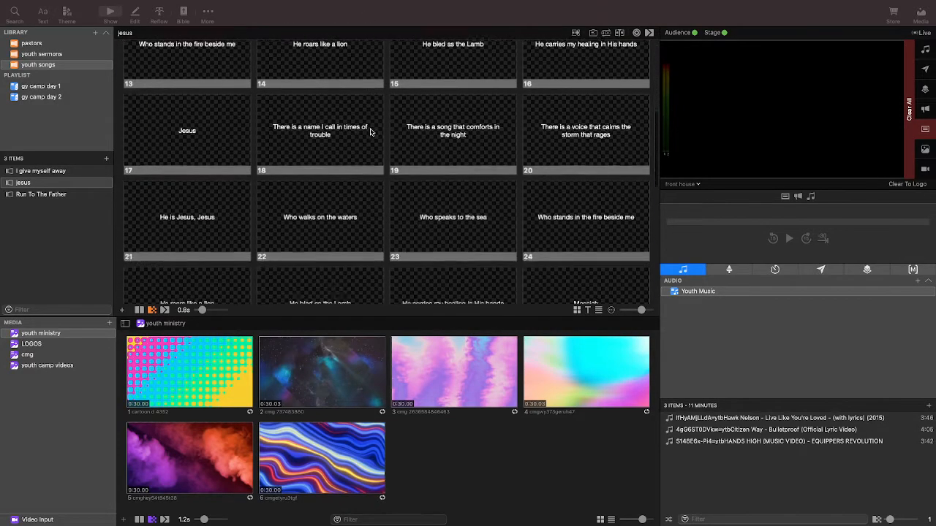
{"action": "scroll", "coordinate": [370, 132], "scroll_direction": "down", "scroll_amount": 3}
{"action": "scroll", "coordinate": [359, 133], "scroll_direction": "up", "scroll_amount": 15}
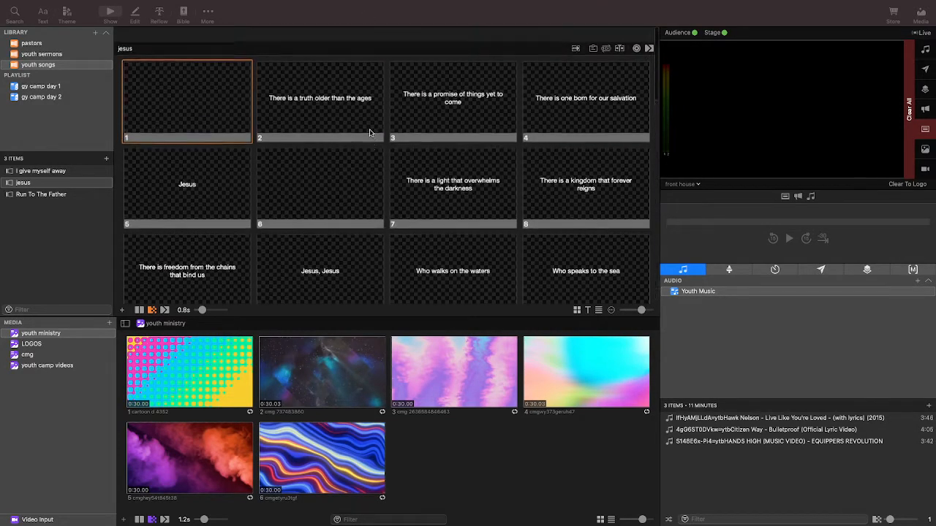
{"action": "left_click", "coordinate": [270, 96]}
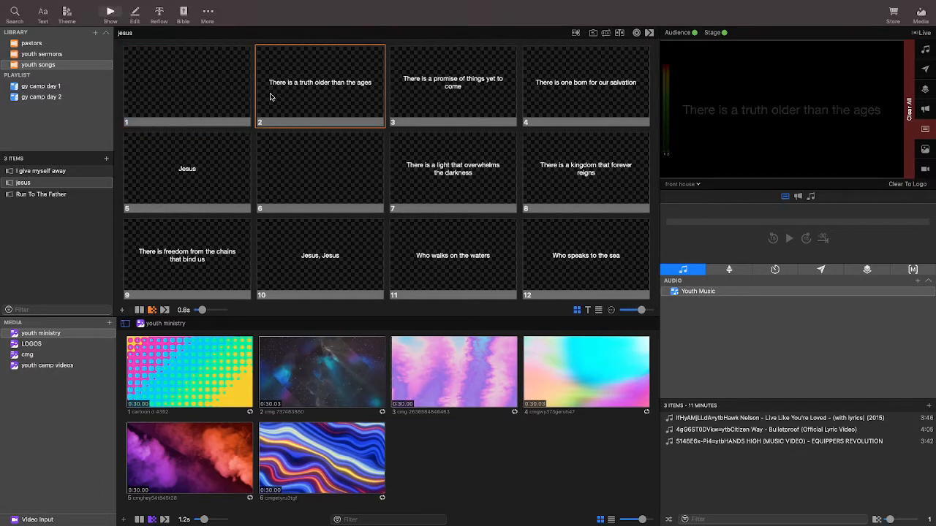
{"action": "left_click", "coordinate": [183, 90]}
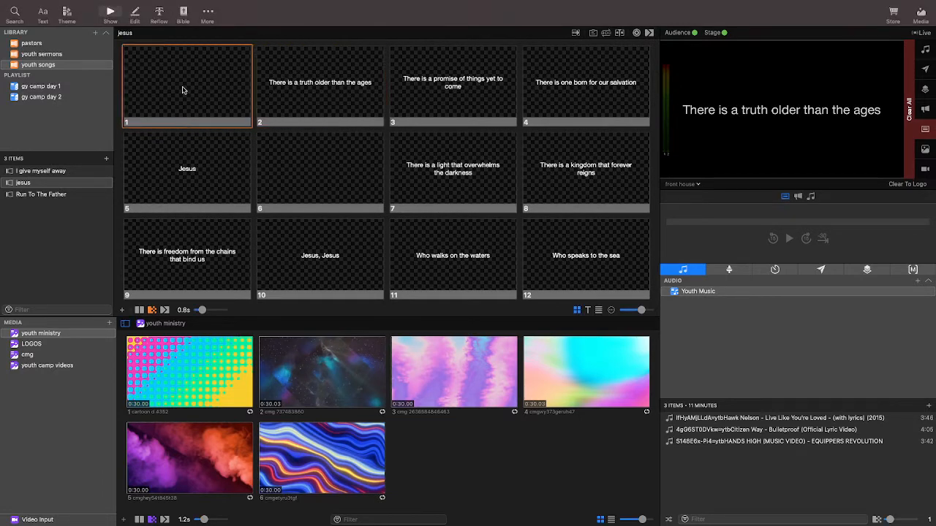
{"action": "scroll", "coordinate": [291, 130], "scroll_direction": "down", "scroll_amount": 10}
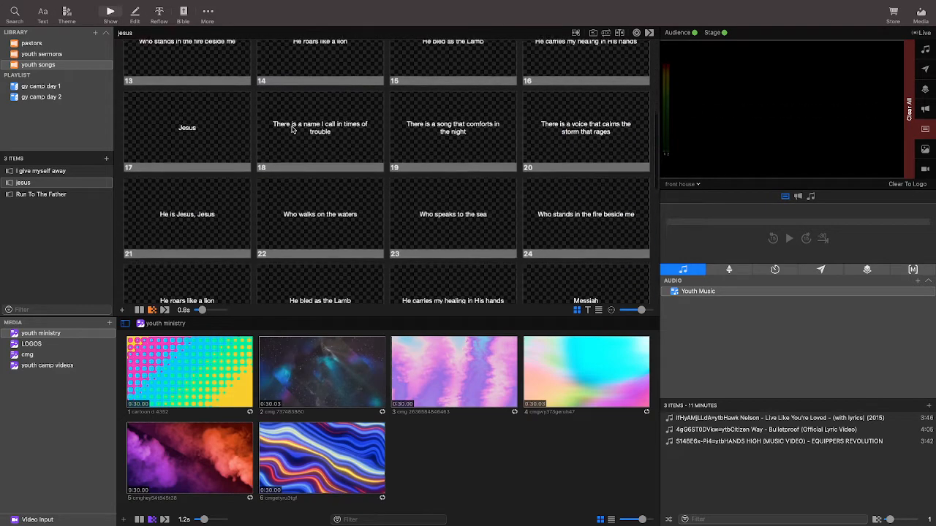
{"action": "scroll", "coordinate": [291, 129], "scroll_direction": "up", "scroll_amount": 10}
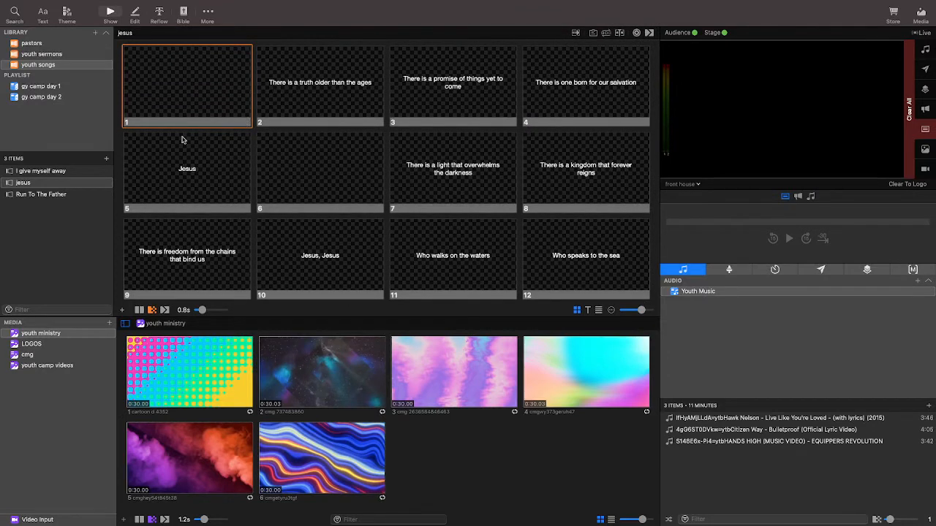
{"action": "left_click", "coordinate": [58, 173]}
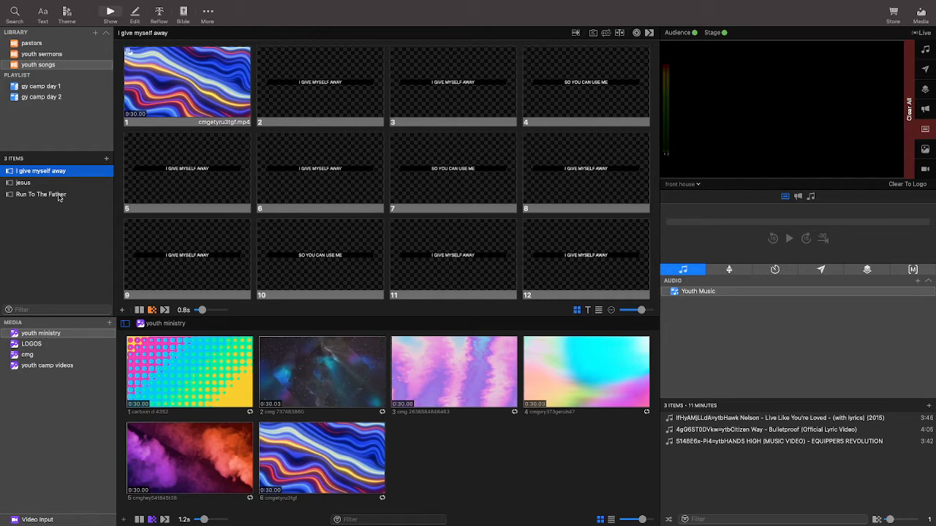
{"action": "scroll", "coordinate": [236, 217], "scroll_direction": "down", "scroll_amount": 10}
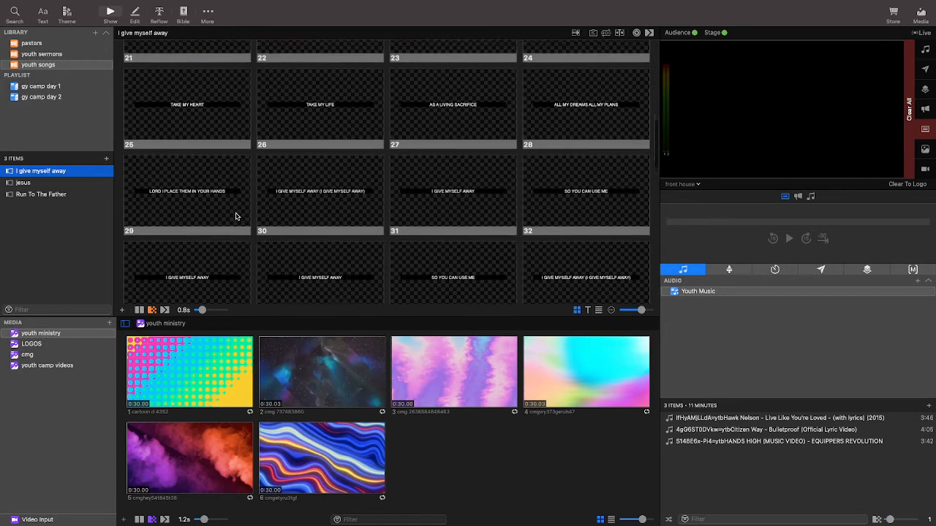
{"action": "scroll", "coordinate": [236, 216], "scroll_direction": "down", "scroll_amount": 10}
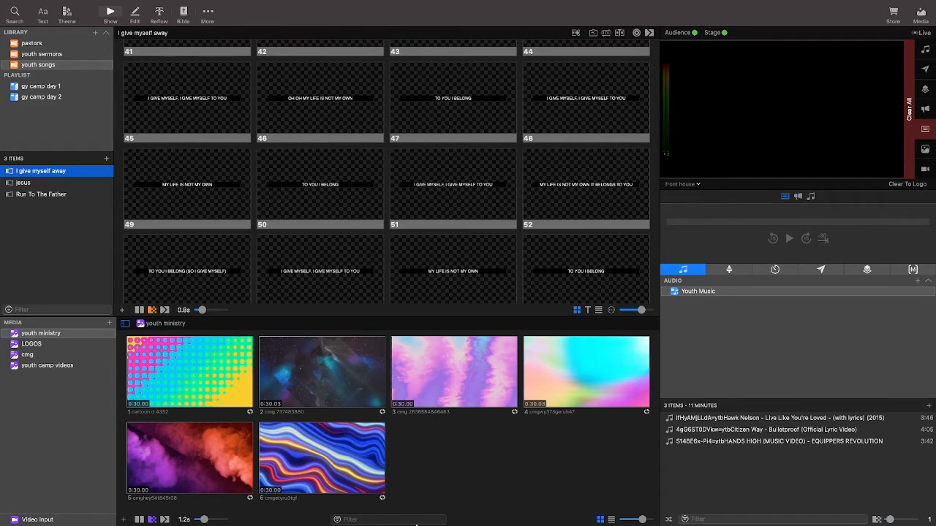
Switch to Safari with an empty start page ready for a web search.
{"action": "mouse_move", "coordinate": [416, 524]}
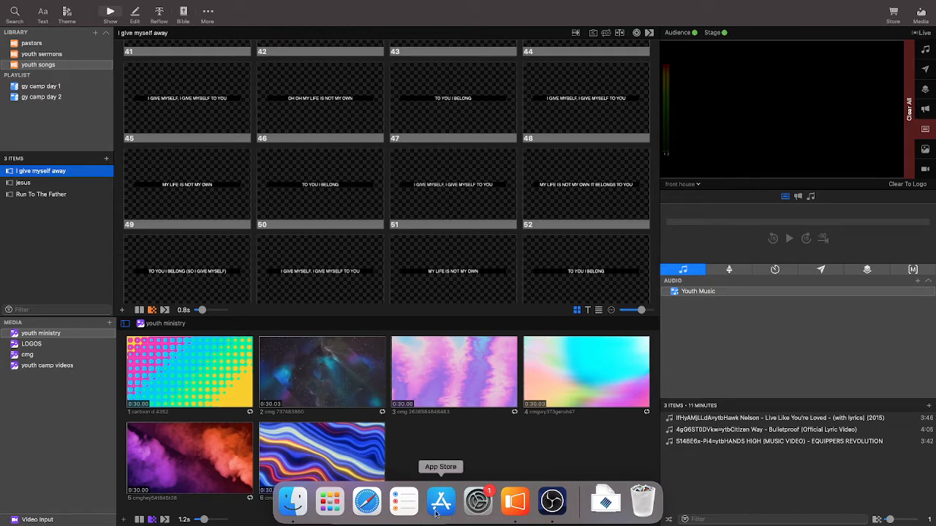
{"action": "left_click", "coordinate": [358, 512]}
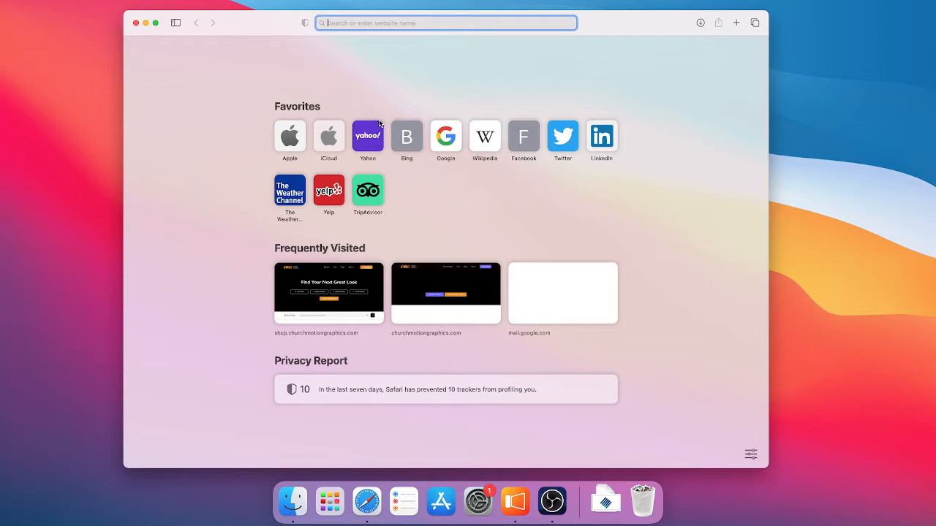
{"action": "type", "text": "we a"}
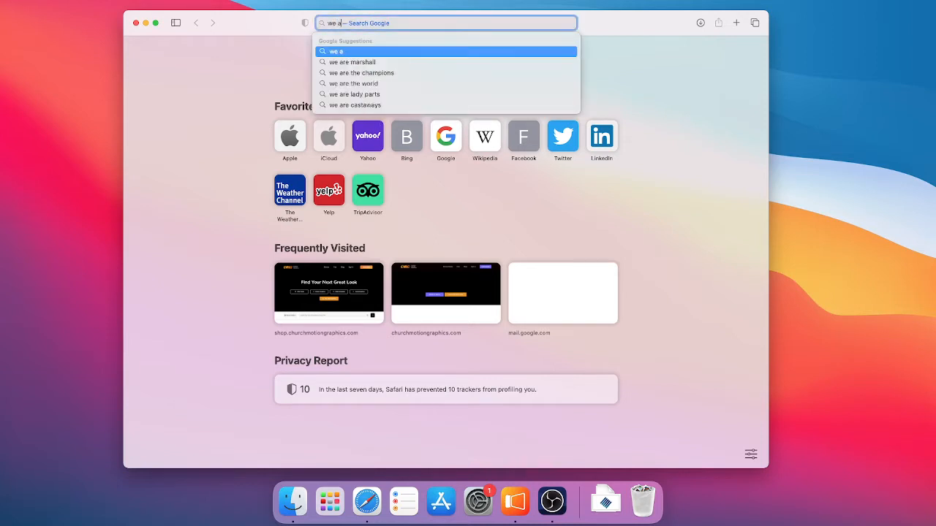
{"action": "type", "text": "re"}
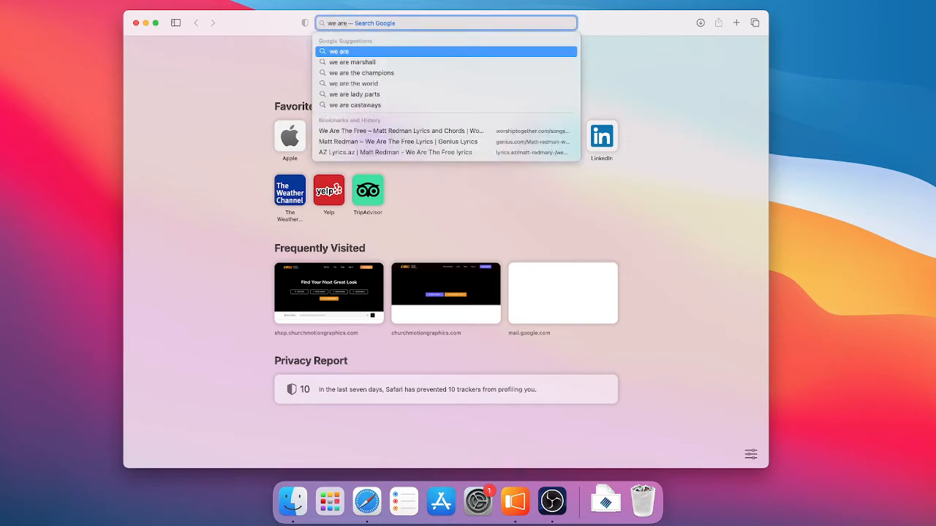
{"action": "key", "text": "BackSpace"}
{"action": "key", "text": "BackSpace"}
{"action": "key", "text": "BackSpace"}
{"action": "key", "text": "BackSpace"}
{"action": "key", "text": "BackSpace"}
{"action": "key", "text": "BackSpace"}
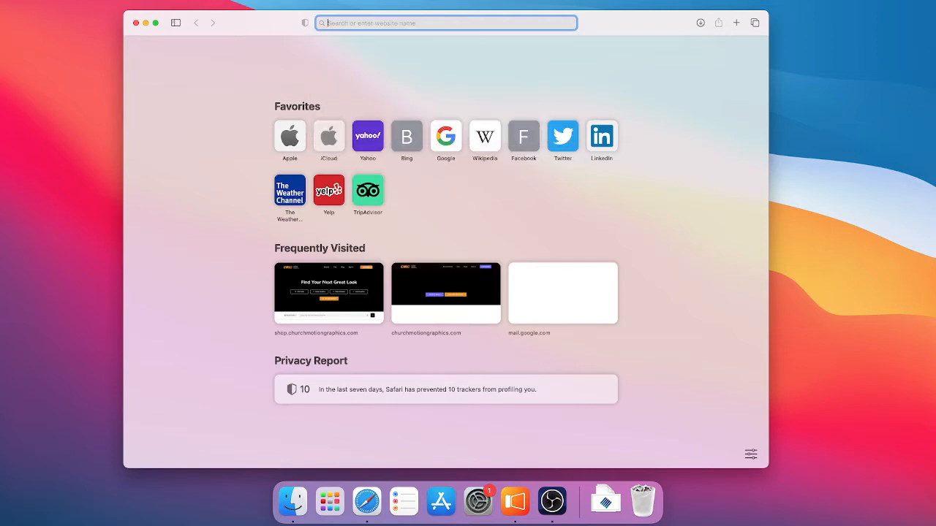
Search the web for the song "god of calvary".
{"action": "type", "text": "god"}
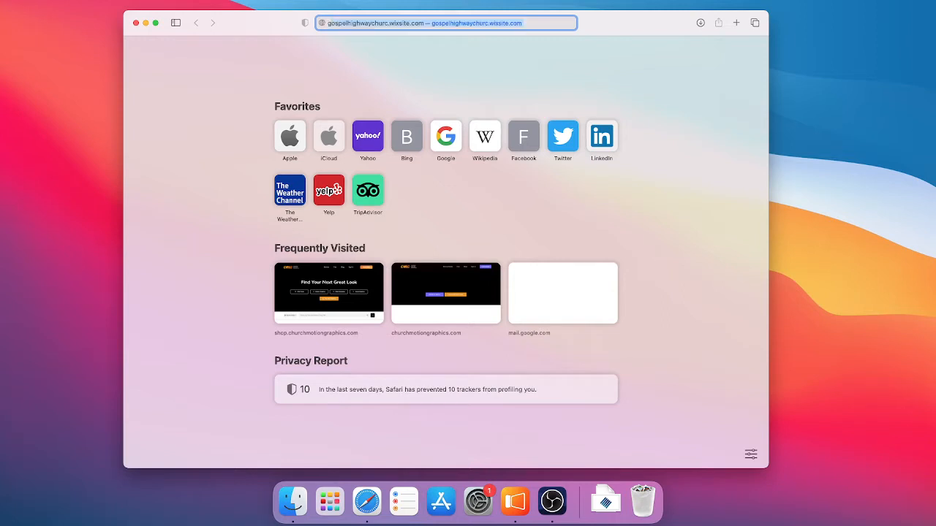
{"action": "type", "text": " o"}
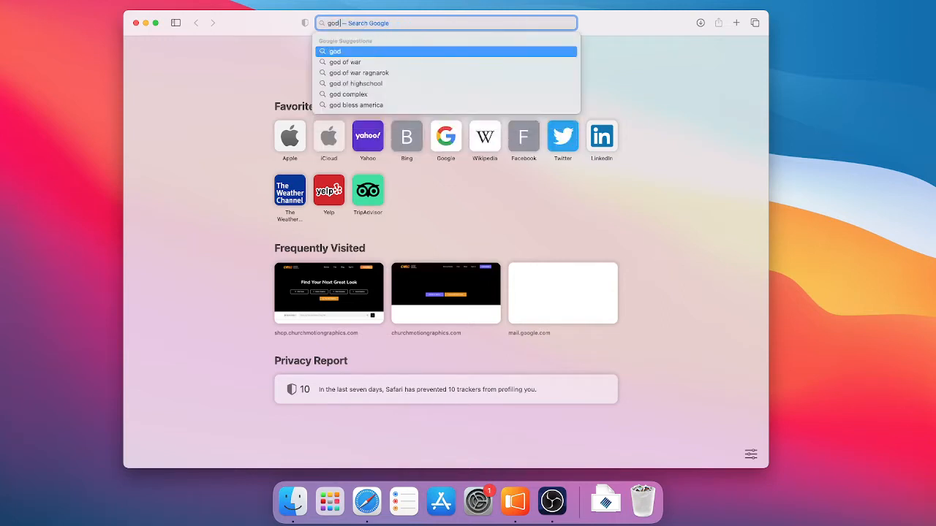
{"action": "type", "text": "f "}
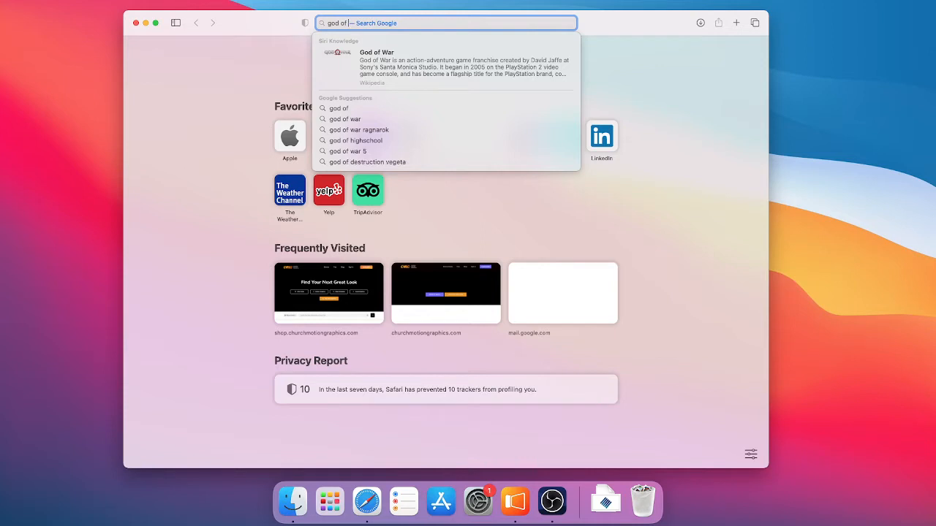
{"action": "type", "text": "cal"}
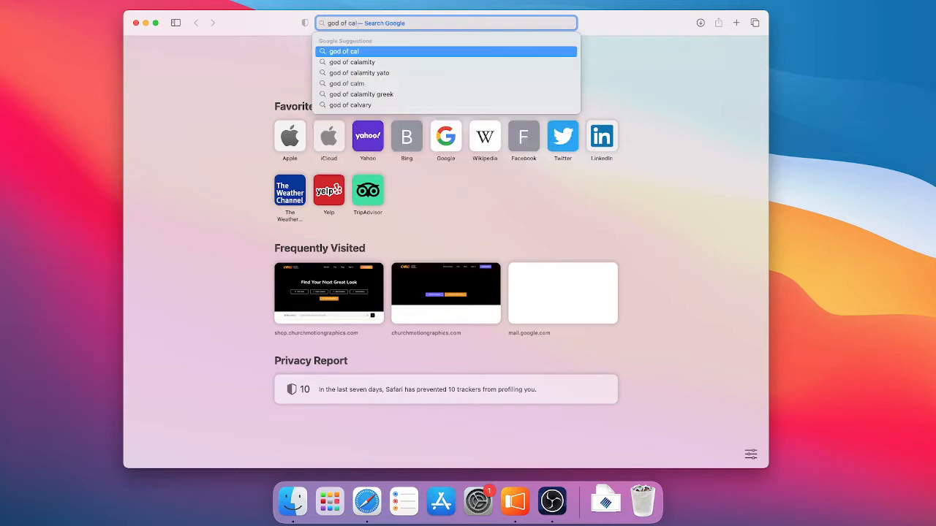
{"action": "type", "text": "v"}
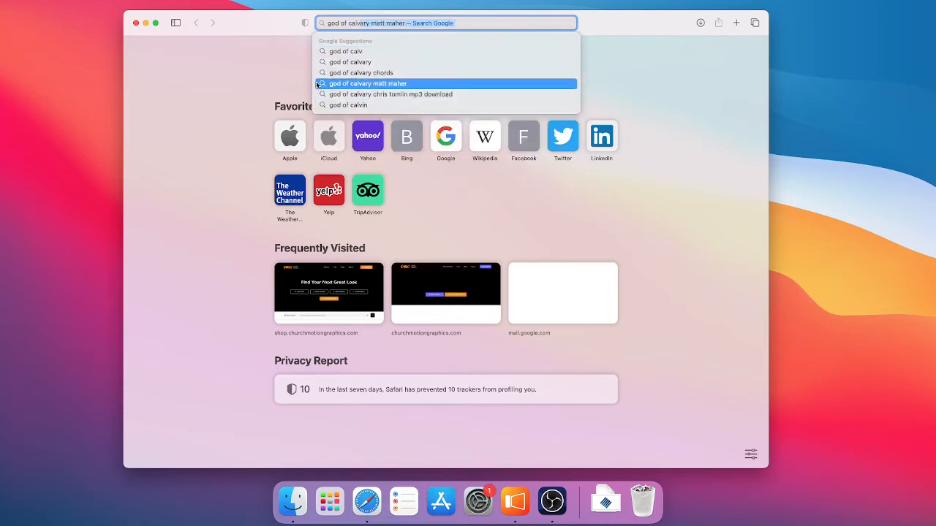
{"action": "left_click", "coordinate": [372, 62]}
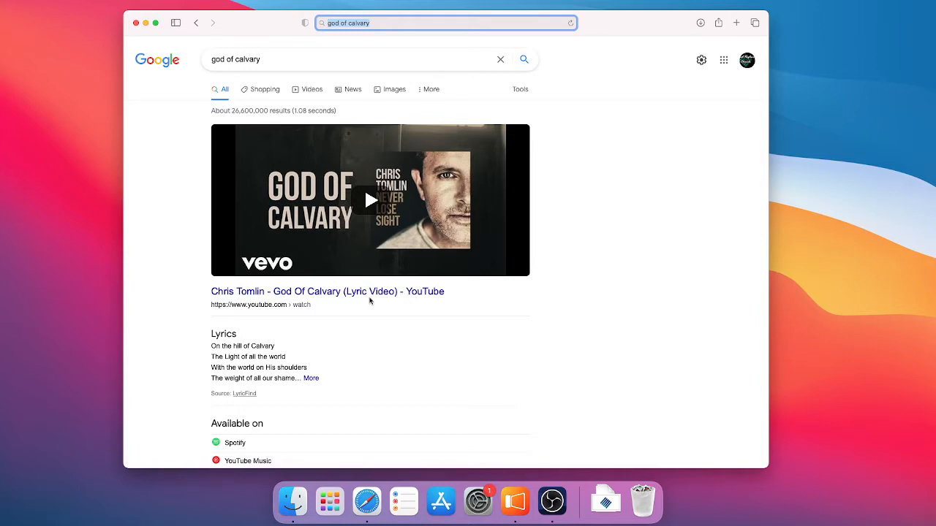
Expand the God of Calvary lyrics in the search results, copy them in full, and close the browser window.
{"action": "scroll", "coordinate": [366, 299], "scroll_direction": "down", "scroll_amount": 3}
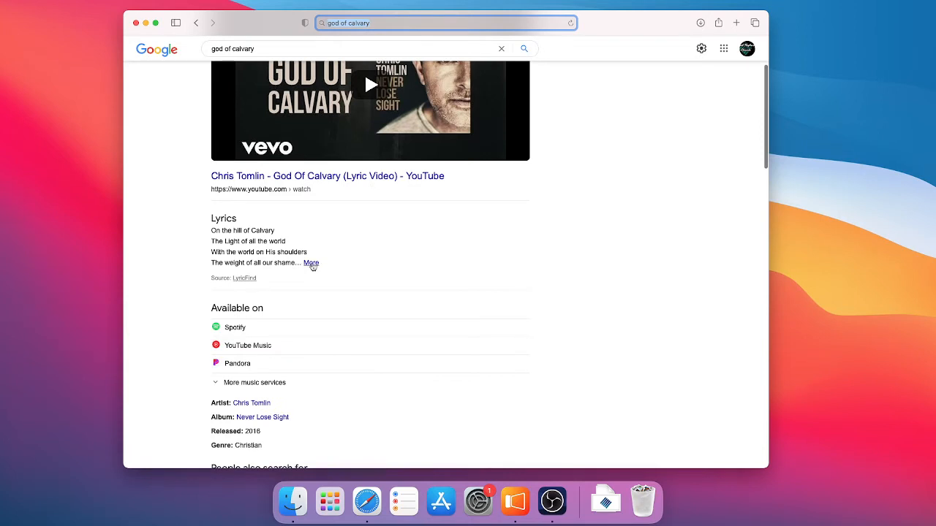
{"action": "left_click", "coordinate": [310, 263]}
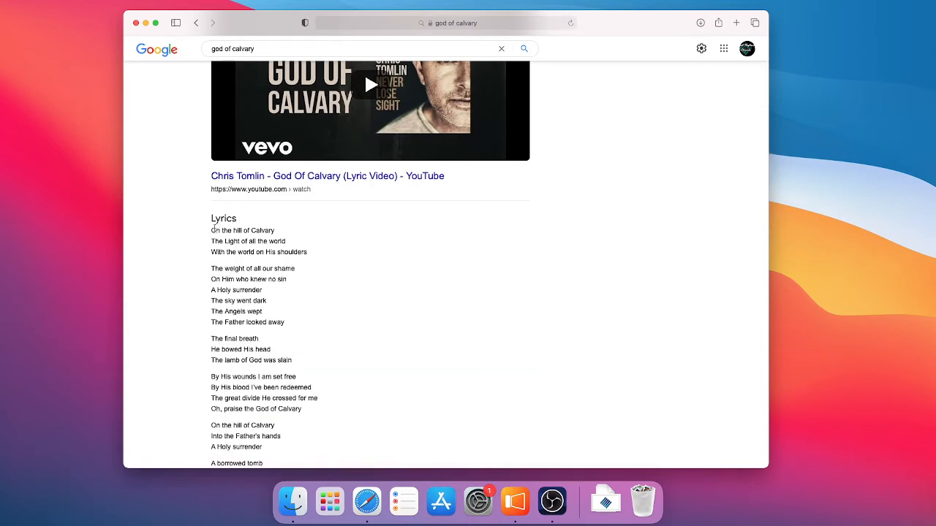
{"action": "left_click_drag", "start_coordinate": [212, 229], "coordinate": [318, 271]}
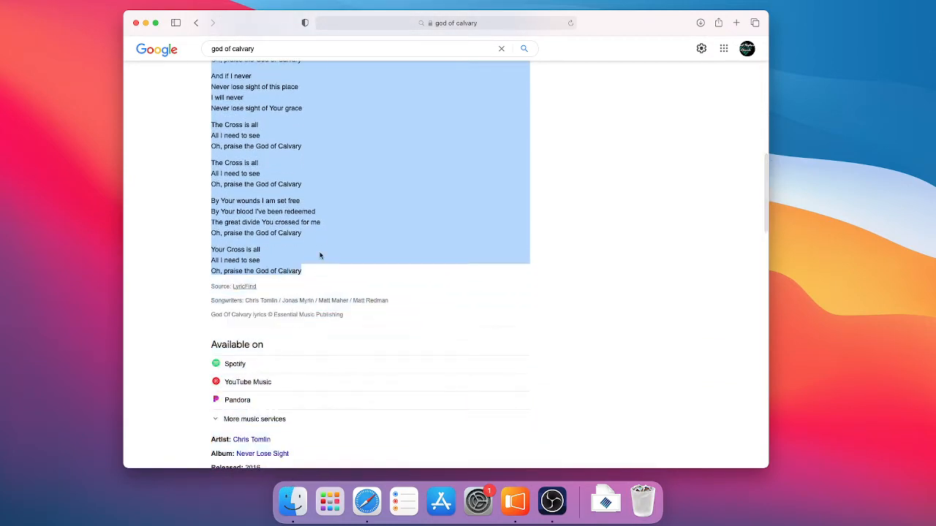
{"action": "right_click", "coordinate": [319, 238]}
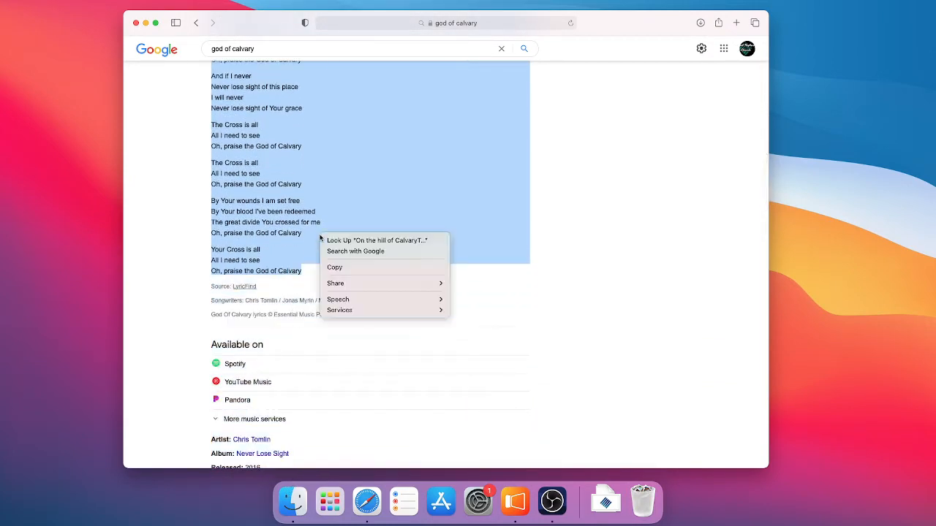
{"action": "left_click", "coordinate": [361, 268]}
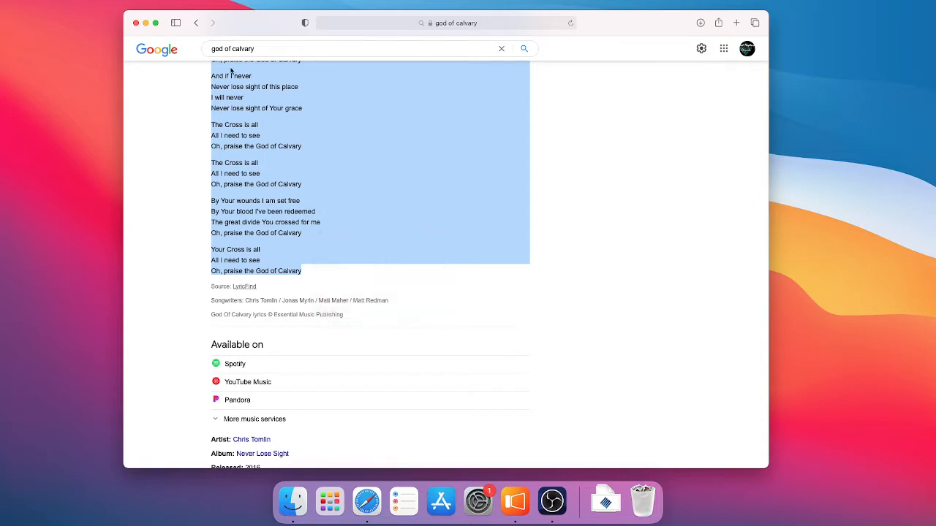
{"action": "left_click", "coordinate": [135, 22]}
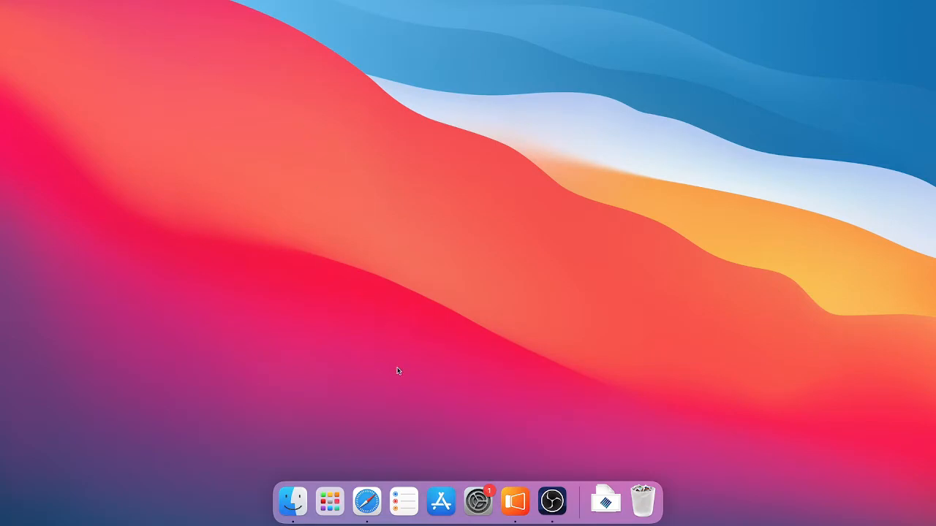
Switch to ProPresenter and import the clipboard lyrics into the youth songs library, with slides delimited by one line break.
{"action": "left_click", "coordinate": [516, 500]}
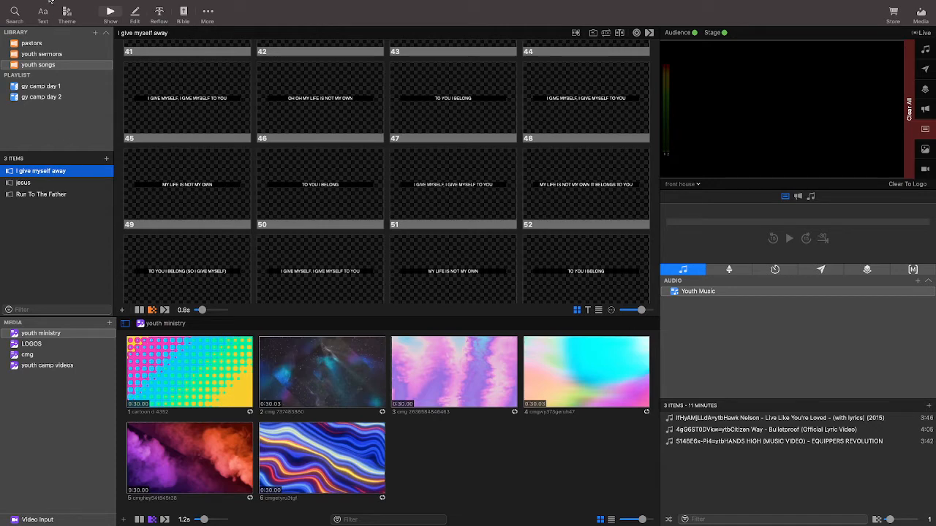
{"action": "mouse_move", "coordinate": [51, 1]}
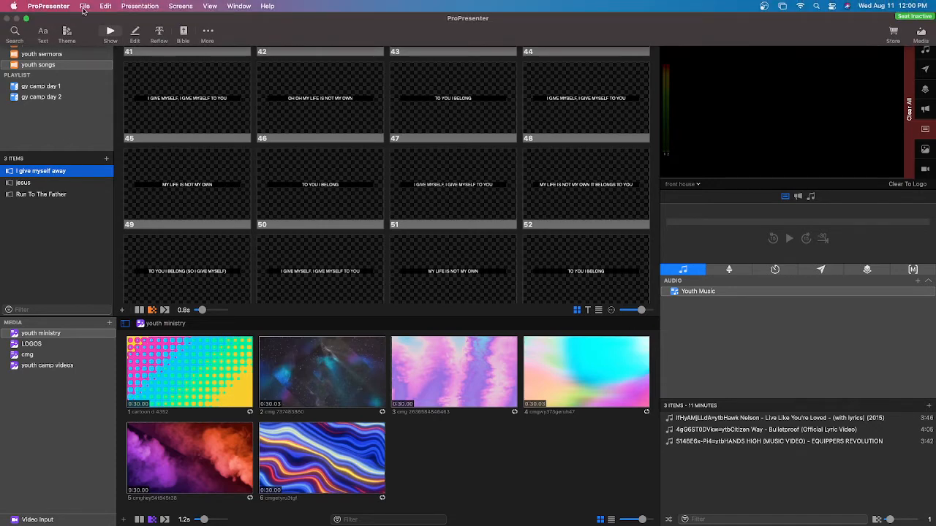
{"action": "left_click", "coordinate": [84, 8]}
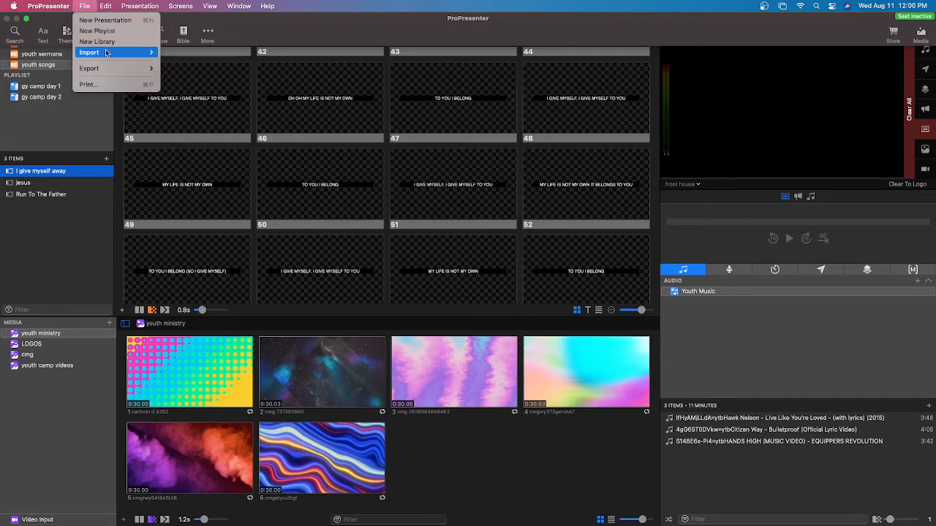
{"action": "mouse_move", "coordinate": [105, 53]}
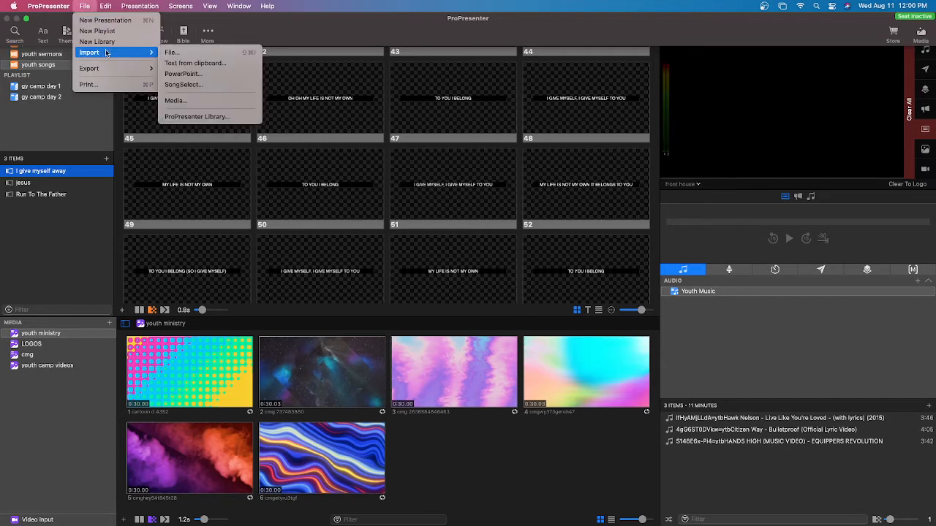
{"action": "left_click", "coordinate": [209, 63]}
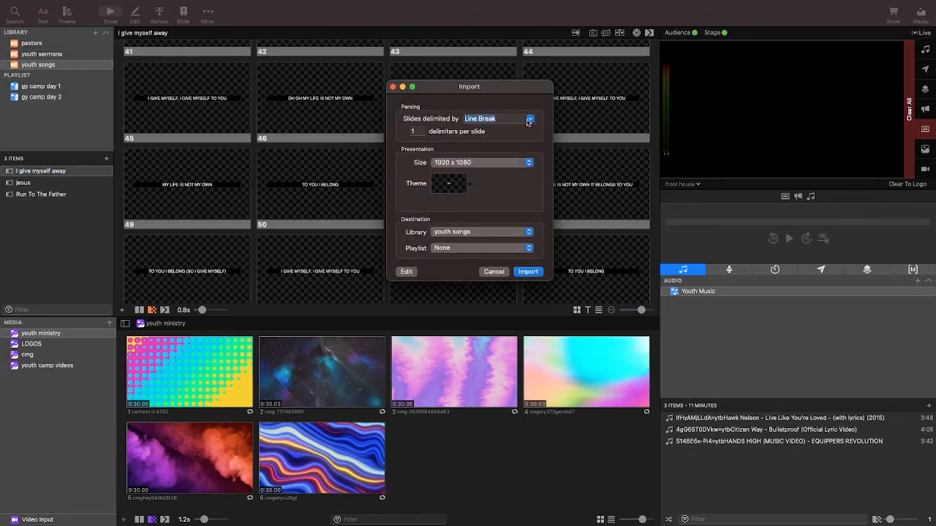
{"action": "left_click", "coordinate": [527, 121]}
{"action": "left_click", "coordinate": [528, 272]}
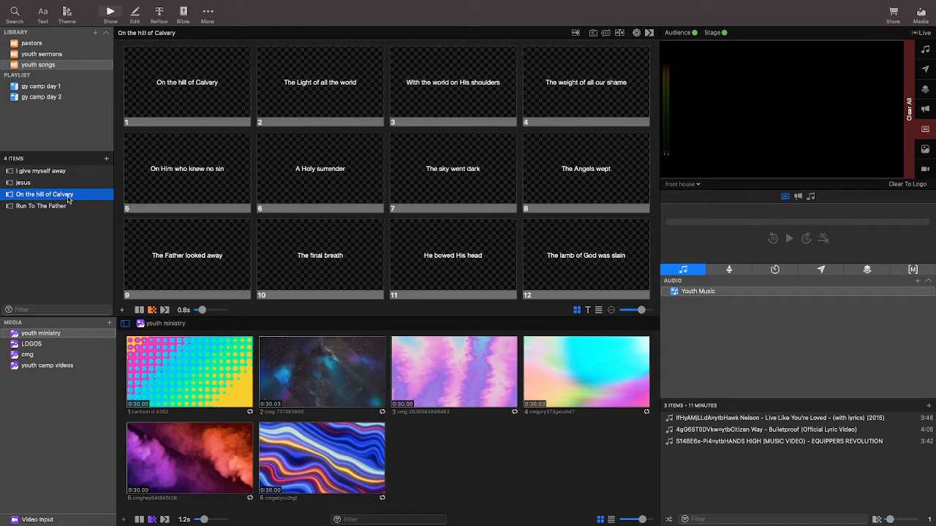
Rename the "On the hill of Calvary" song in the youth songs library as "God of caverry".
{"action": "right_click", "coordinate": [70, 195]}
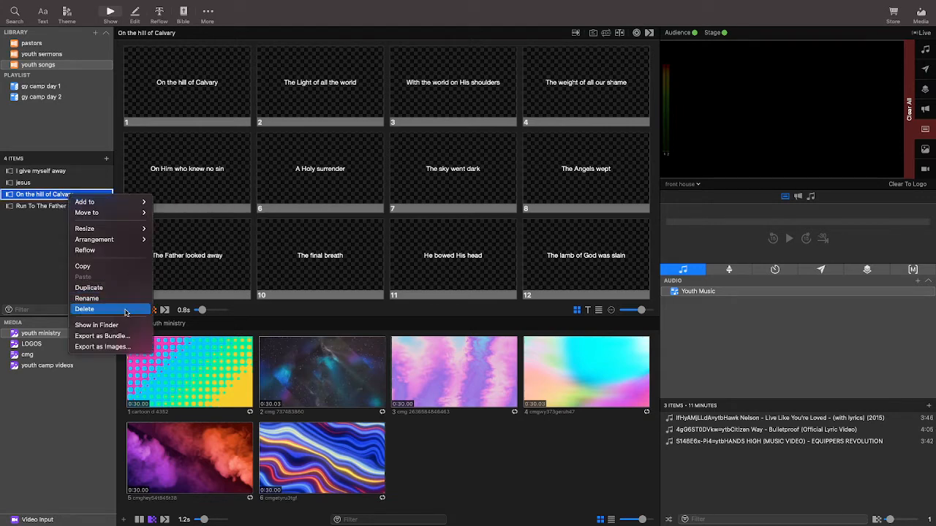
{"action": "left_click", "coordinate": [87, 299]}
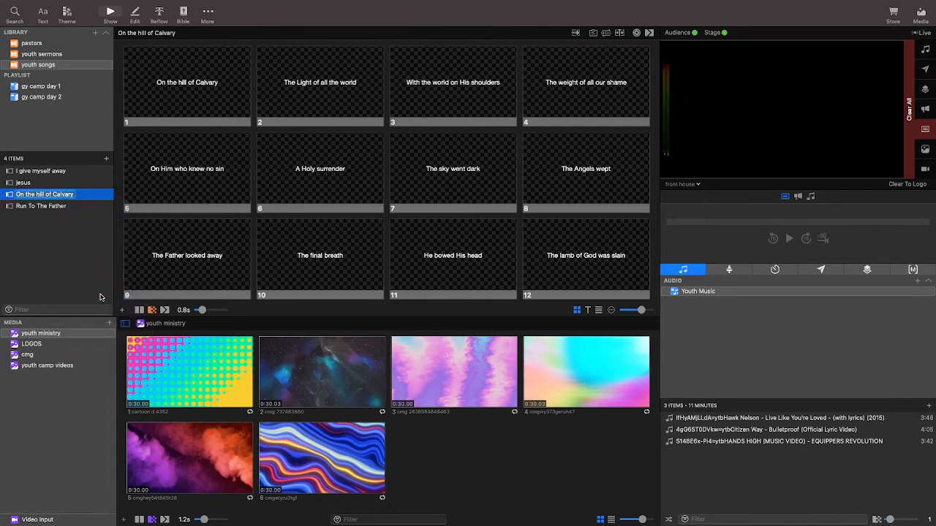
{"action": "key", "text": "BackSpace"}
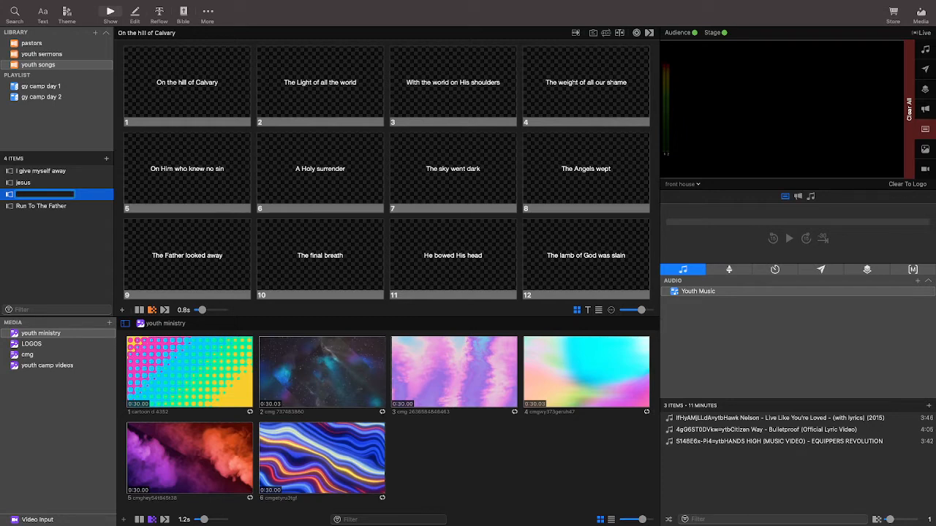
{"action": "type", "text": "C"}
{"action": "type", "text": "od o"}
{"action": "type", "text": "f ca"}
{"action": "type", "text": "v"}
{"action": "type", "text": "erry"}
{"action": "key", "text": "Return"}
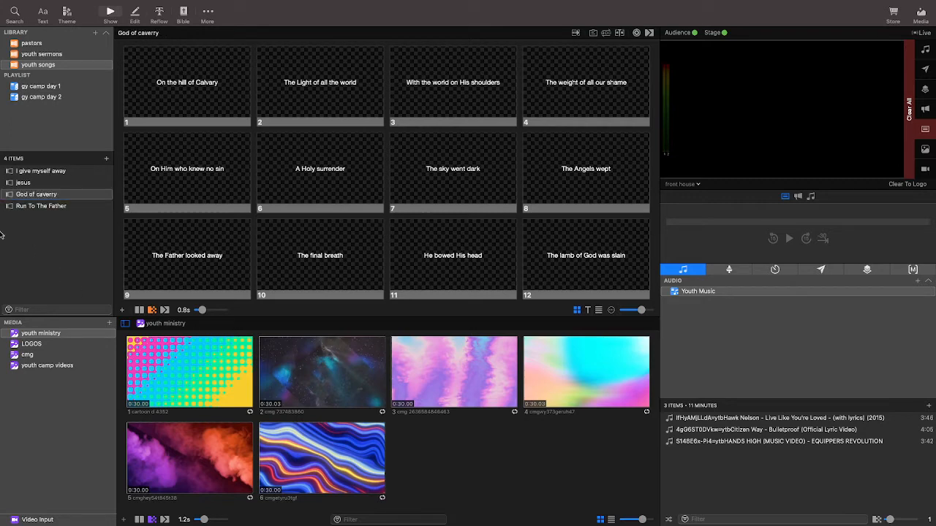
Preview the imported song by sending slides 1 through 8 to the audience output one after another.
{"action": "scroll", "coordinate": [272, 229], "scroll_direction": "down", "scroll_amount": 4}
{"action": "scroll", "coordinate": [271, 229], "scroll_direction": "up", "scroll_amount": 5}
{"action": "left_click", "coordinate": [186, 88]}
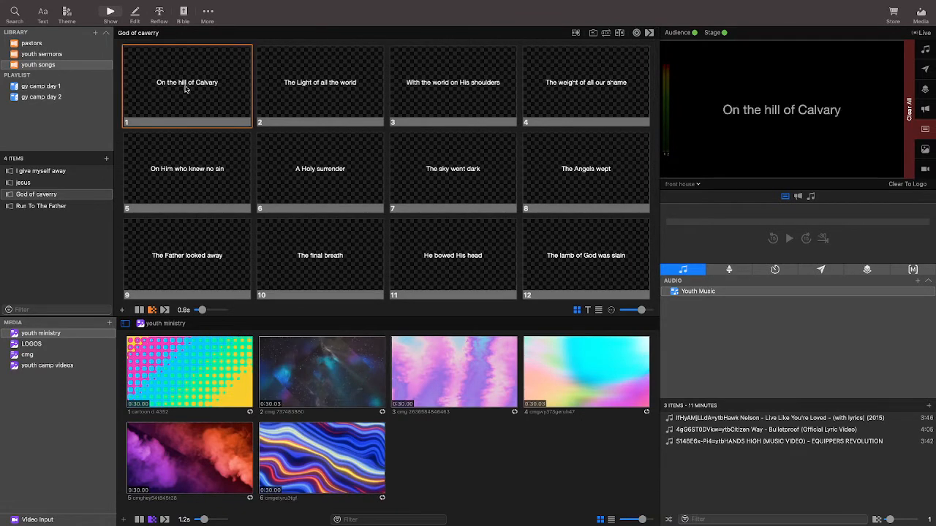
{"action": "left_click", "coordinate": [289, 104]}
{"action": "scroll", "coordinate": [289, 107], "scroll_direction": "down", "scroll_amount": 1}
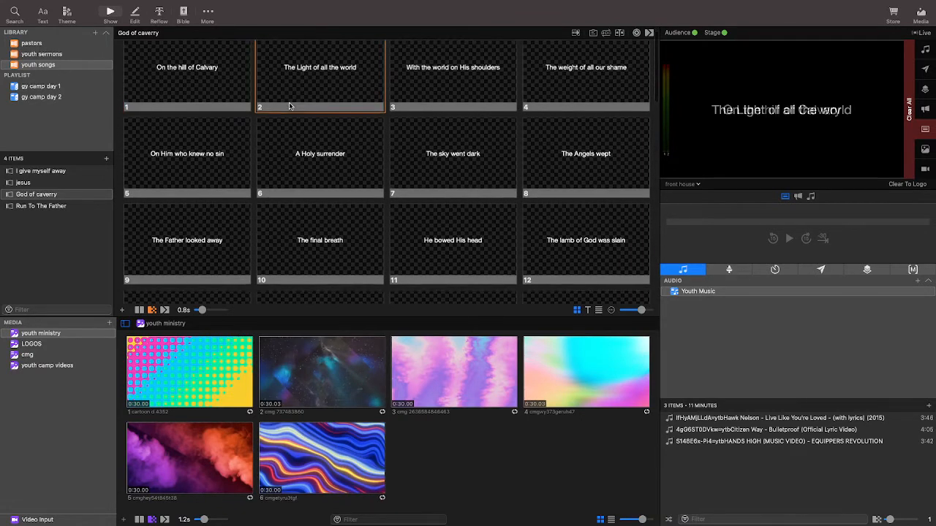
{"action": "scroll", "coordinate": [447, 66], "scroll_direction": "up", "scroll_amount": 1}
{"action": "left_click", "coordinate": [448, 67]}
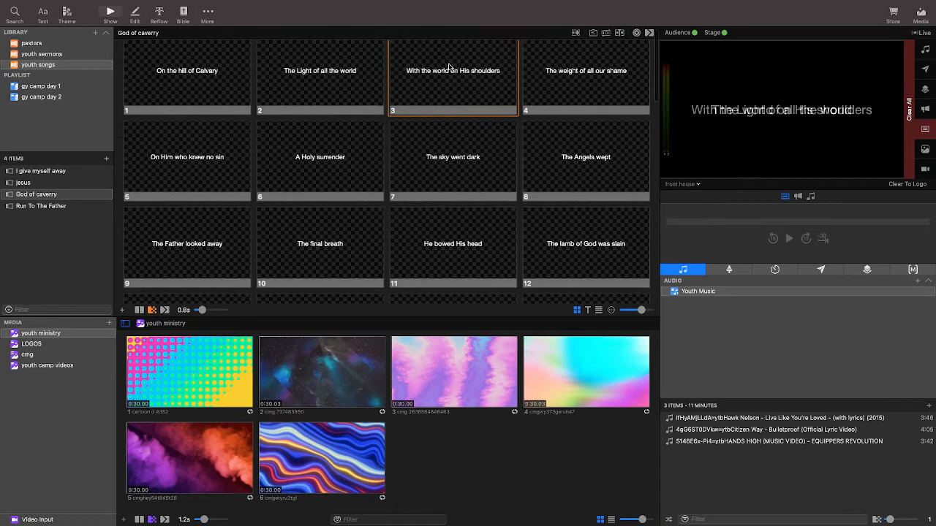
{"action": "left_click", "coordinate": [571, 77]}
{"action": "left_click", "coordinate": [185, 160]}
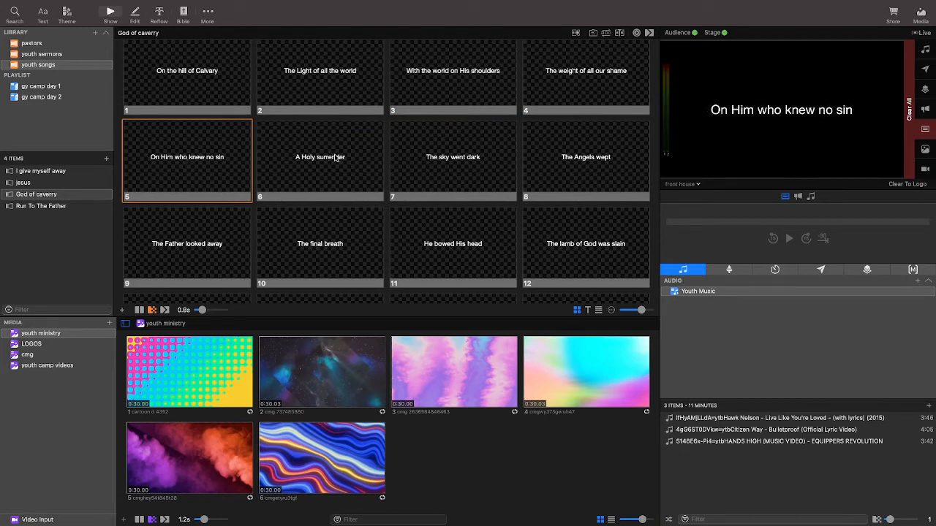
{"action": "left_click", "coordinate": [336, 158]}
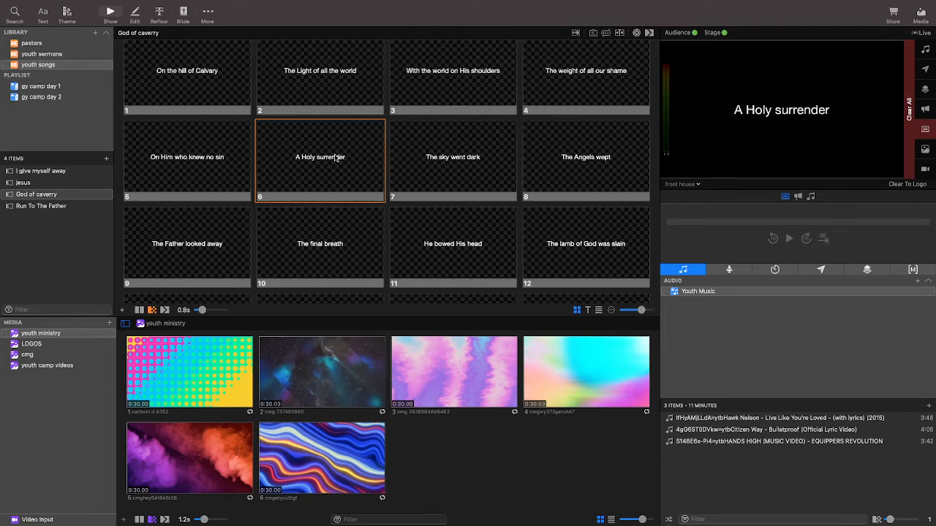
{"action": "left_click", "coordinate": [418, 156]}
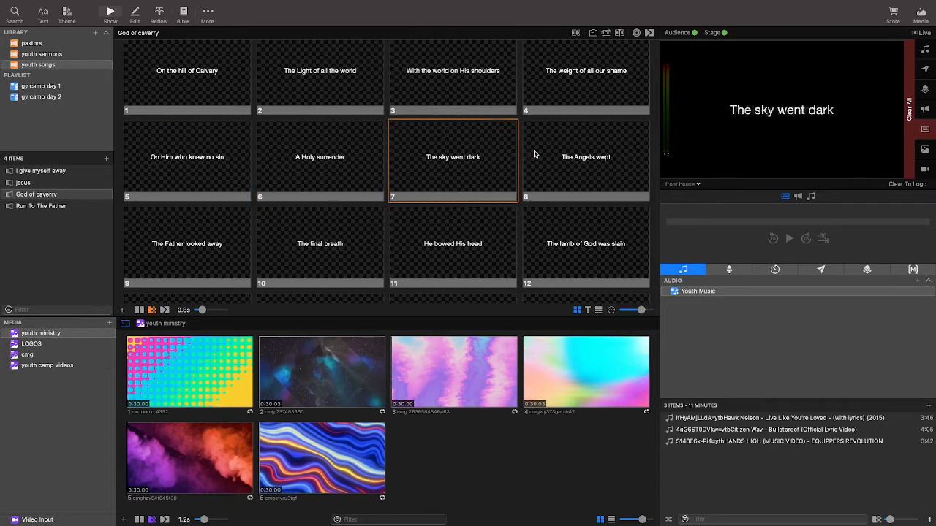
{"action": "left_click", "coordinate": [535, 154]}
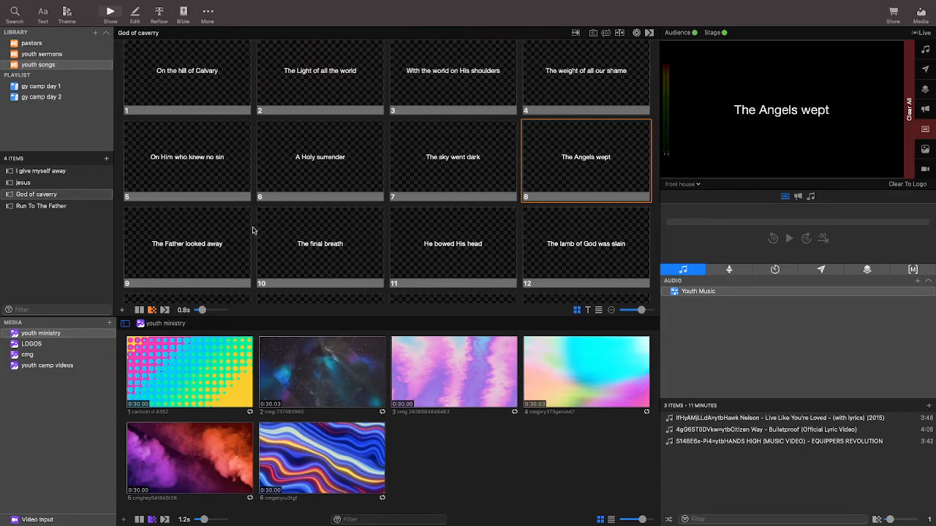
Show slides 9 and 10 live, look through the remaining lyric slides, and put the first slide back on the output.
{"action": "scroll", "coordinate": [252, 230], "scroll_direction": "down", "scroll_amount": 2}
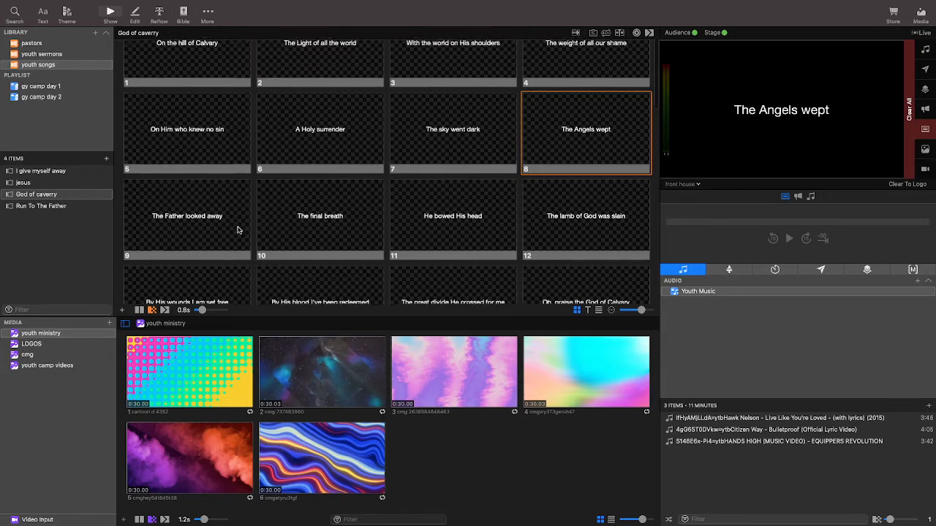
{"action": "left_click", "coordinate": [152, 214]}
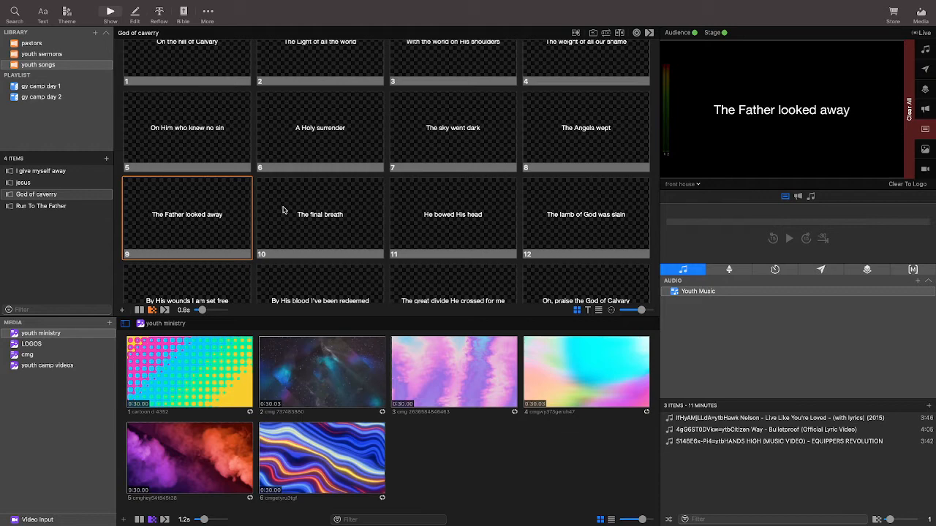
{"action": "left_click", "coordinate": [284, 211]}
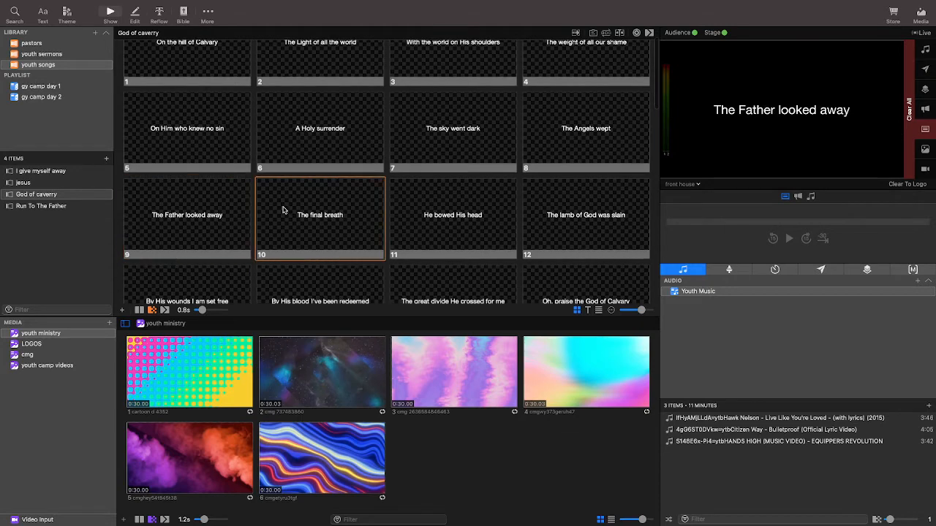
{"action": "scroll", "coordinate": [322, 204], "scroll_direction": "down", "scroll_amount": 1}
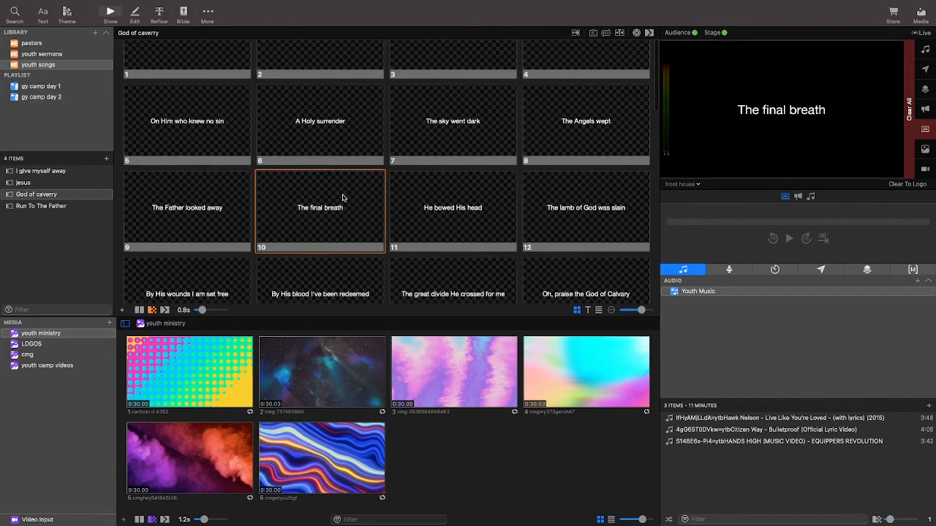
{"action": "scroll", "coordinate": [336, 202], "scroll_direction": "down", "scroll_amount": 20}
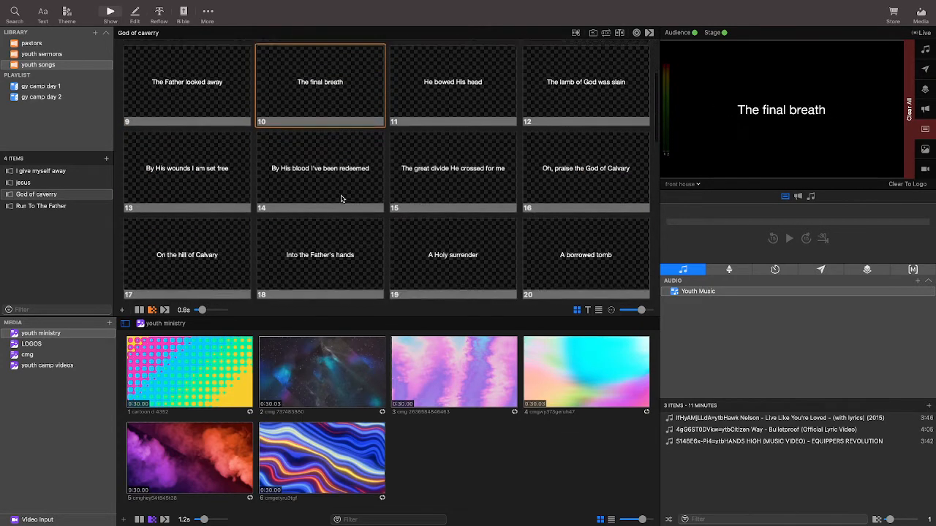
{"action": "scroll", "coordinate": [331, 207], "scroll_direction": "up", "scroll_amount": 20}
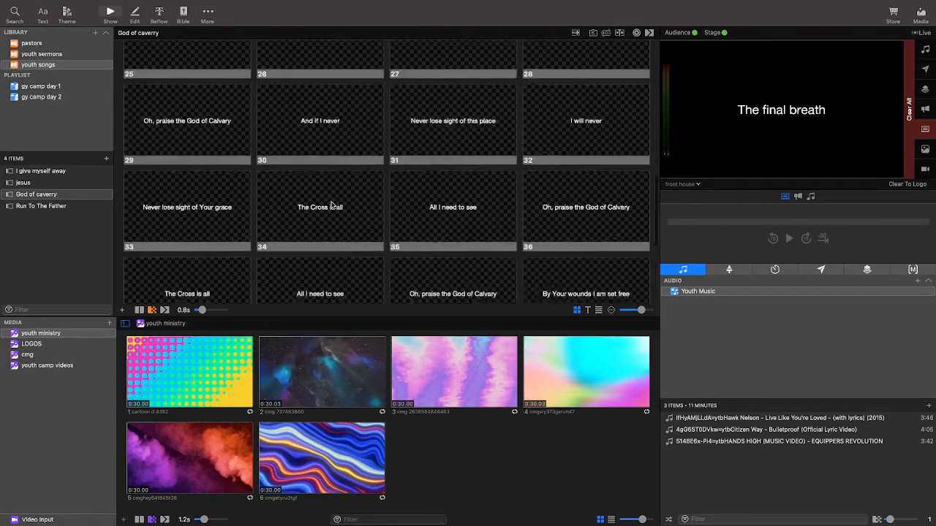
{"action": "left_click", "coordinate": [194, 112]}
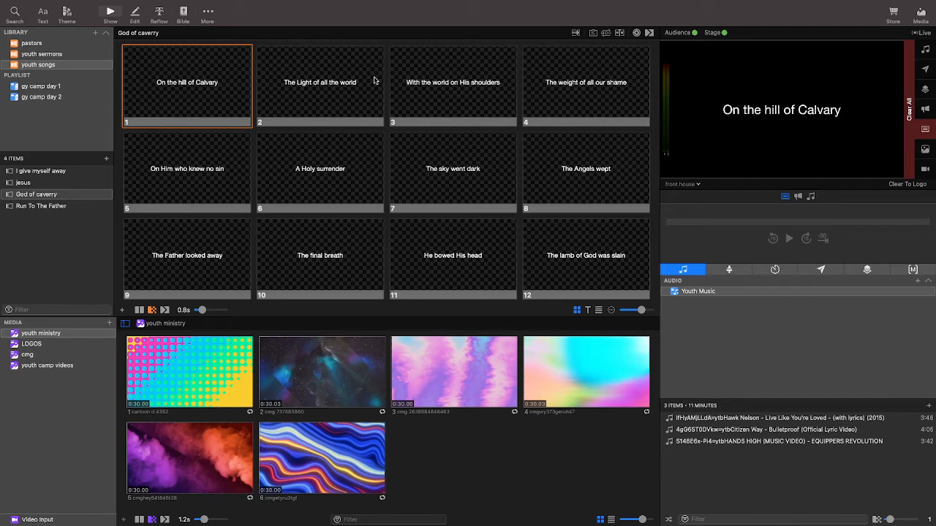
Look at the "I give myself away" song and open "God of caverry" in the slide editor.
{"action": "left_click", "coordinate": [41, 174]}
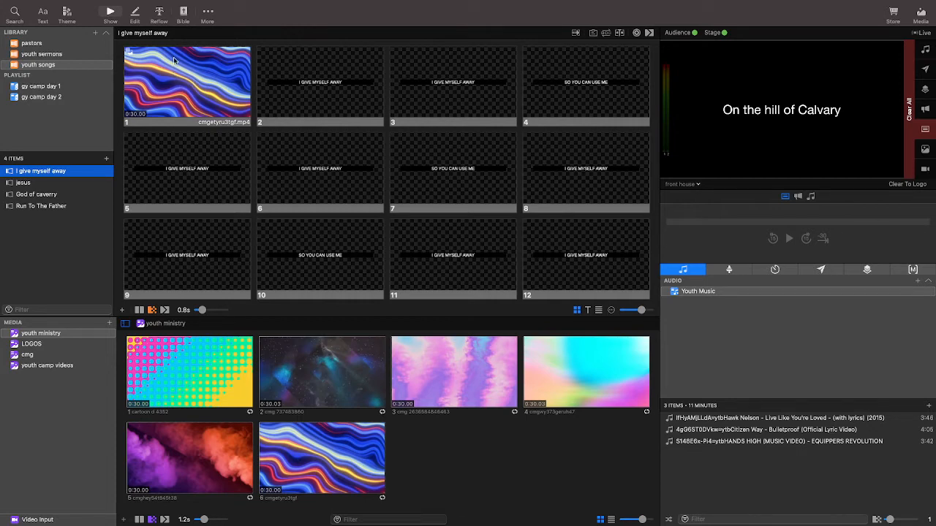
{"action": "left_click", "coordinate": [35, 193]}
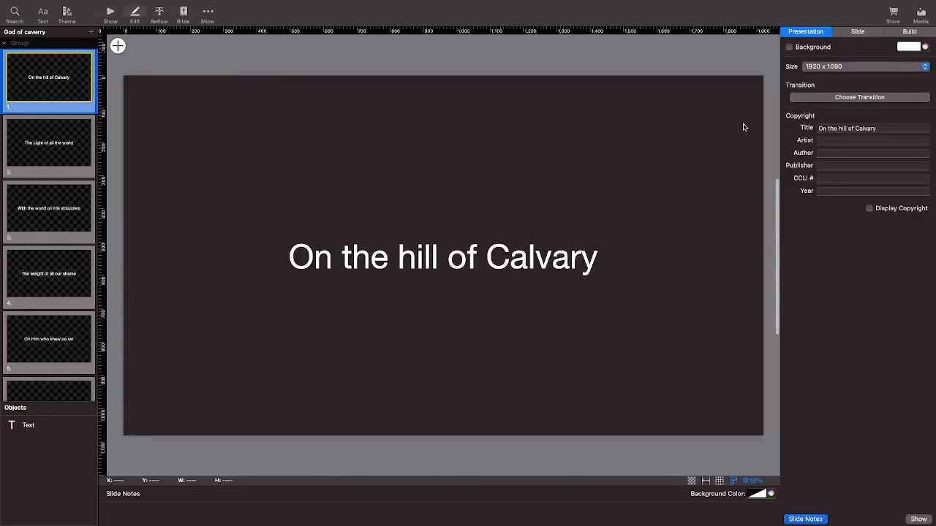
{"action": "scroll", "coordinate": [744, 127], "scroll_direction": "down", "scroll_amount": 1}
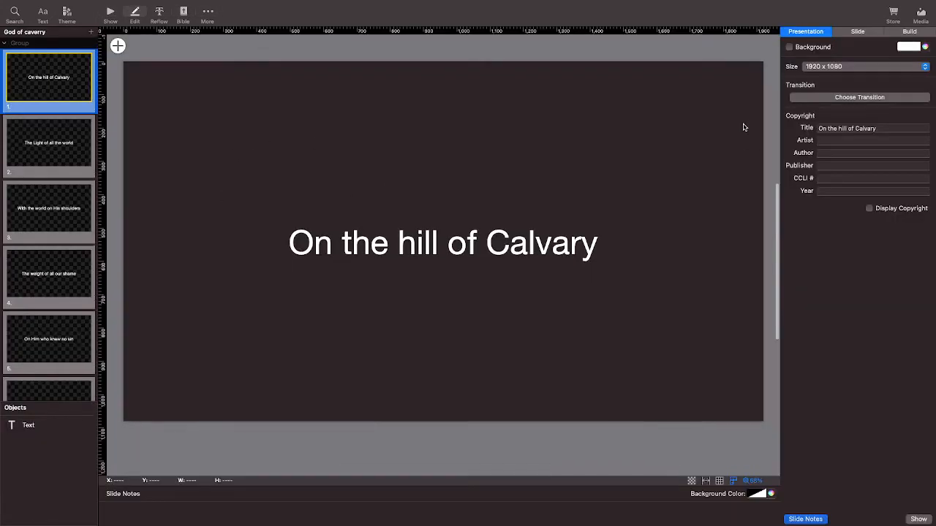
{"action": "left_click", "coordinate": [835, 165]}
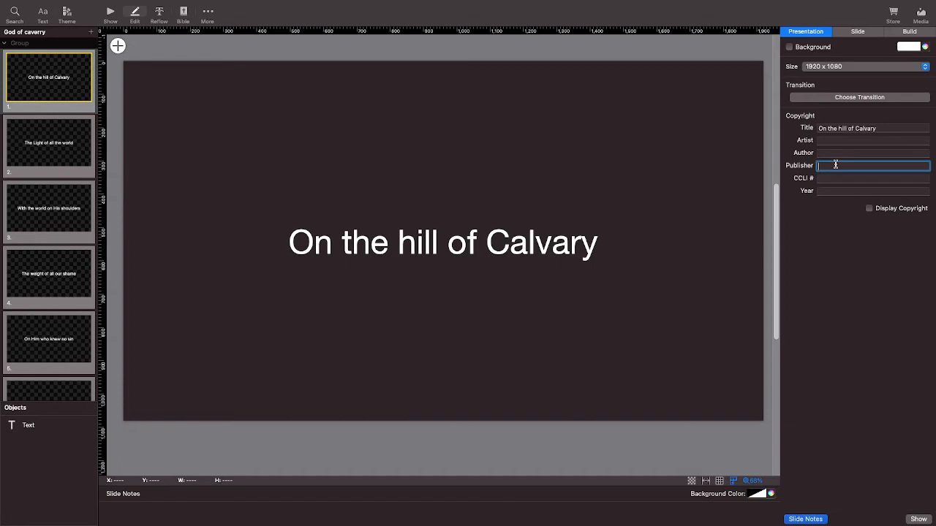
{"action": "type", "text": "C"}
{"action": "left_click_drag", "start_coordinate": [857, 166], "coordinate": [808, 167]}
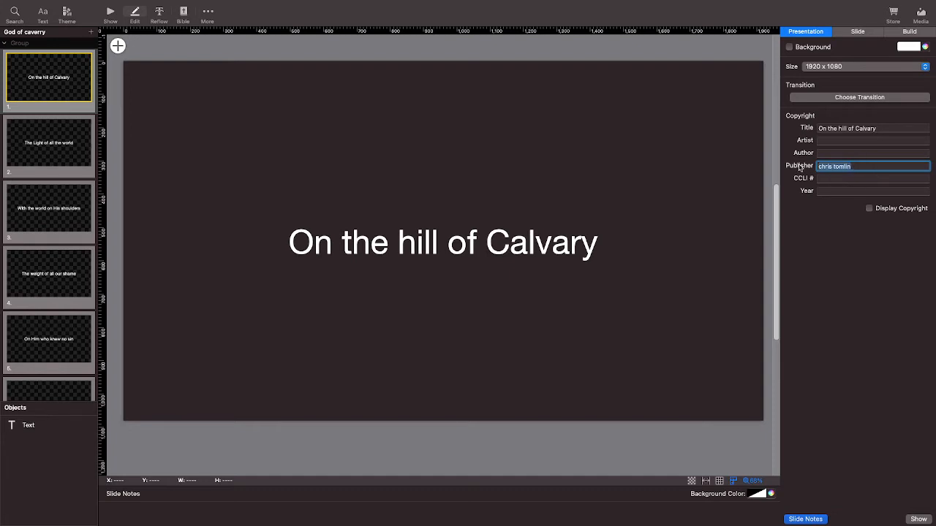
{"action": "right_click", "coordinate": [841, 166]}
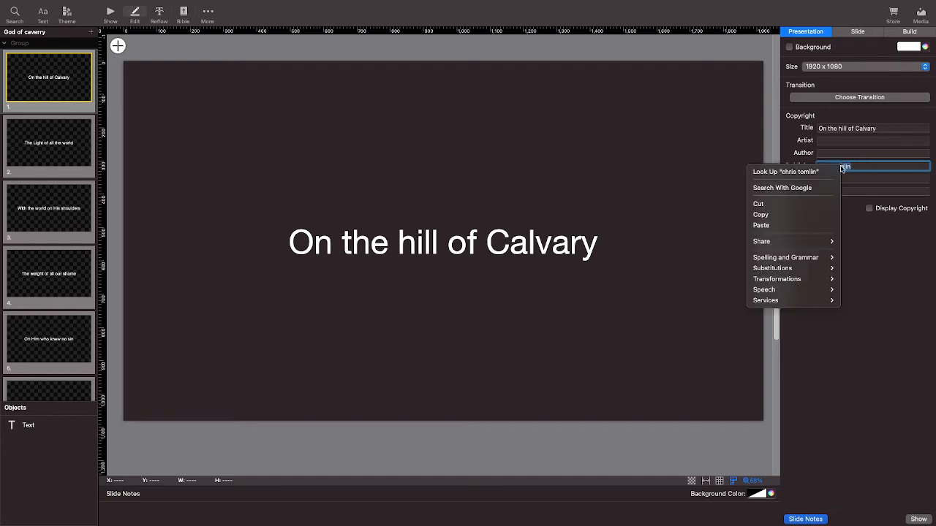
{"action": "left_click", "coordinate": [811, 205]}
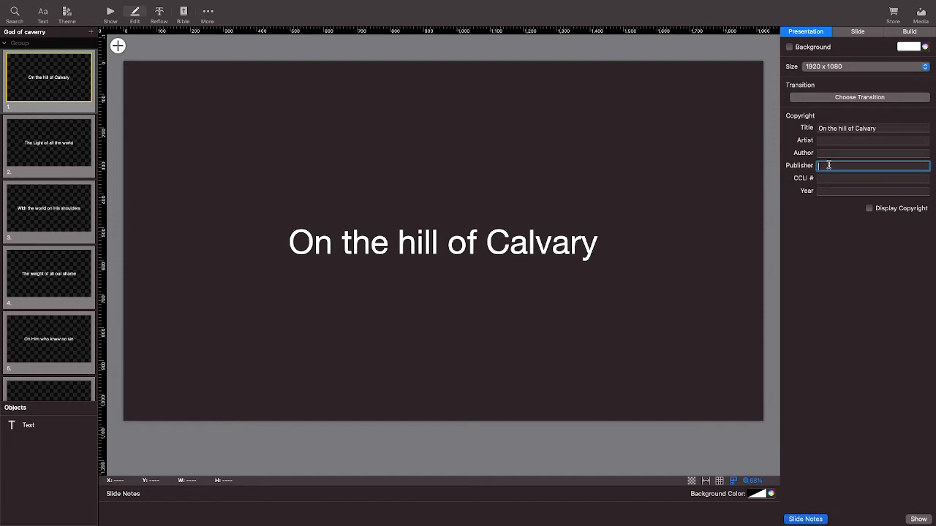
Enter the song's artist in the presentation's copyright details and return to the show view.
{"action": "left_click", "coordinate": [824, 140]}
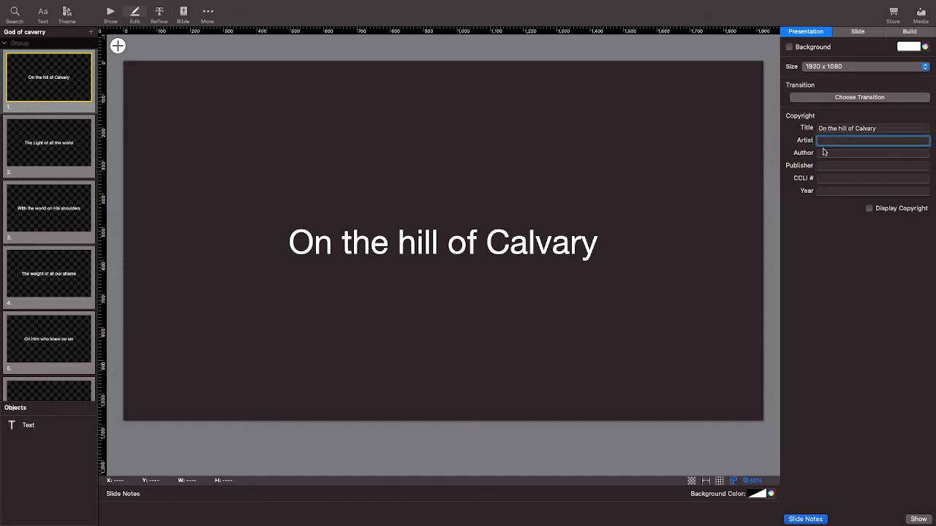
{"action": "type", "text": "chris tomlin"}
{"action": "left_click", "coordinate": [110, 12]}
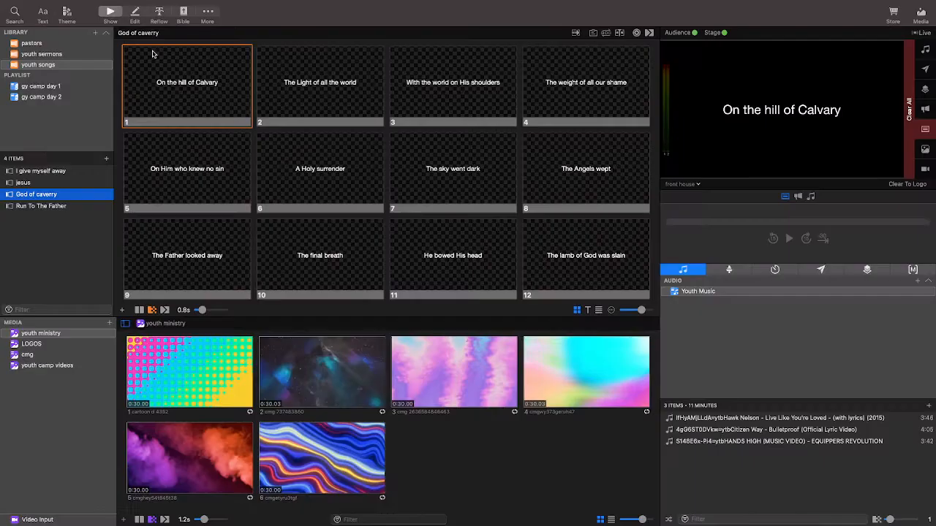
Send the first three lyric slides live in turn and look through the rest of the song.
{"action": "left_click", "coordinate": [228, 111]}
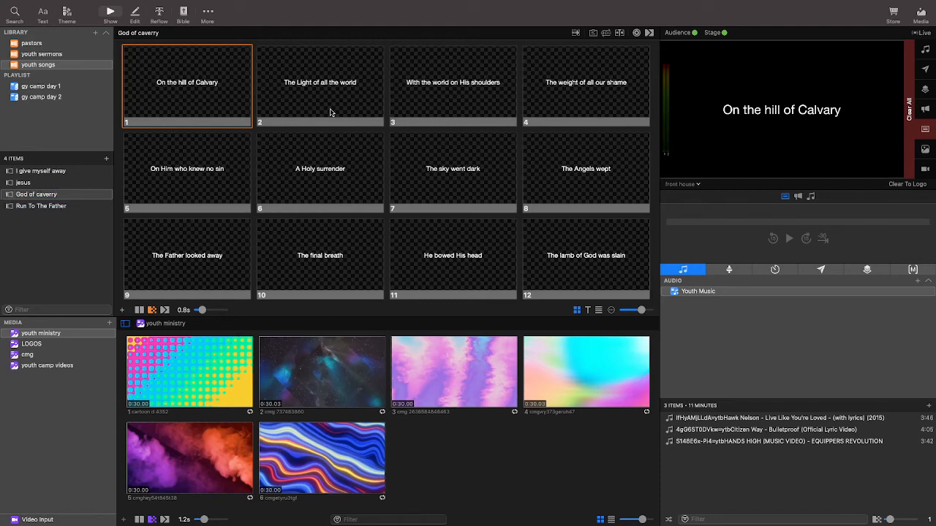
{"action": "left_click", "coordinate": [329, 111]}
{"action": "left_click", "coordinate": [402, 100]}
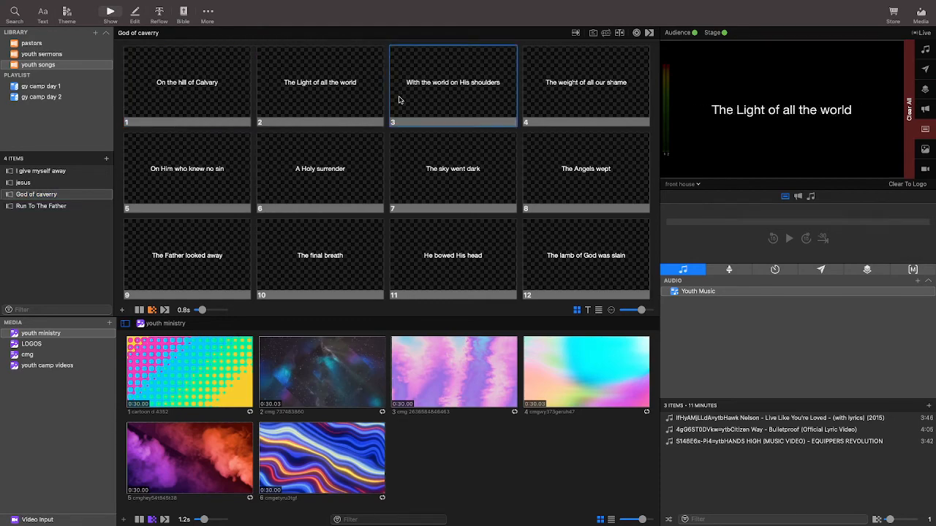
{"action": "scroll", "coordinate": [454, 161], "scroll_direction": "down", "scroll_amount": 15}
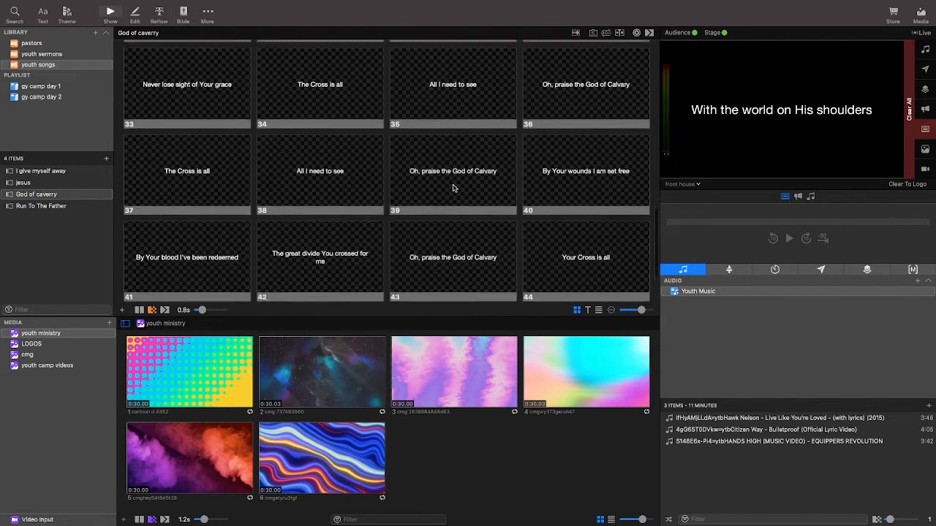
{"action": "scroll", "coordinate": [320, 224], "scroll_direction": "up", "scroll_amount": 15}
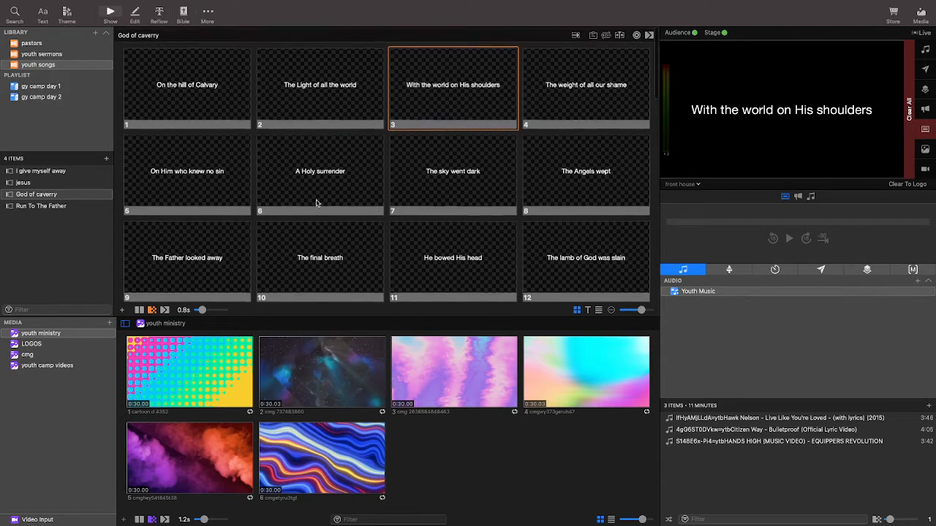
Check the options available for the first slide and show slides 1, 2, 3 and 11 on the output.
{"action": "right_click", "coordinate": [186, 91]}
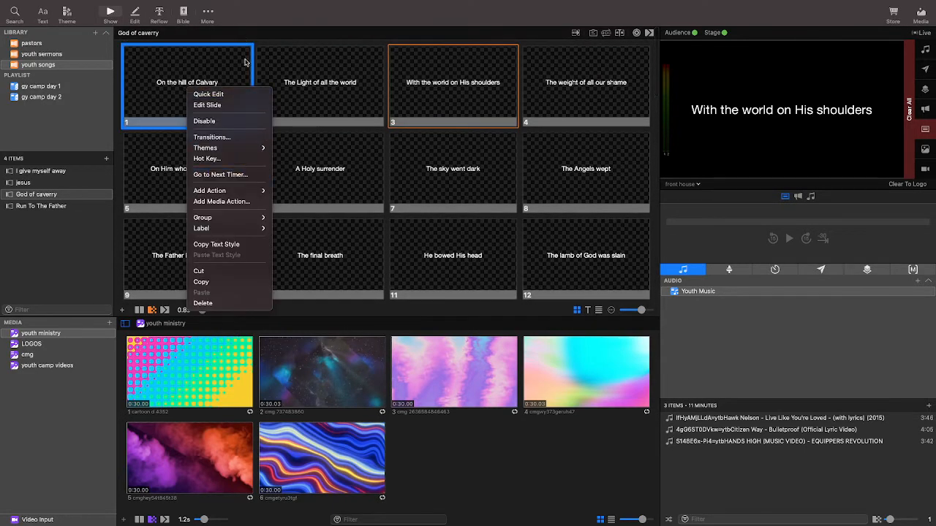
{"action": "left_click", "coordinate": [322, 79]}
{"action": "left_click", "coordinate": [202, 71]}
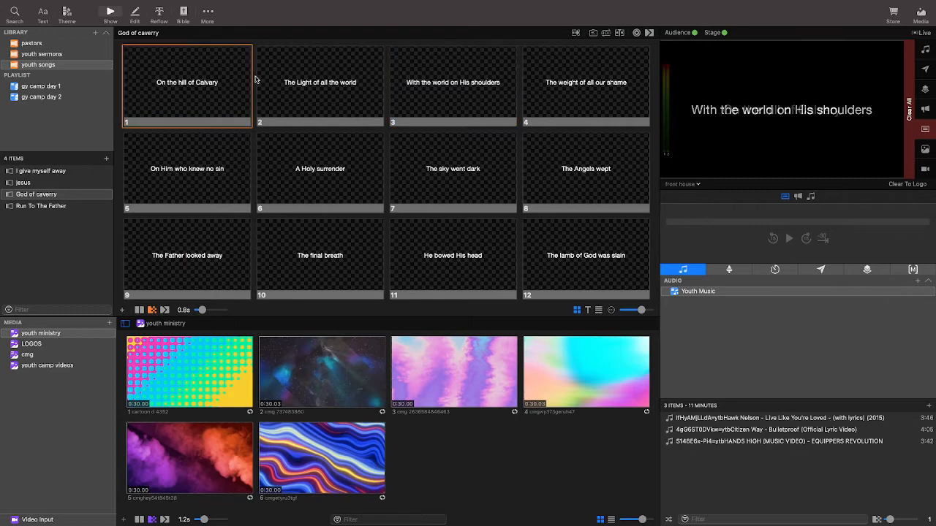
{"action": "left_click", "coordinate": [289, 80]}
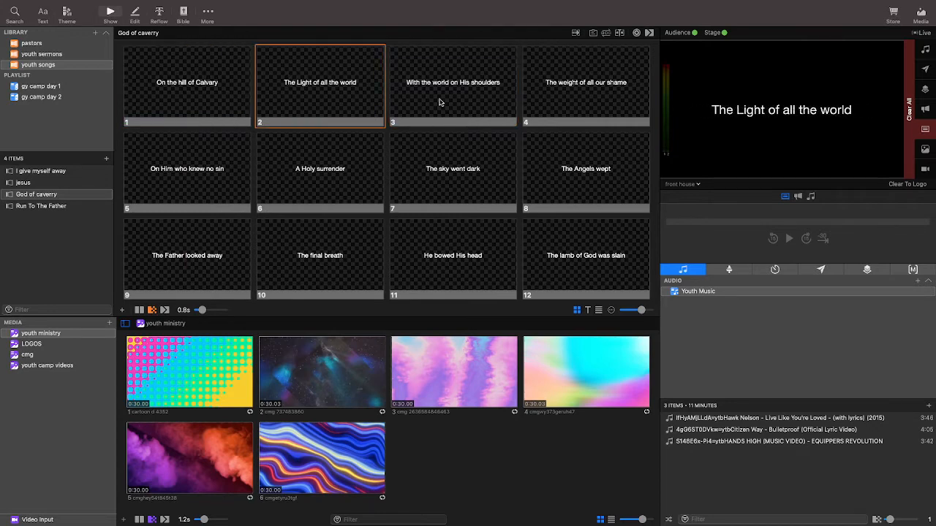
{"action": "left_click", "coordinate": [437, 104]}
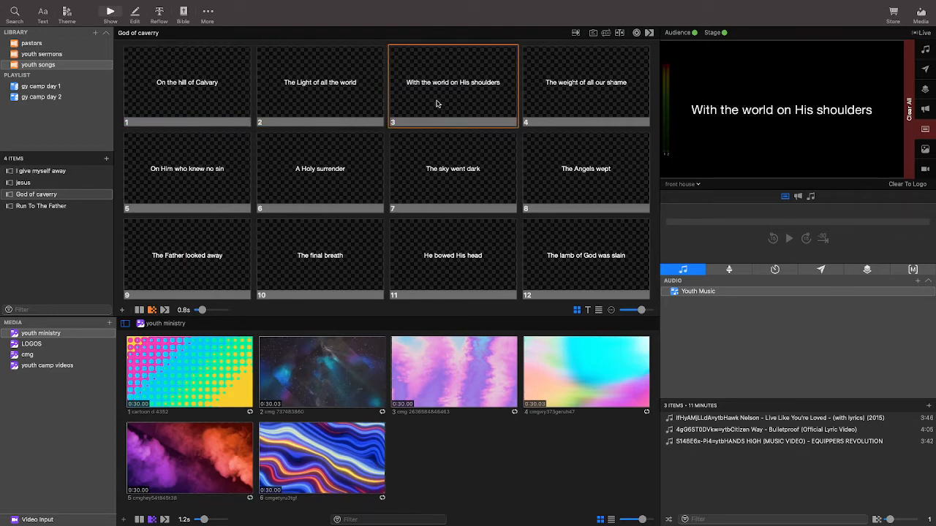
{"action": "scroll", "coordinate": [432, 175], "scroll_direction": "down", "scroll_amount": 3}
{"action": "left_click", "coordinate": [430, 177]}
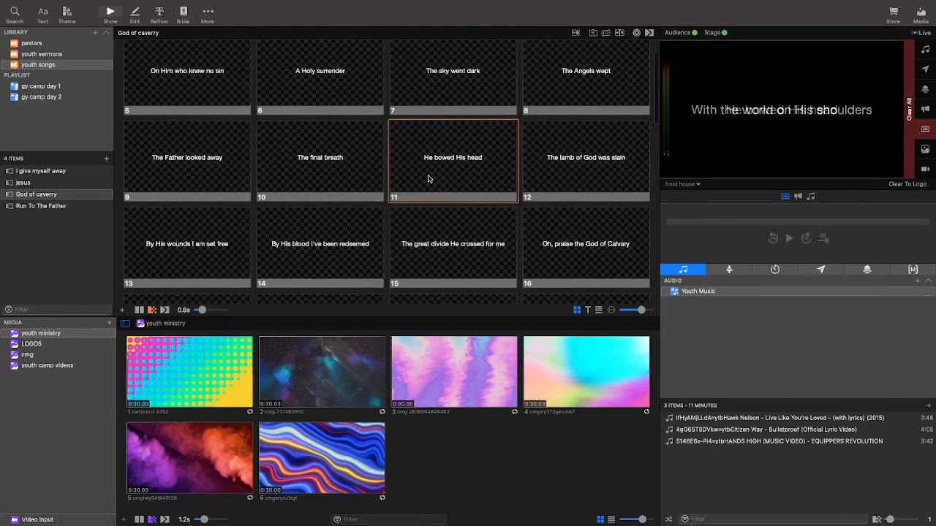
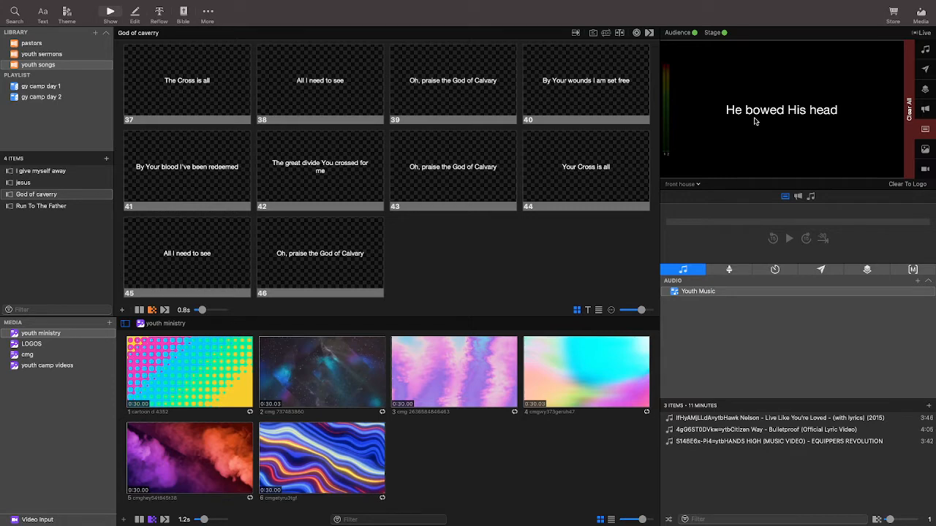
Preview the live slide on Stage Screen 1, and switch the preview to the lower thirds screen.
{"action": "left_click", "coordinate": [697, 186]}
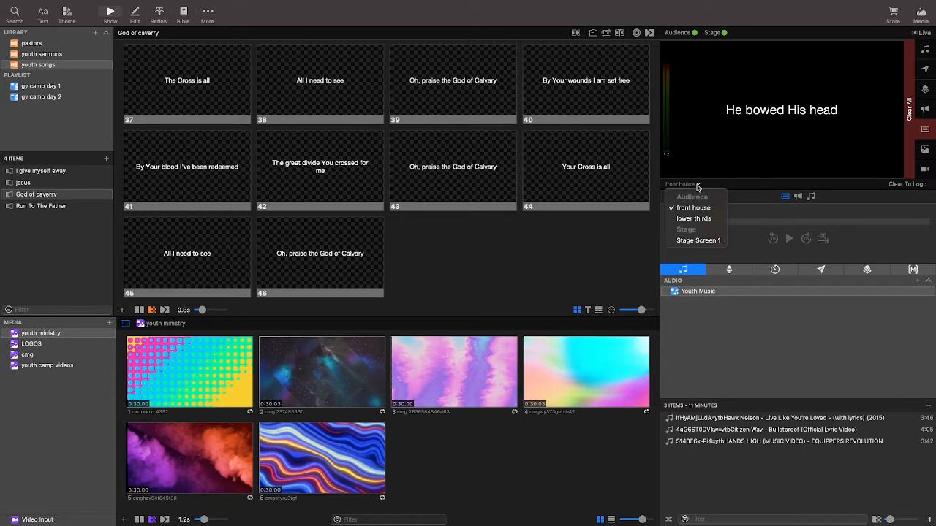
{"action": "left_click", "coordinate": [704, 241]}
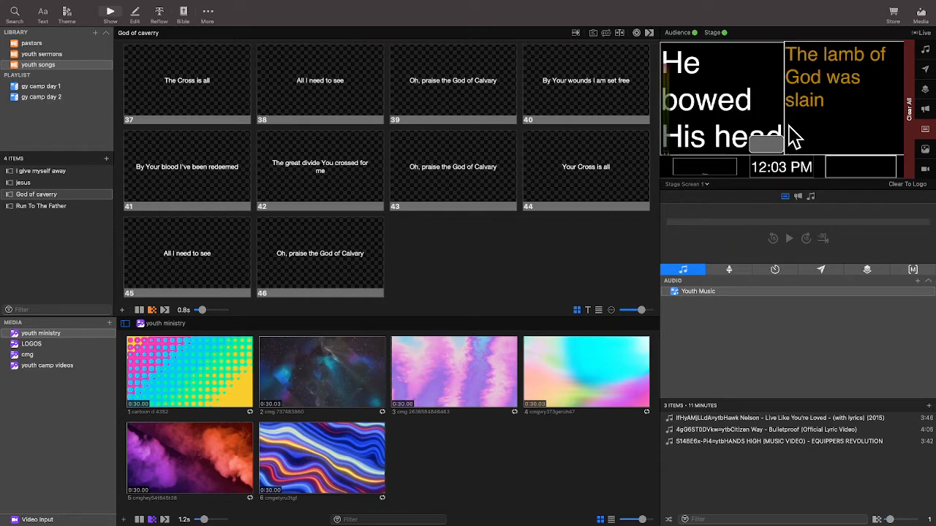
{"action": "left_click", "coordinate": [689, 184]}
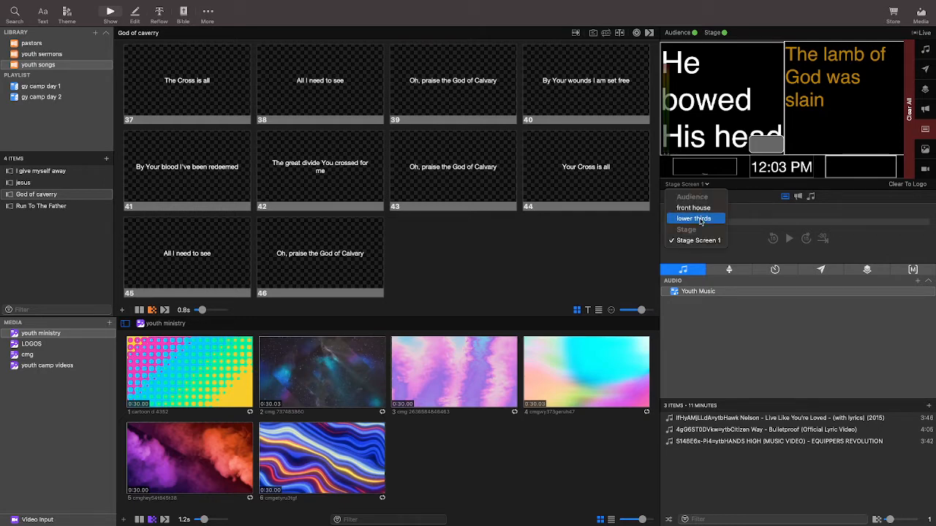
{"action": "left_click", "coordinate": [700, 221]}
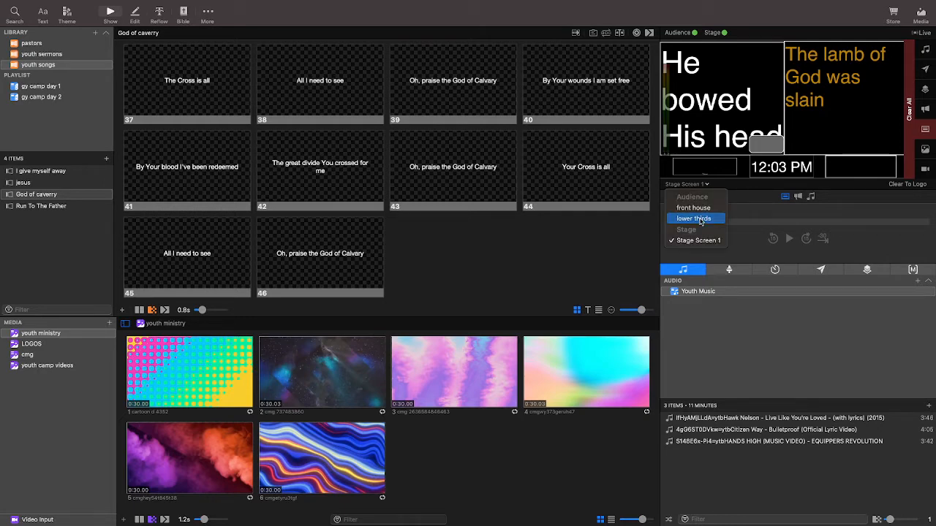
Send slides 44, 45 and 46 live on the lower thirds preview, and return the preview to front house.
{"action": "left_click", "coordinate": [630, 166]}
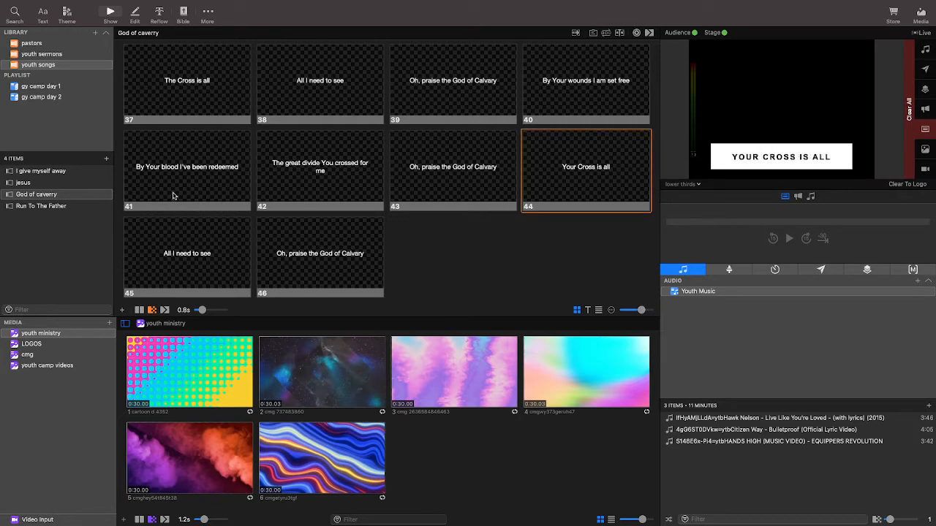
{"action": "left_click", "coordinate": [185, 229]}
{"action": "key", "text": "Right"}
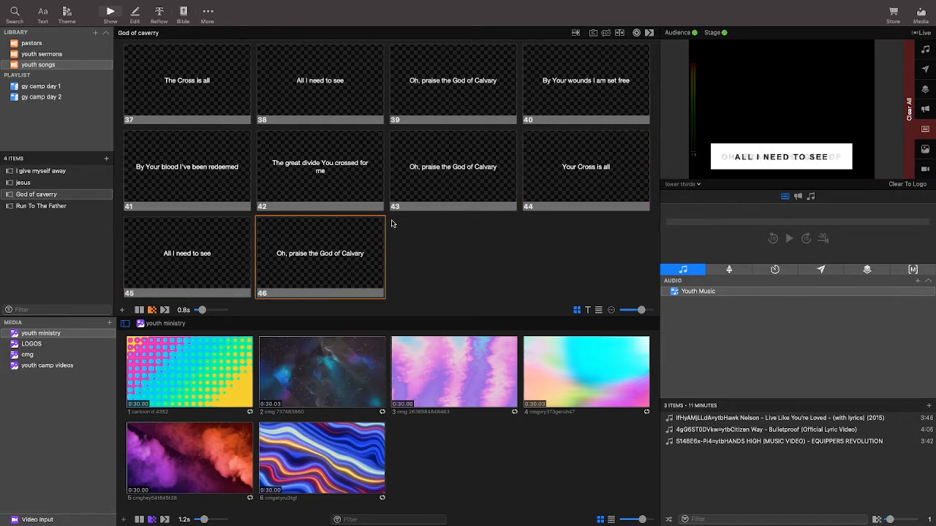
{"action": "scroll", "coordinate": [371, 139], "scroll_direction": "up", "scroll_amount": 10}
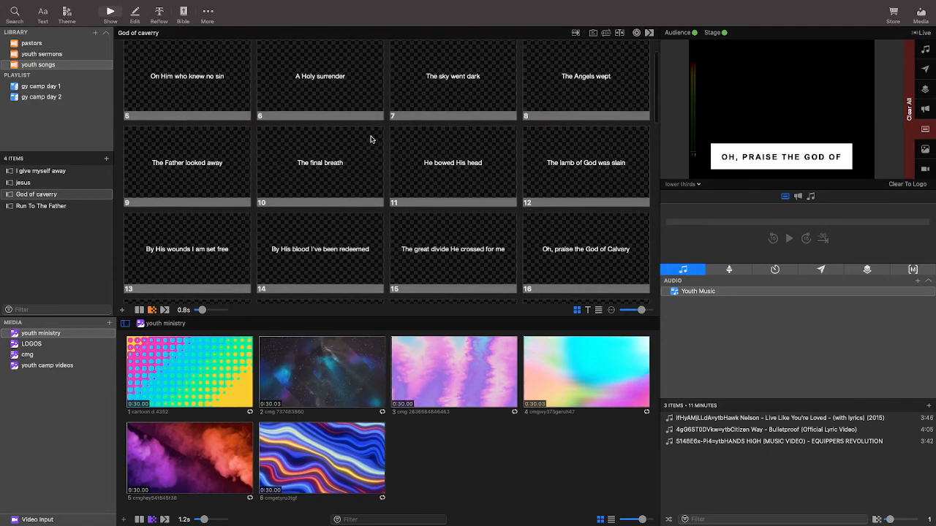
{"action": "left_click", "coordinate": [694, 184]}
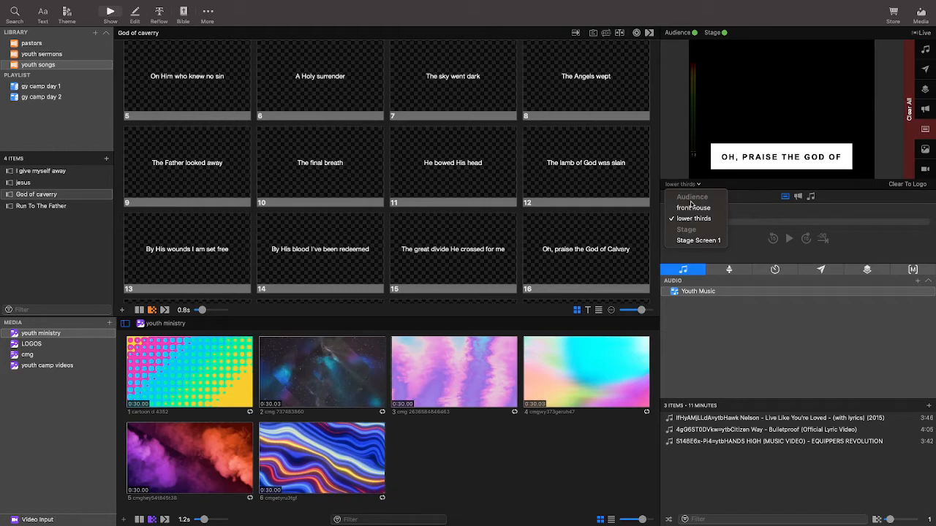
{"action": "left_click", "coordinate": [693, 208]}
{"action": "scroll", "coordinate": [247, 113], "scroll_direction": "up", "scroll_amount": 2}
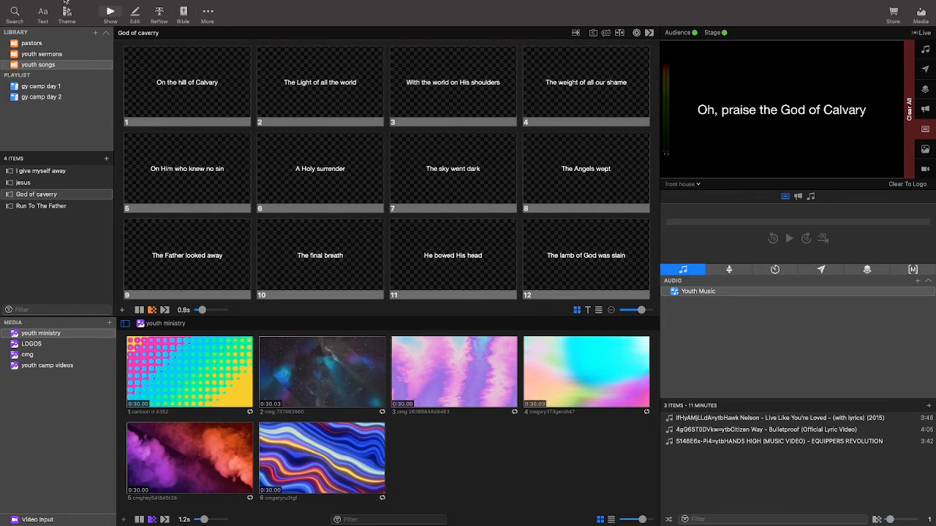
Open the screen configuration and examine the output choices available for the front house audience screen.
{"action": "mouse_move", "coordinate": [75, 5]}
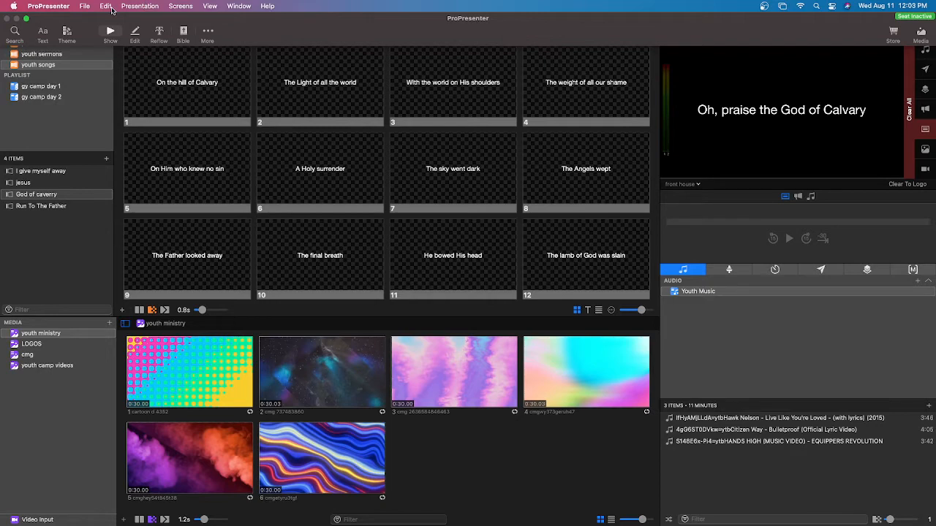
{"action": "left_click", "coordinate": [173, 7]}
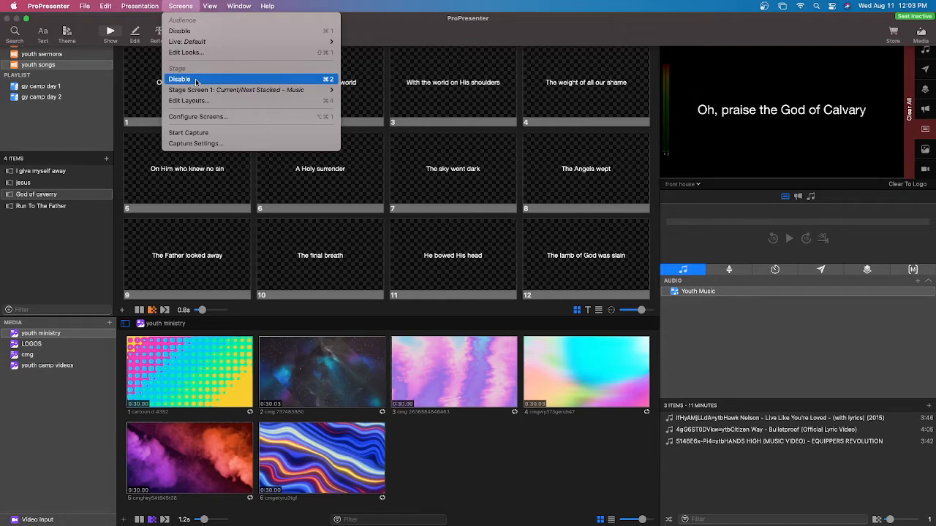
{"action": "left_click", "coordinate": [229, 117]}
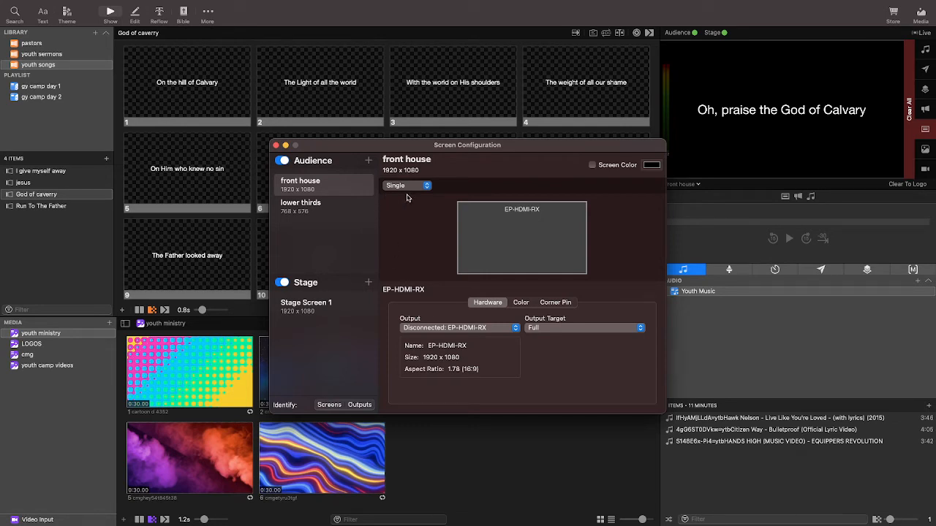
{"action": "left_click", "coordinate": [353, 192]}
{"action": "left_click", "coordinate": [479, 329]}
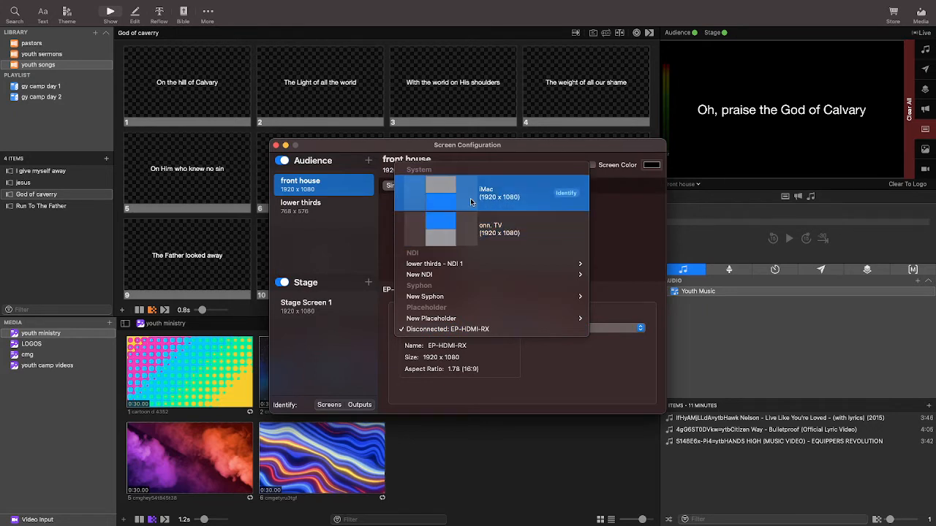
{"action": "left_click", "coordinate": [625, 241]}
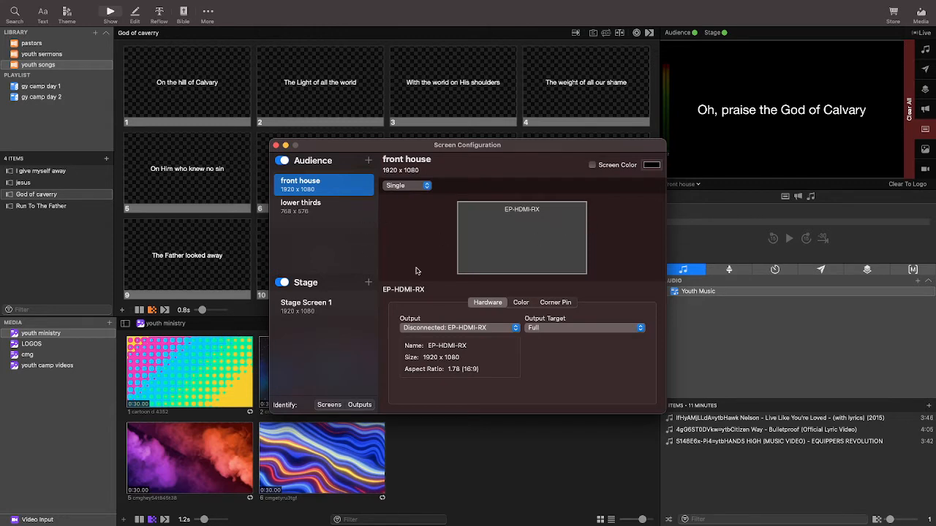
{"action": "left_click", "coordinate": [473, 331]}
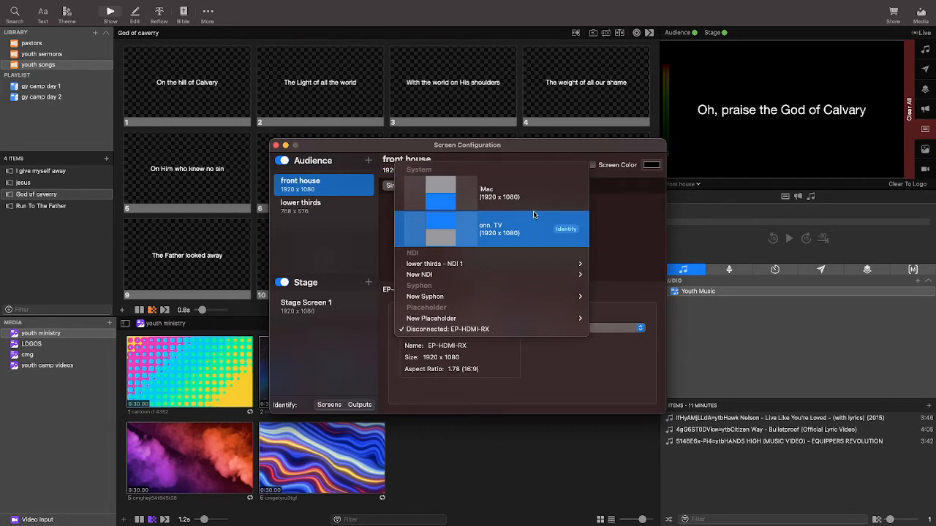
{"action": "left_click", "coordinate": [614, 210]}
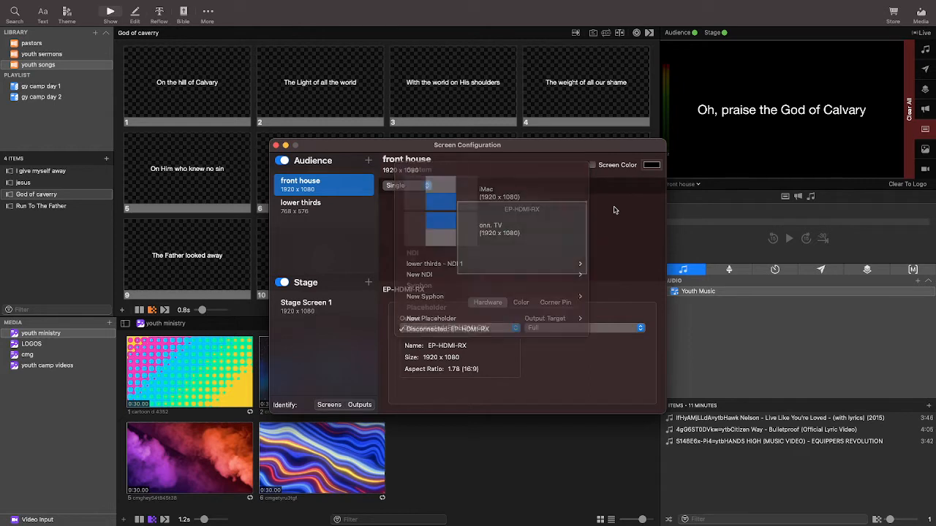
Delete the lower thirds screen from the audience screens.
{"action": "left_click", "coordinate": [351, 213]}
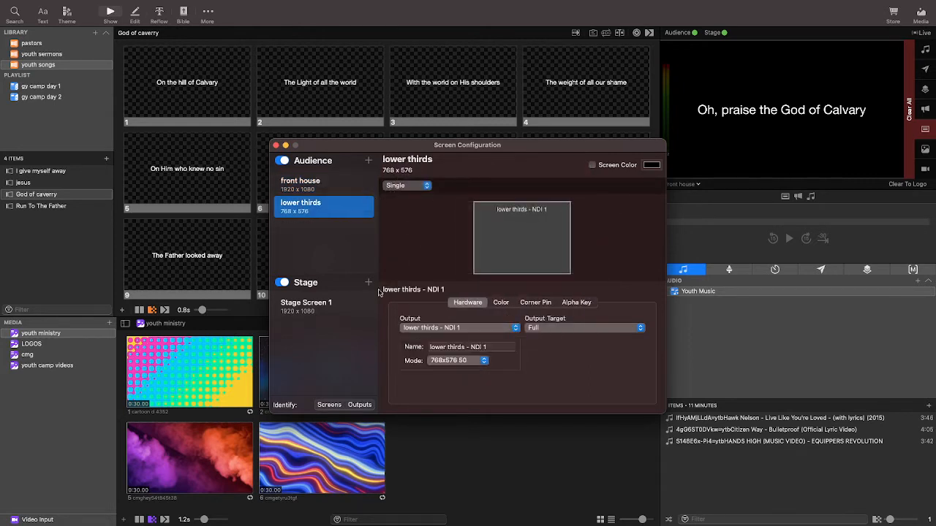
{"action": "right_click", "coordinate": [341, 210]}
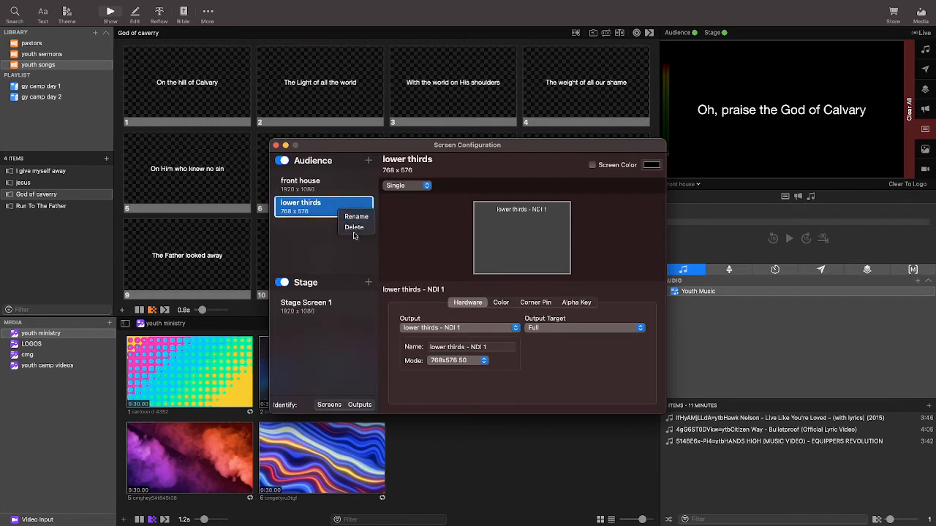
{"action": "left_click", "coordinate": [354, 227]}
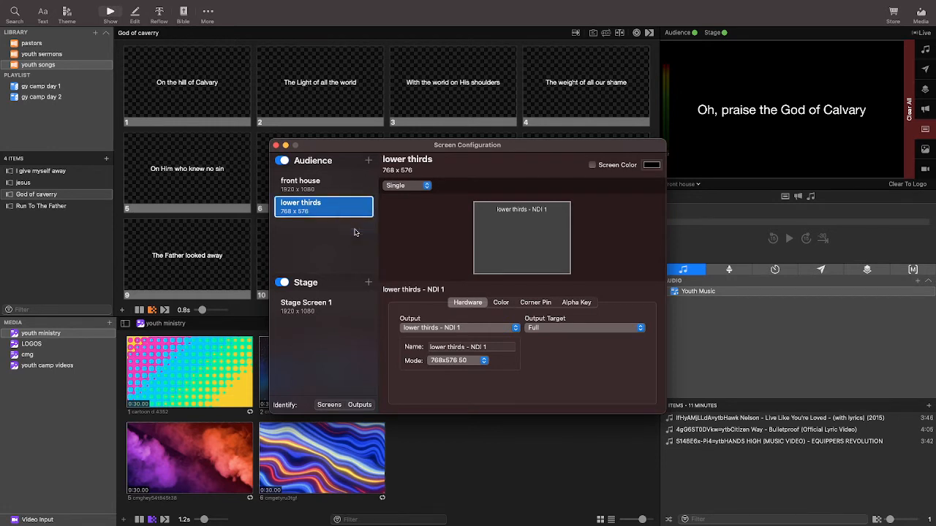
Add an audience screen with a new NDI output in 1080p23.98 mode.
{"action": "left_click", "coordinate": [369, 160]}
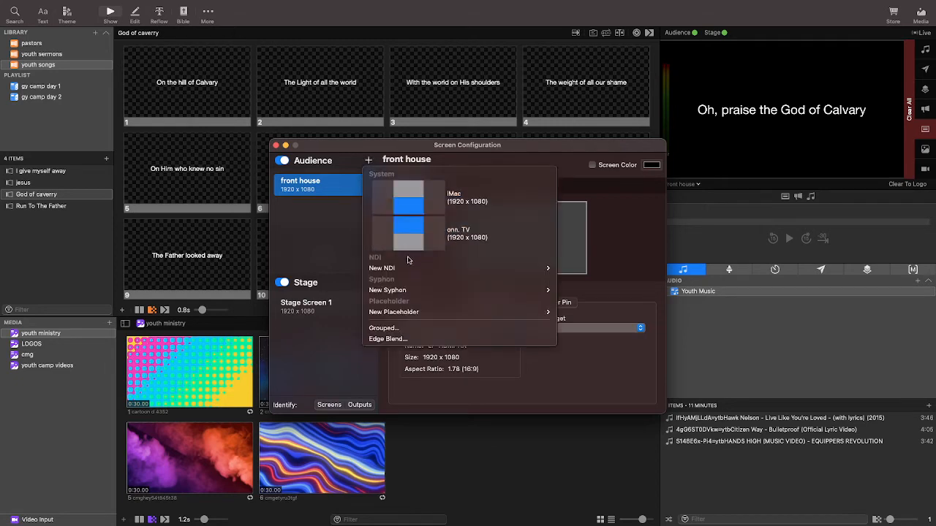
{"action": "mouse_move", "coordinate": [407, 268]}
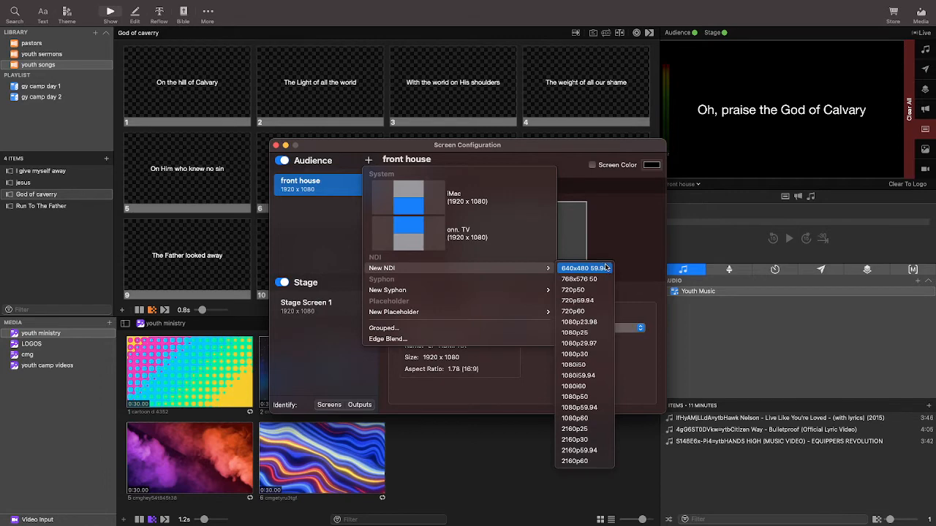
{"action": "left_click", "coordinate": [606, 322]}
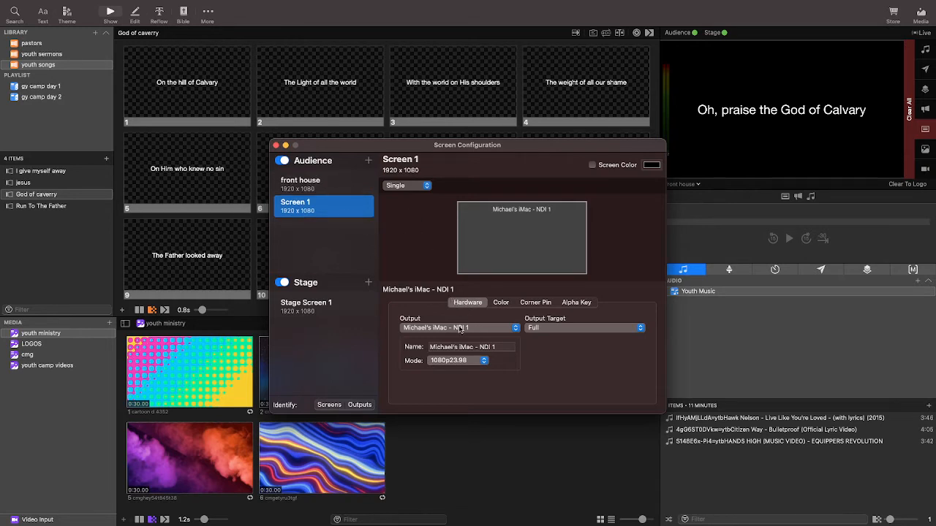
Rename the new screen's NDI output to "lower thirds - NDI 1".
{"action": "left_click", "coordinate": [473, 347]}
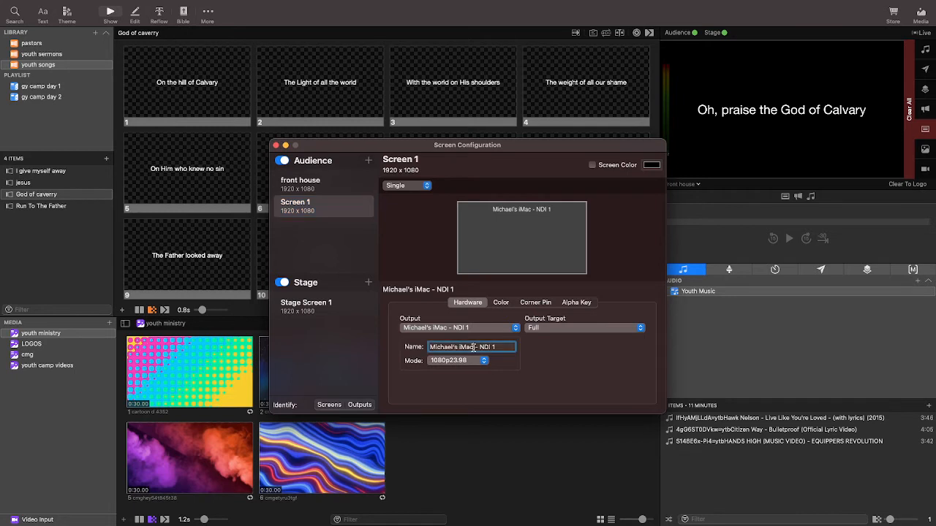
{"action": "left_click_drag", "start_coordinate": [473, 347], "coordinate": [429, 347]}
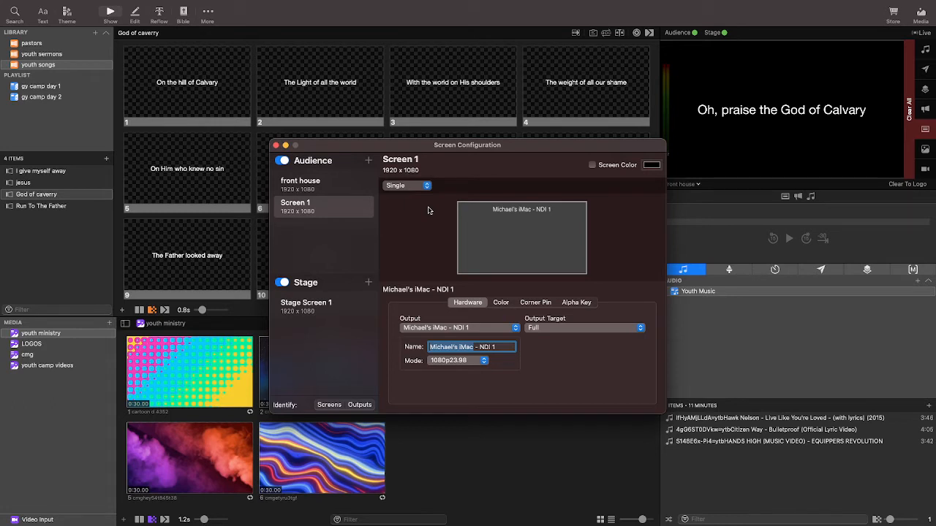
{"action": "key", "text": "BackSpace"}
{"action": "type", "text": "lower thirds"}
{"action": "key", "text": "Return"}
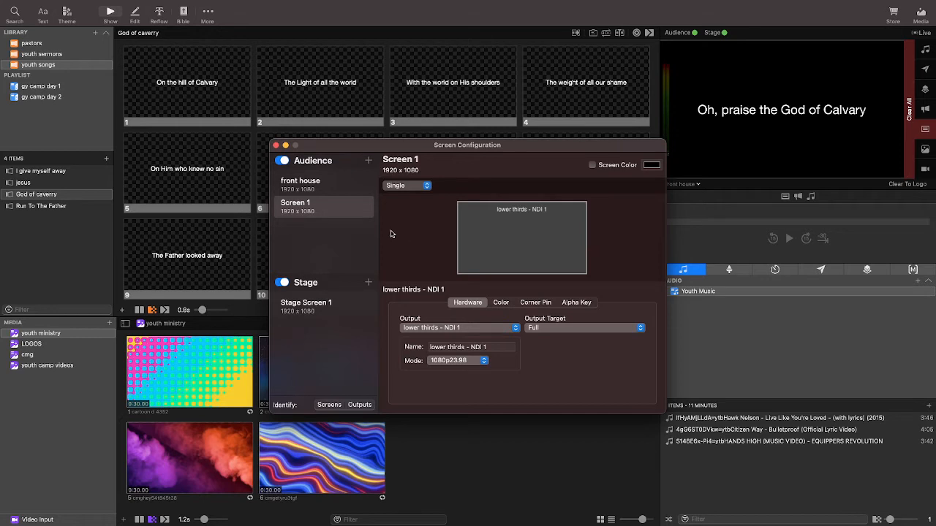
Rename the audience screen Screen 1 to "lower third" and close the screen configuration.
{"action": "left_click", "coordinate": [339, 236]}
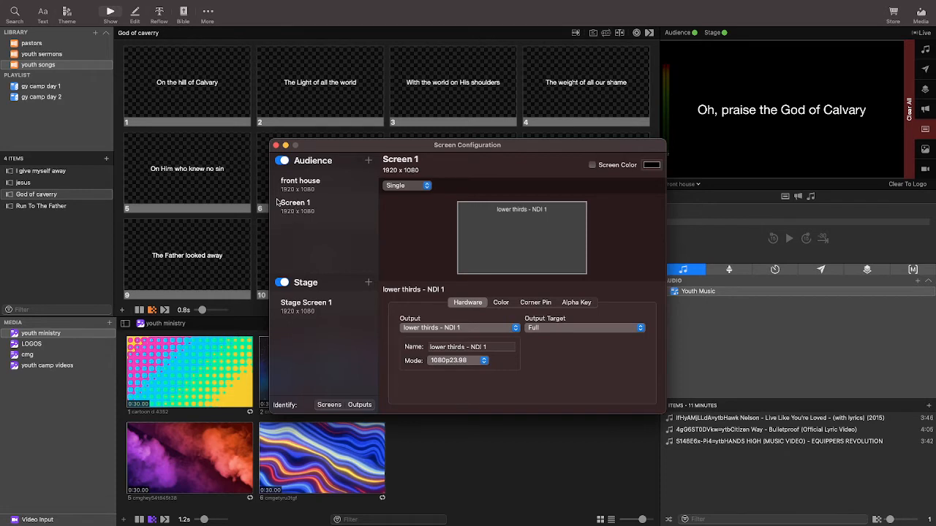
{"action": "right_click", "coordinate": [319, 204]}
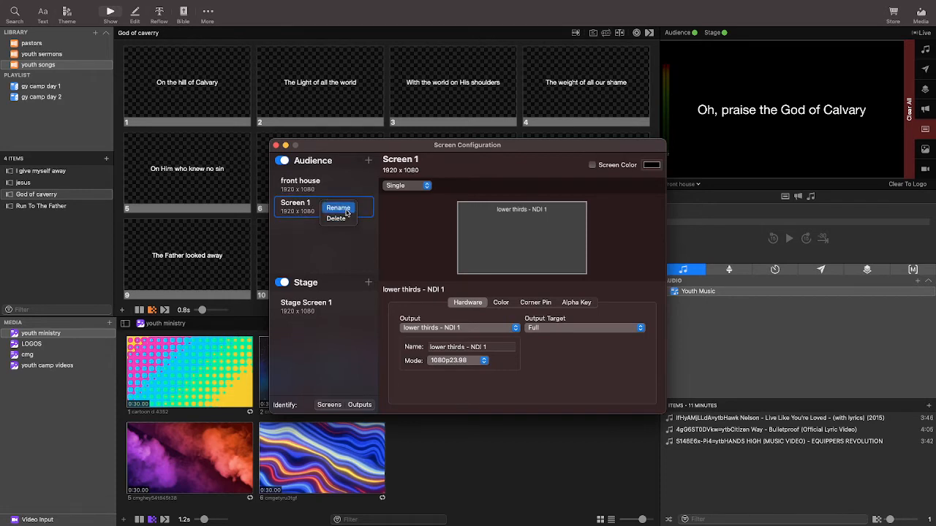
{"action": "left_click", "coordinate": [338, 209]}
{"action": "key", "text": "BackSpace"}
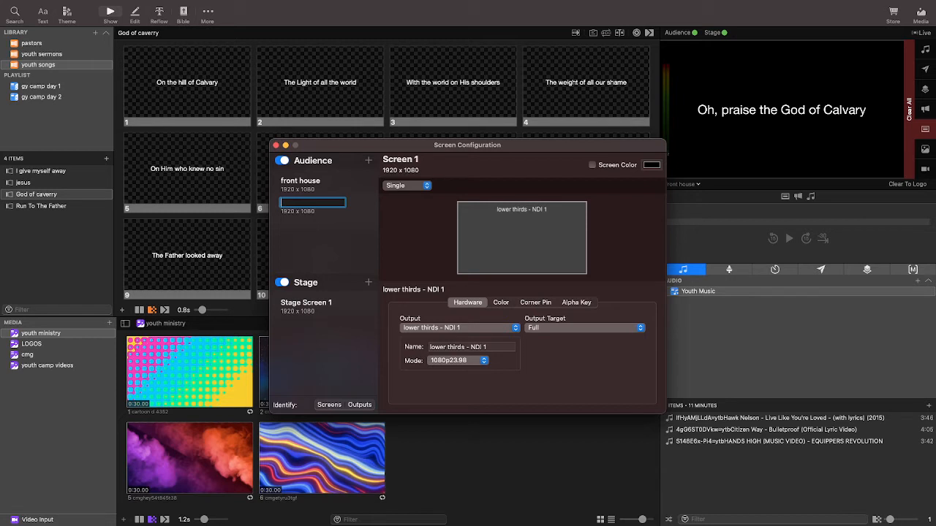
{"action": "type", "text": "lower third"}
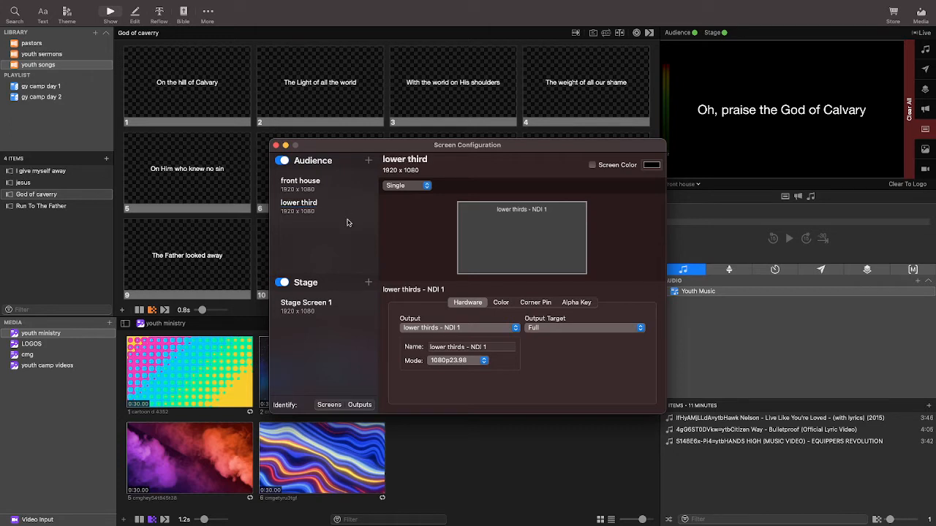
{"action": "key", "text": "Return"}
{"action": "mouse_move", "coordinate": [183, 1]}
{"action": "left_click", "coordinate": [276, 146]}
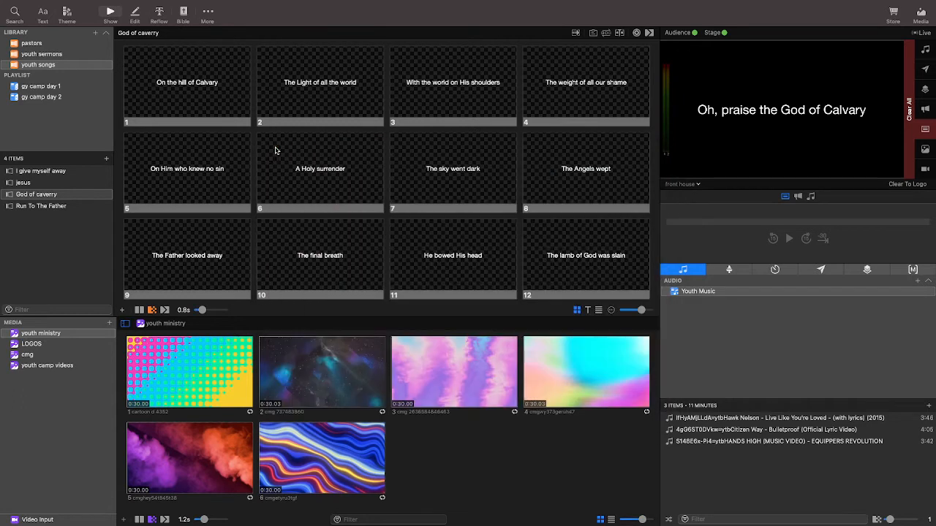
In the live look, turn off Messages, Props, Announcements, Slide, Media and Video Input for the lower third screen.
{"action": "left_click", "coordinate": [193, 7]}
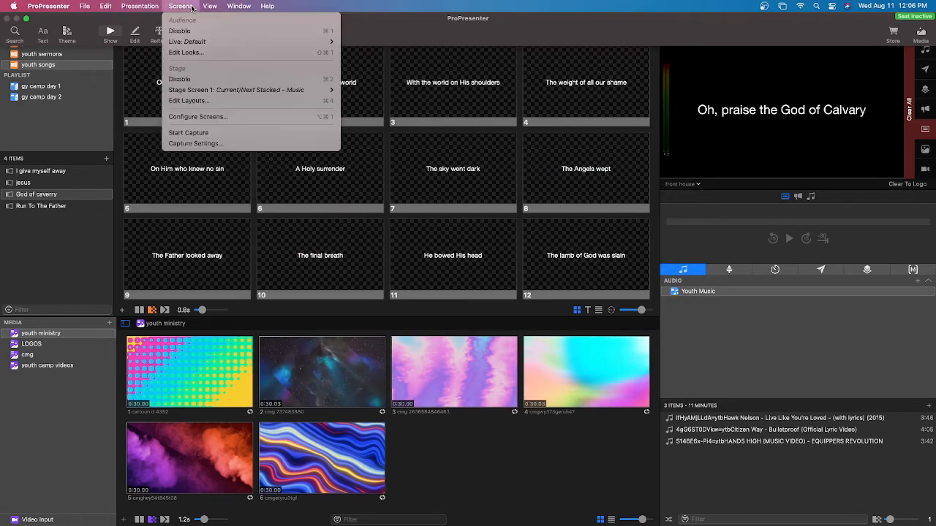
{"action": "left_click", "coordinate": [198, 52]}
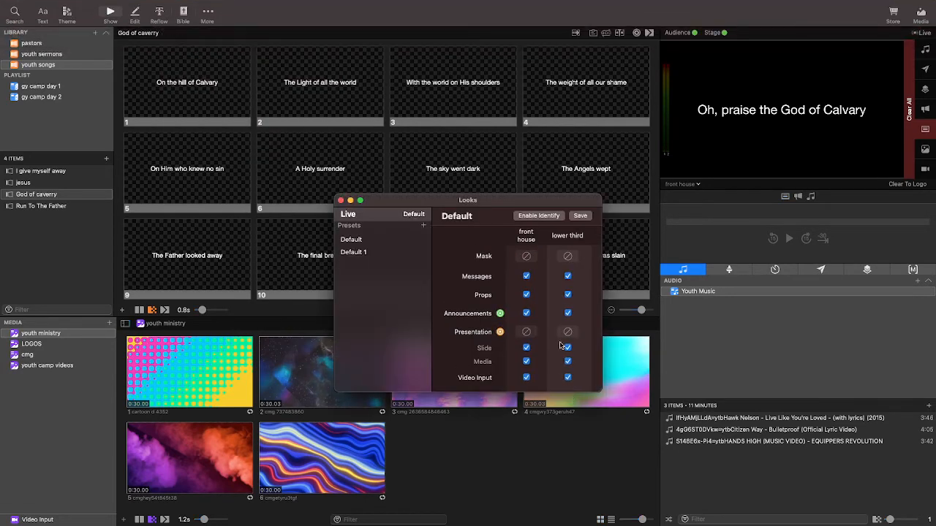
{"action": "left_click", "coordinate": [569, 277]}
{"action": "left_click", "coordinate": [567, 294]}
{"action": "left_click", "coordinate": [567, 313]}
{"action": "left_click", "coordinate": [568, 348]}
{"action": "left_click", "coordinate": [567, 361]}
{"action": "left_click", "coordinate": [568, 377]}
Assign the stock Capture theme's Lower 3rd Lyrics to the lower third screen's presentation layer in the live look and close the looks window.
{"action": "left_click", "coordinate": [568, 332]}
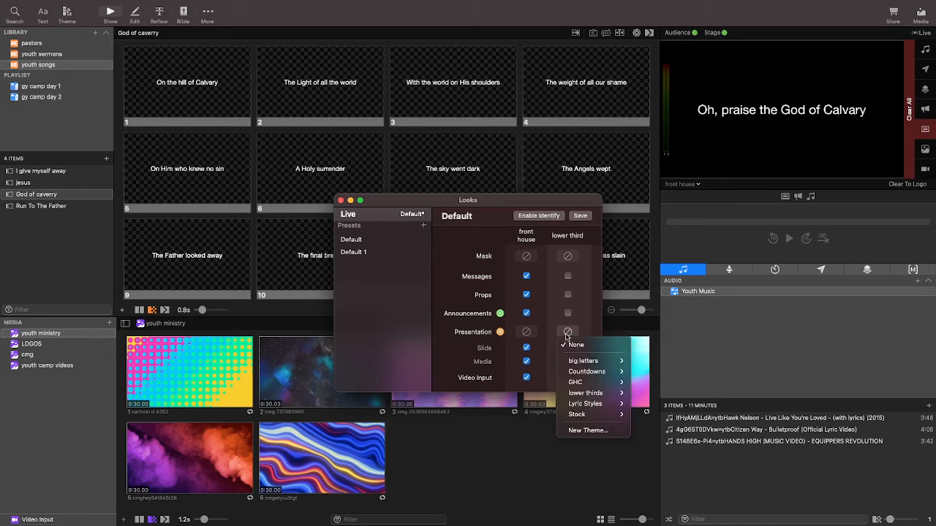
{"action": "mouse_move", "coordinate": [589, 383]}
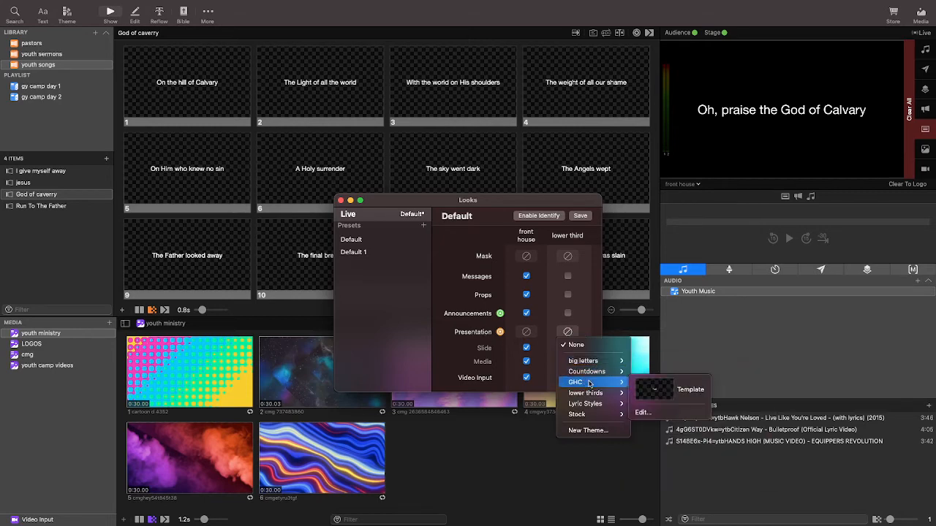
{"action": "mouse_move", "coordinate": [598, 406]}
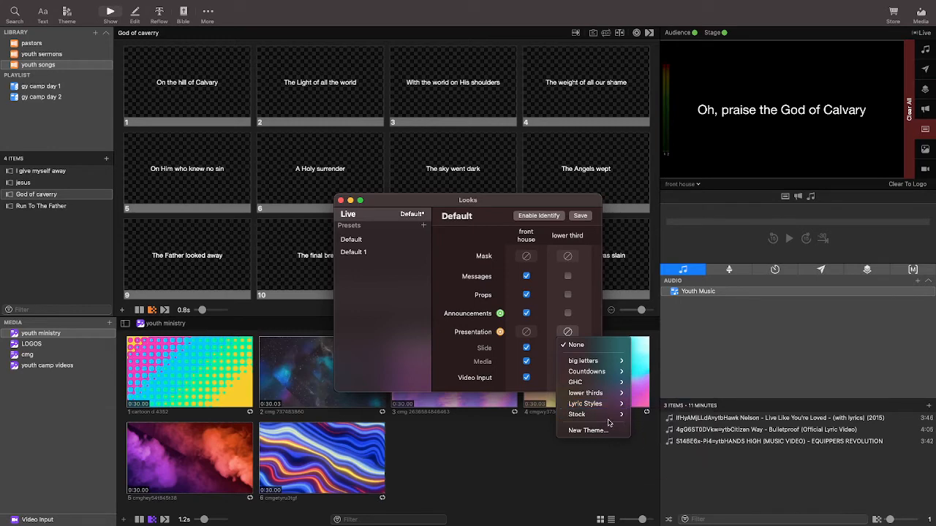
{"action": "mouse_move", "coordinate": [656, 460]}
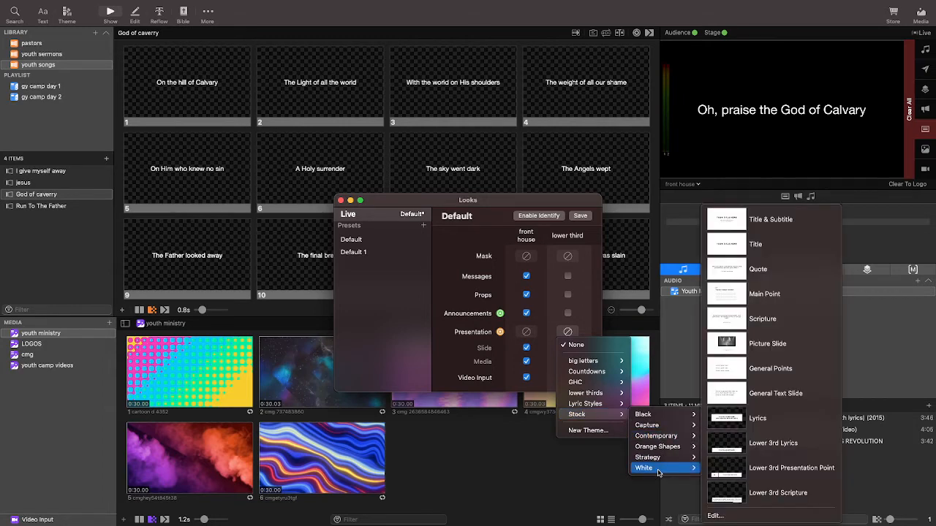
{"action": "mouse_move", "coordinate": [661, 440]}
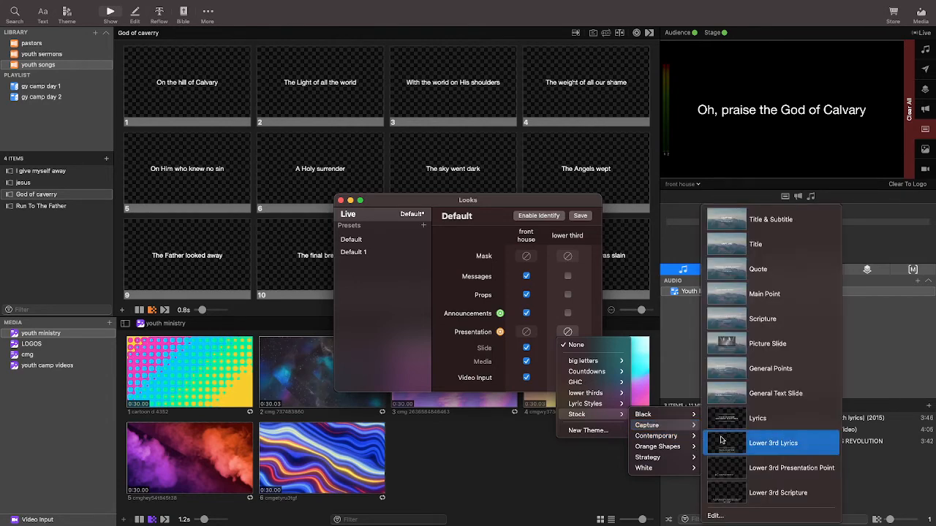
{"action": "left_click", "coordinate": [744, 443]}
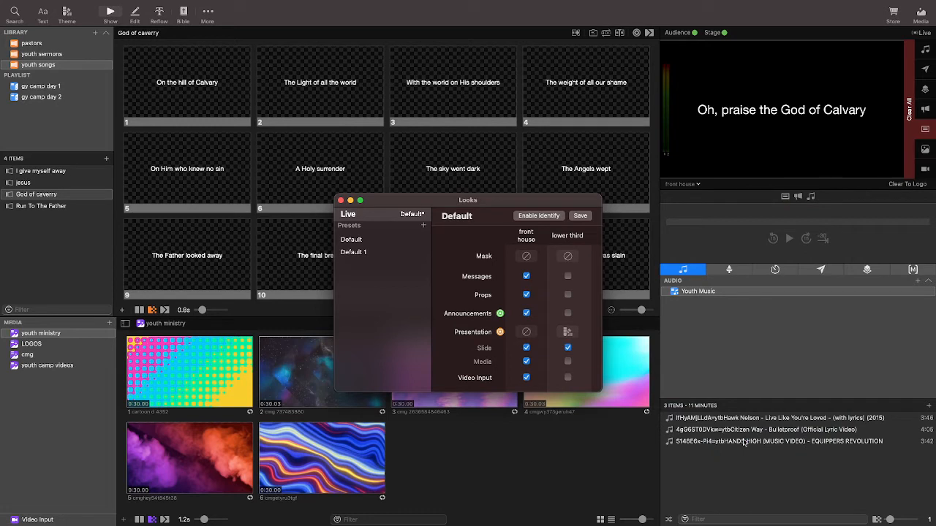
{"action": "left_click", "coordinate": [341, 202]}
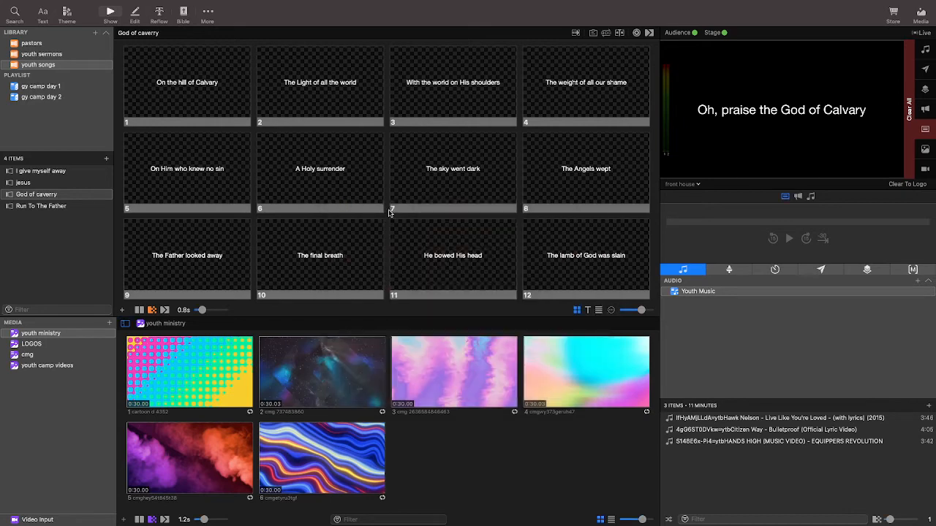
Switch the output preview to the lower third screen and show slide 8, "The Angels wept".
{"action": "left_click", "coordinate": [681, 188]}
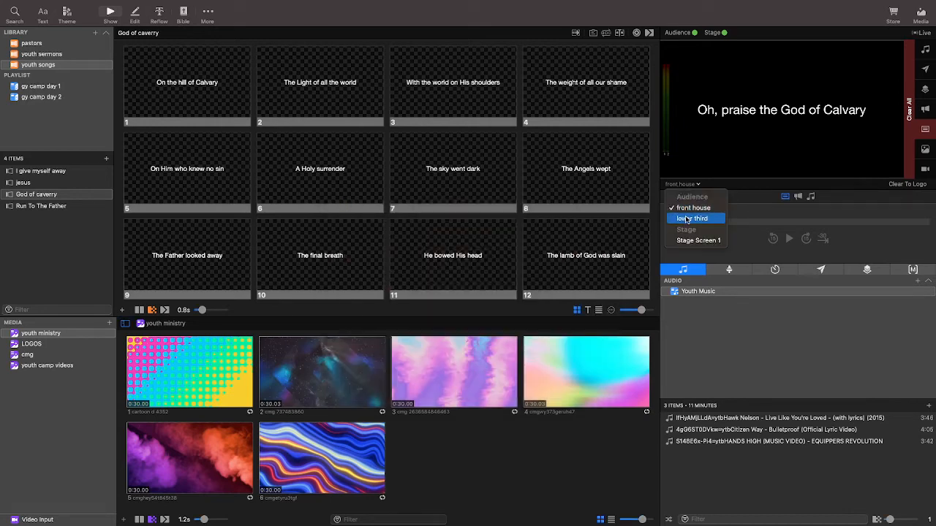
{"action": "left_click", "coordinate": [688, 219]}
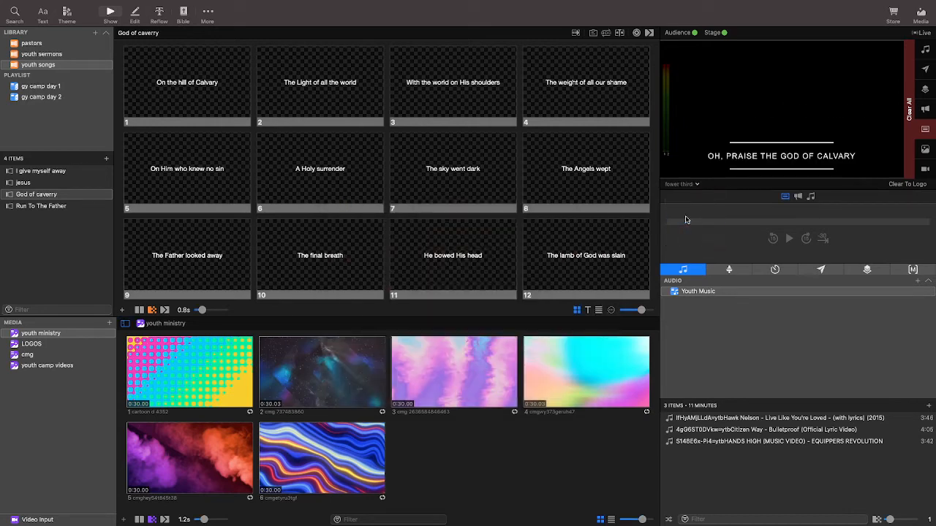
{"action": "left_click", "coordinate": [552, 184]}
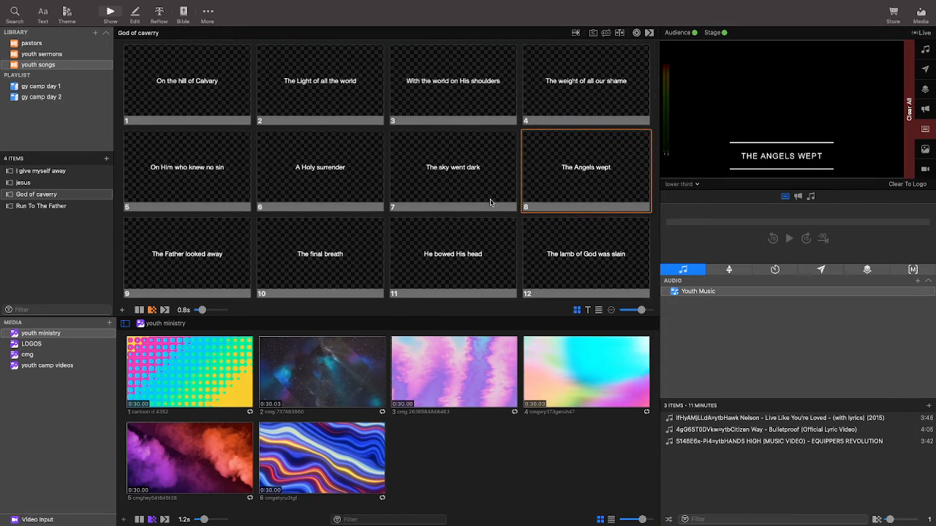
{"action": "scroll", "coordinate": [490, 203], "scroll_direction": "down", "scroll_amount": 1}
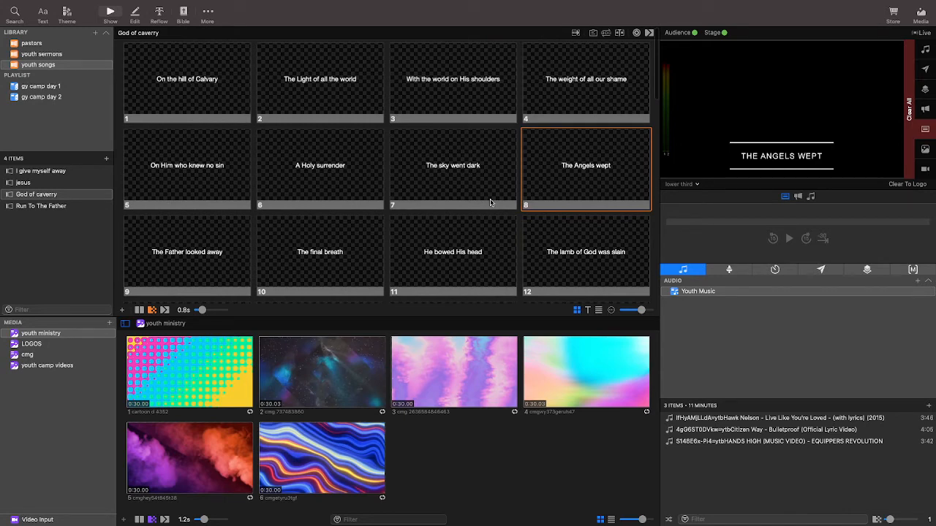
{"action": "scroll", "coordinate": [462, 211], "scroll_direction": "down", "scroll_amount": 3}
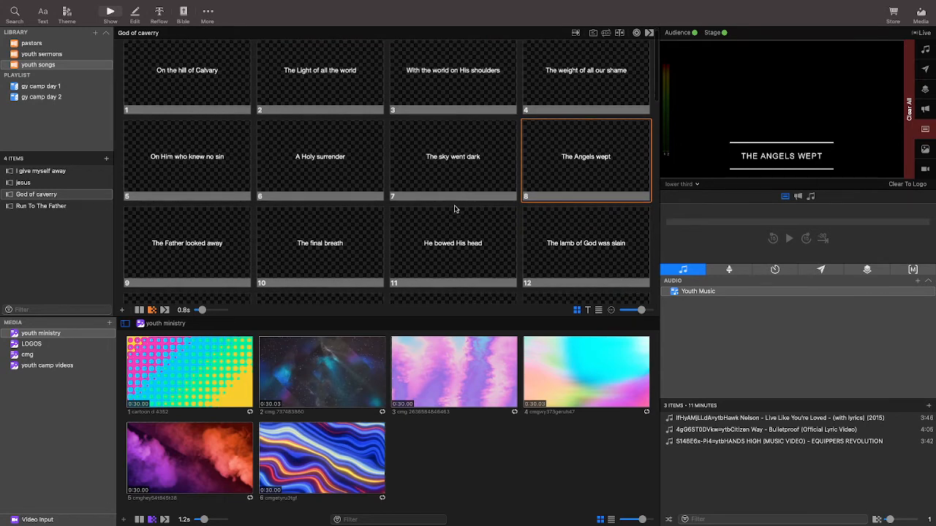
Show slides 9 to 12 of God of caverry one after another, and continue with slides 19 and 20 on the lower third output.
{"action": "left_click", "coordinate": [235, 264]}
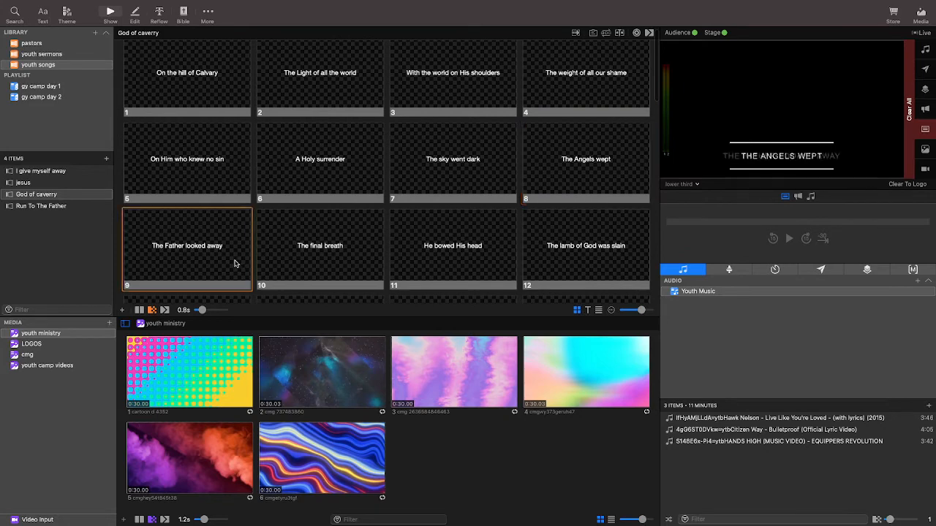
{"action": "left_click", "coordinate": [357, 265]}
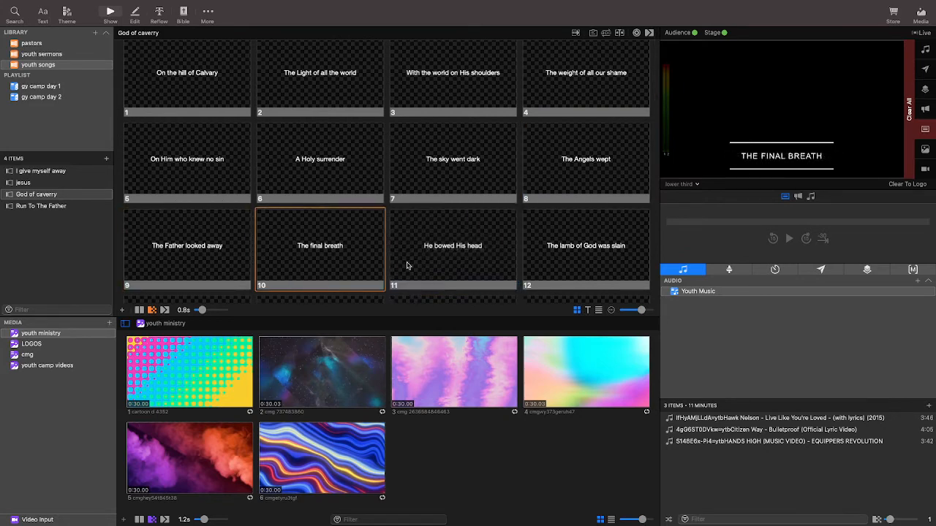
{"action": "left_click", "coordinate": [407, 264]}
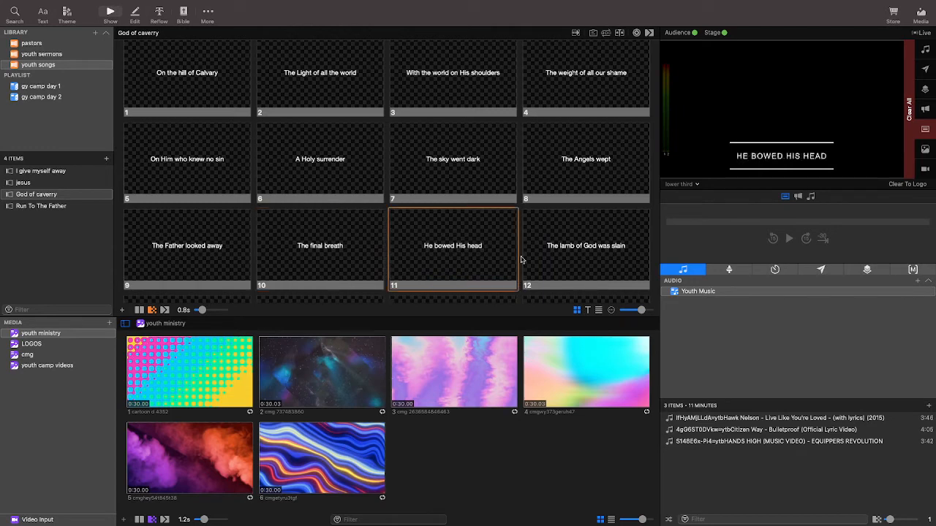
{"action": "left_click", "coordinate": [583, 255]}
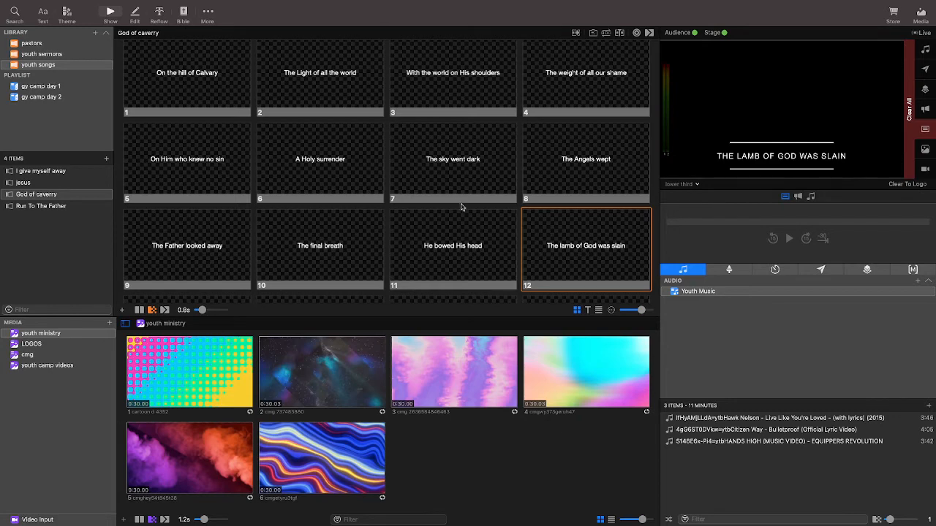
{"action": "scroll", "coordinate": [457, 206], "scroll_direction": "up", "scroll_amount": 1}
{"action": "scroll", "coordinate": [450, 198], "scroll_direction": "down", "scroll_amount": 5}
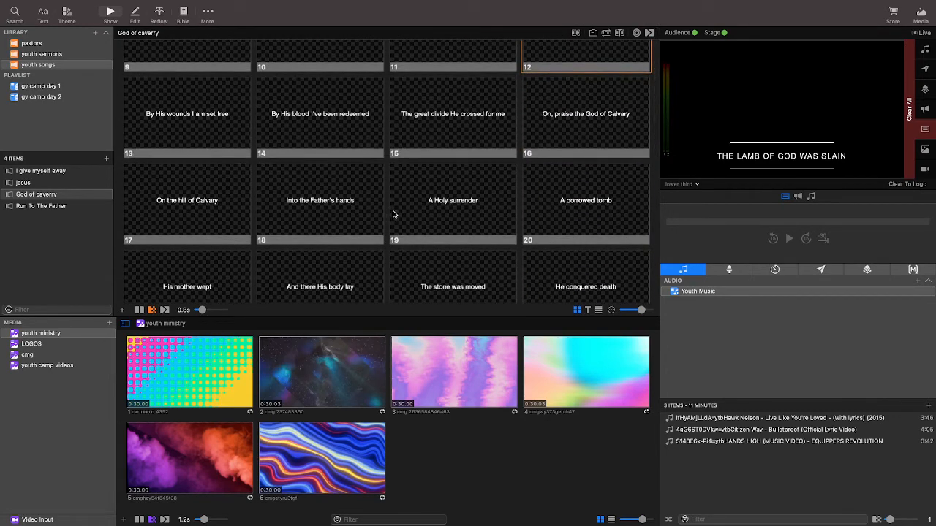
{"action": "left_click", "coordinate": [431, 212]}
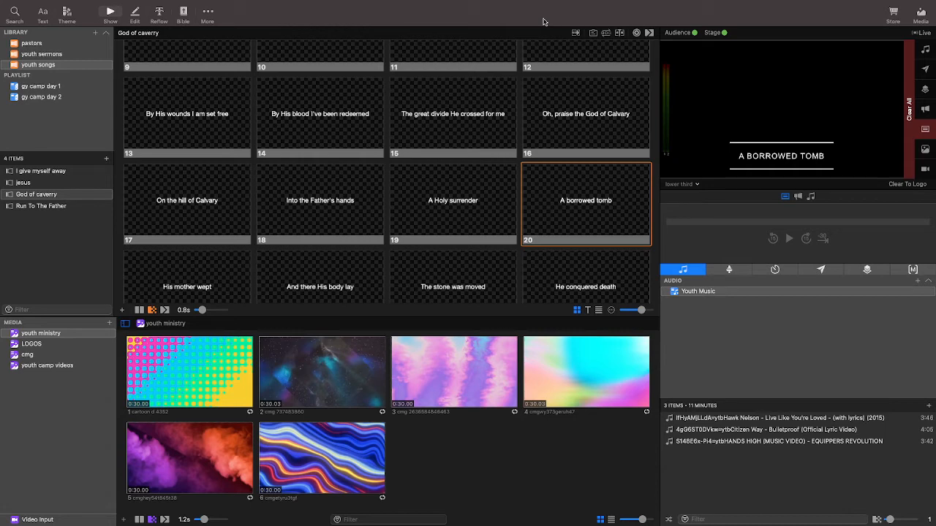
{"action": "scroll", "coordinate": [434, 141], "scroll_direction": "down", "scroll_amount": 1}
{"action": "scroll", "coordinate": [432, 138], "scroll_direction": "up", "scroll_amount": 5}
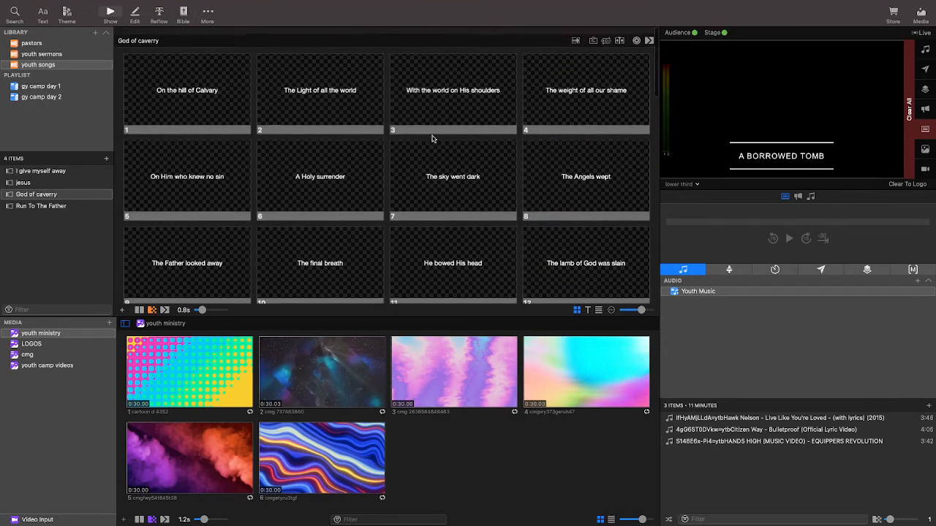
{"action": "scroll", "coordinate": [432, 139], "scroll_direction": "down", "scroll_amount": 5}
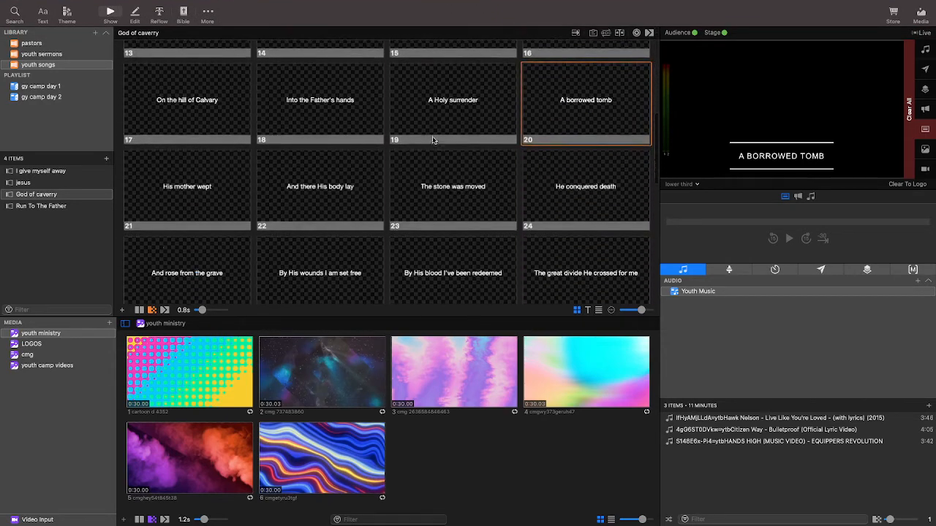
{"action": "scroll", "coordinate": [433, 139], "scroll_direction": "down", "scroll_amount": 1}
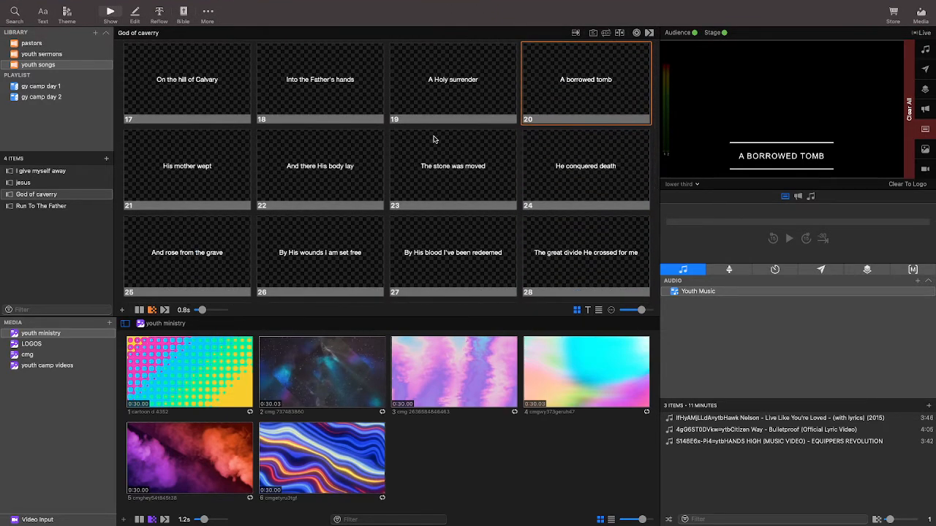
{"action": "scroll", "coordinate": [433, 139], "scroll_direction": "up", "scroll_amount": 6}
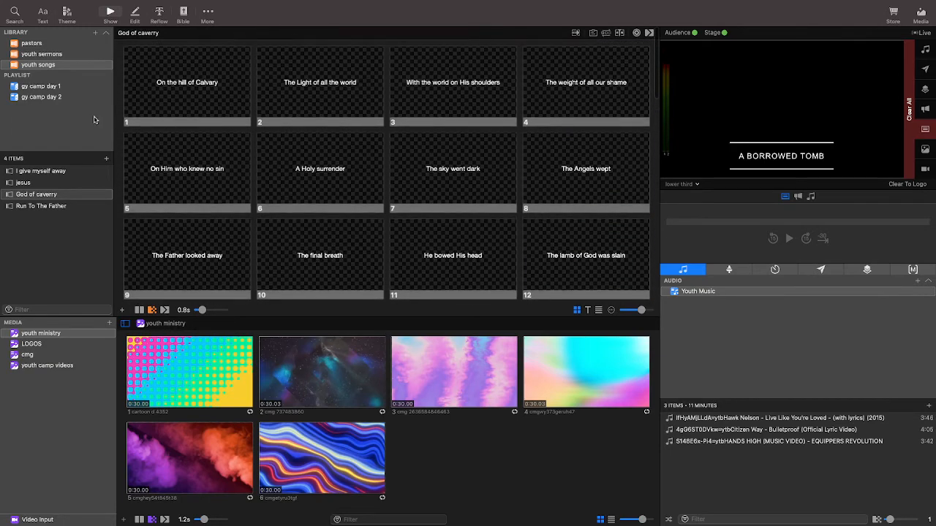
In the gy camp day 1 playlist, trigger the Gospel Youth Camp Logo and show slide 1 of I give myself away.
{"action": "left_click", "coordinate": [36, 86]}
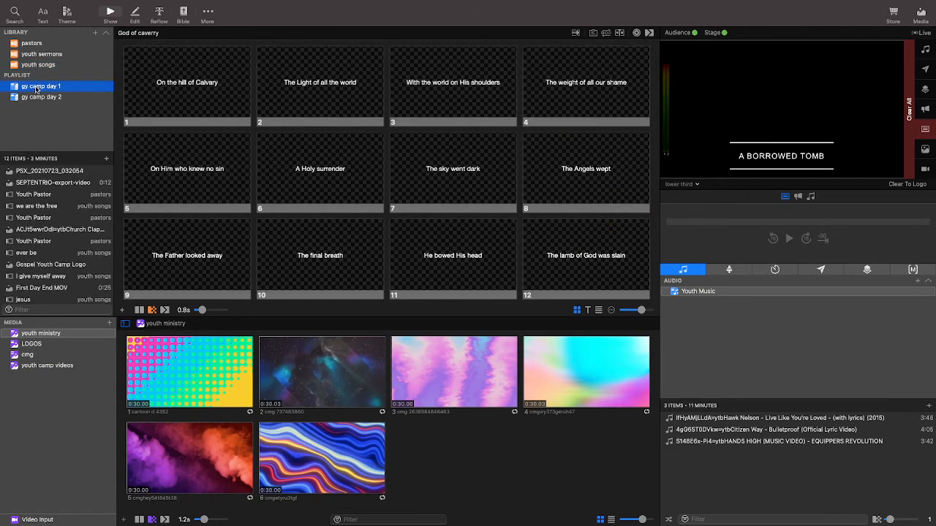
{"action": "left_click", "coordinate": [80, 231]}
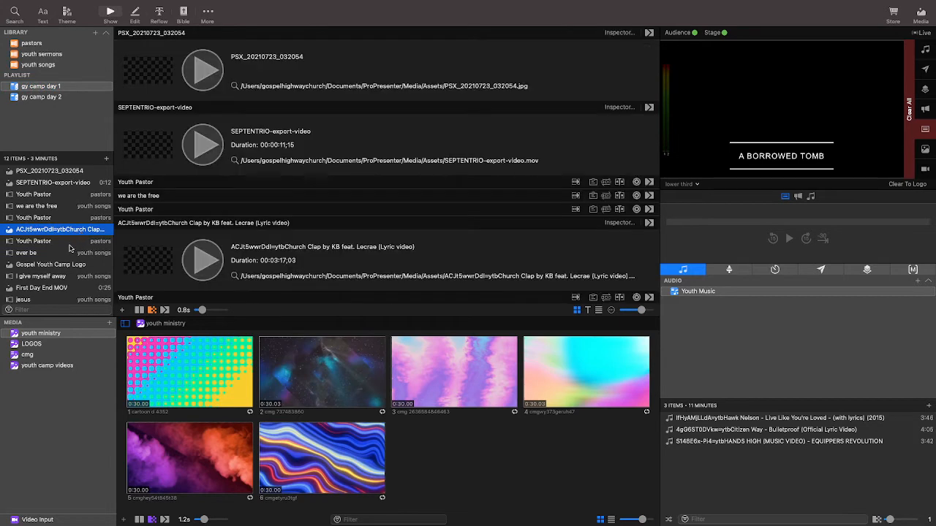
{"action": "left_click", "coordinate": [188, 176]}
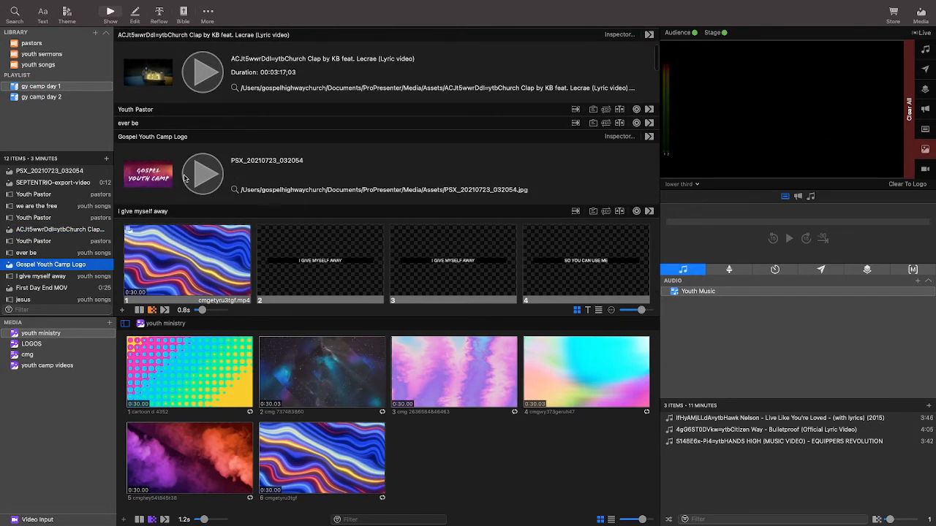
{"action": "scroll", "coordinate": [234, 212], "scroll_direction": "down", "scroll_amount": 3}
{"action": "left_click", "coordinate": [231, 188]}
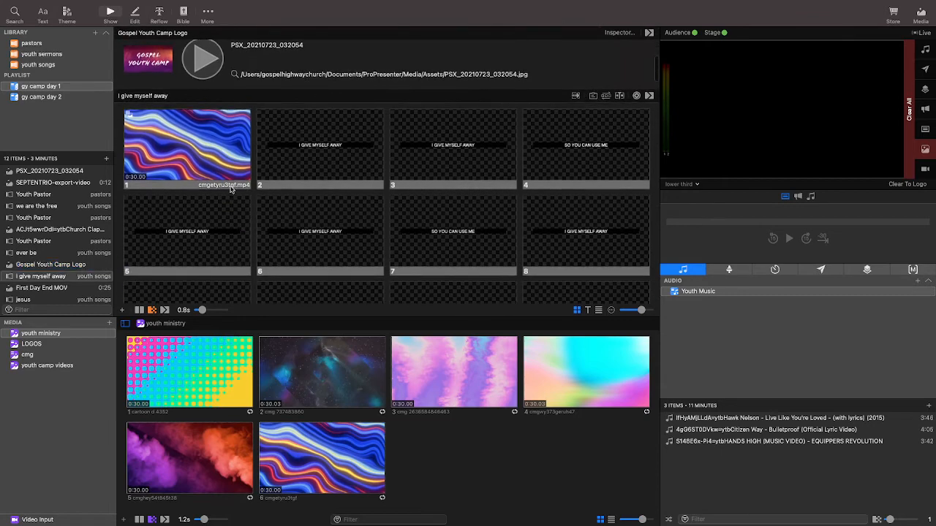
{"action": "left_click", "coordinate": [231, 185]}
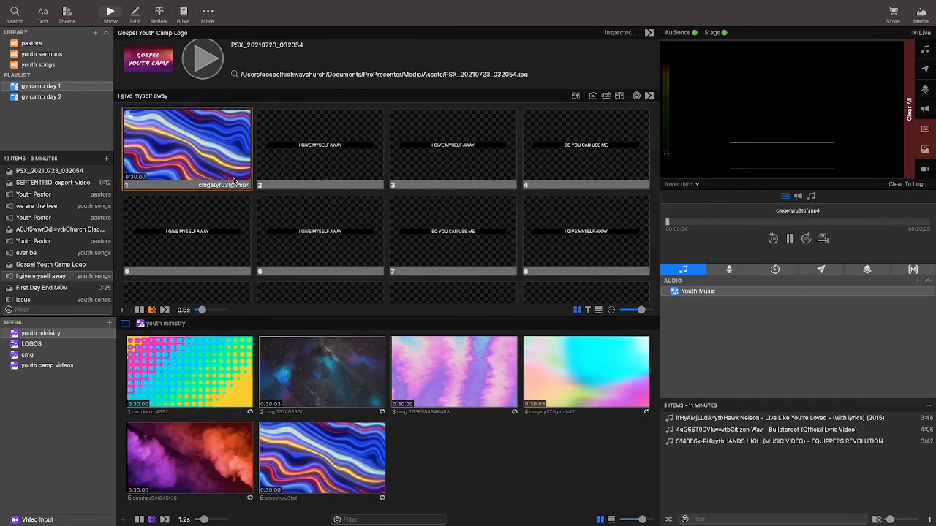
Switch the output preview to the front house screen and show slides 2 to 7 of I give myself away in turn.
{"action": "left_click", "coordinate": [685, 189]}
{"action": "left_click", "coordinate": [685, 210]}
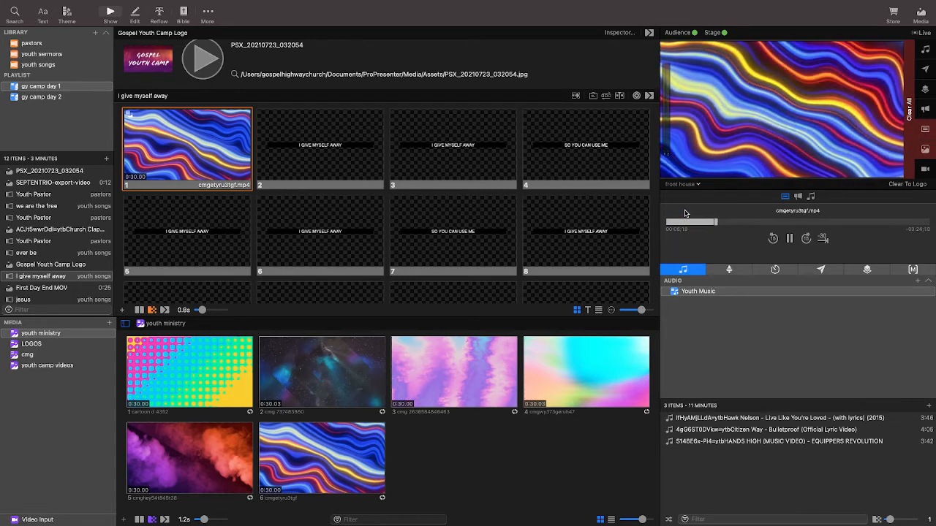
{"action": "left_click", "coordinate": [307, 151]}
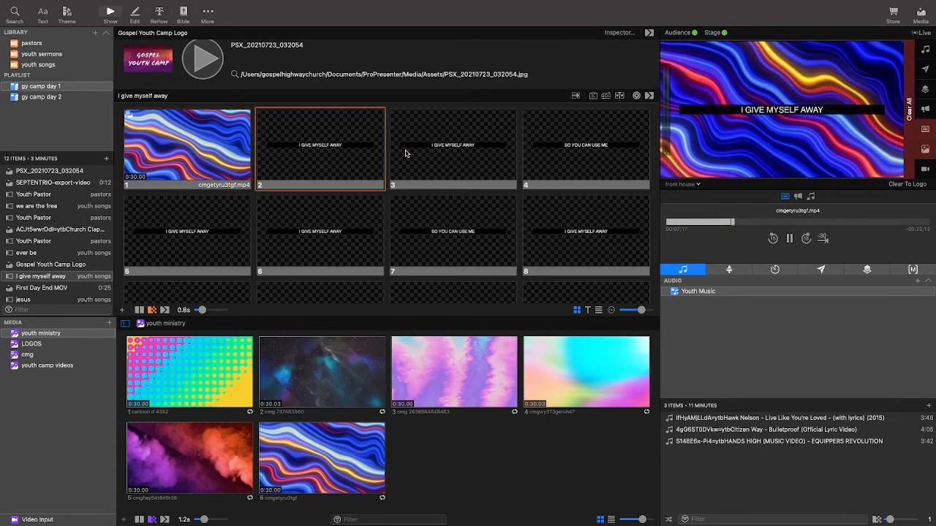
{"action": "left_click", "coordinate": [406, 154]}
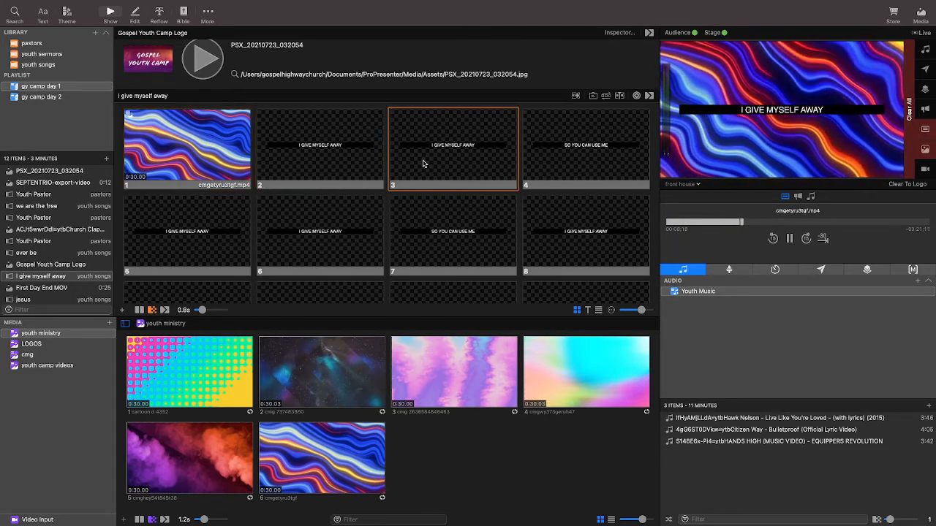
{"action": "left_click", "coordinate": [561, 162]}
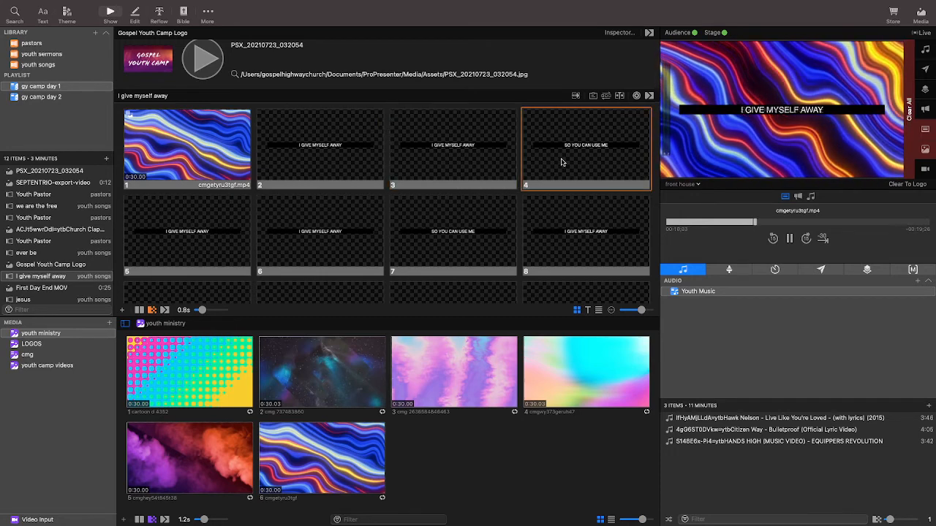
{"action": "left_click", "coordinate": [197, 249]}
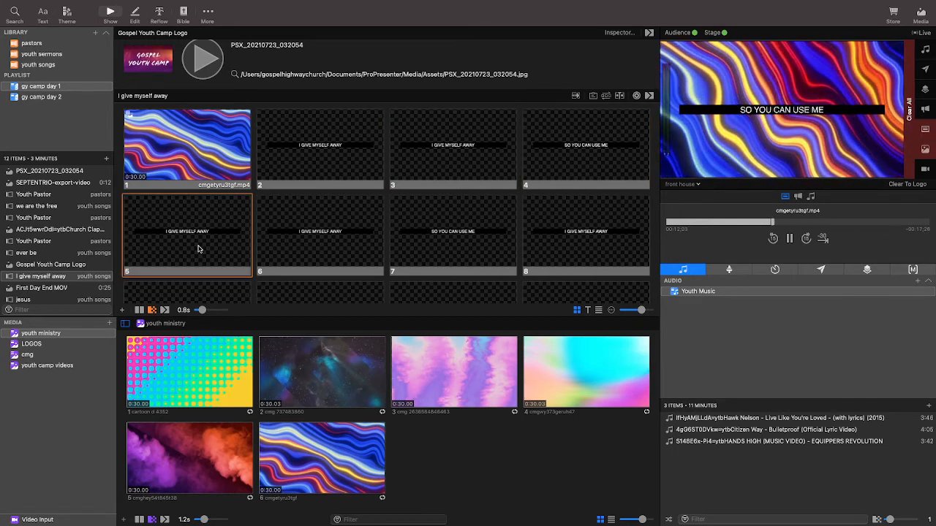
{"action": "left_click", "coordinate": [307, 228]}
{"action": "left_click", "coordinate": [458, 231]}
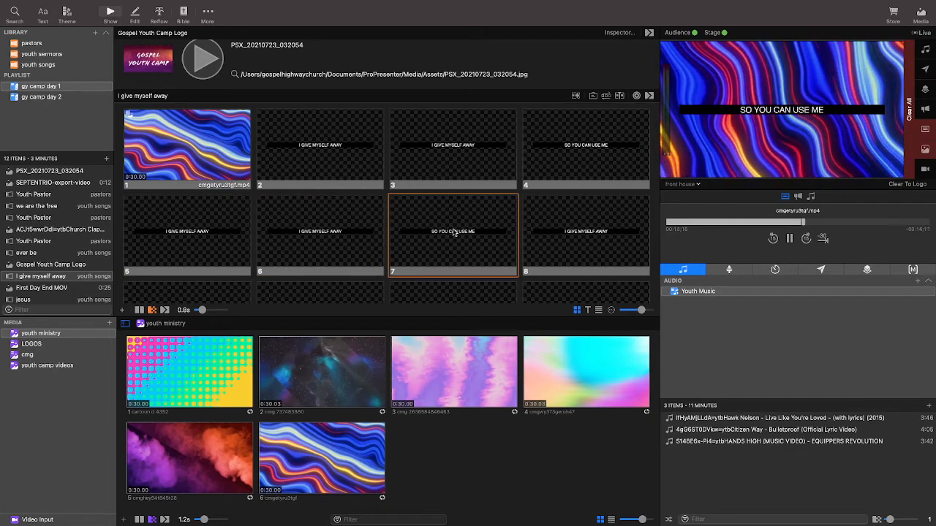
{"action": "scroll", "coordinate": [453, 232], "scroll_direction": "down", "scroll_amount": 3}
{"action": "scroll", "coordinate": [354, 203], "scroll_direction": "down", "scroll_amount": 8}
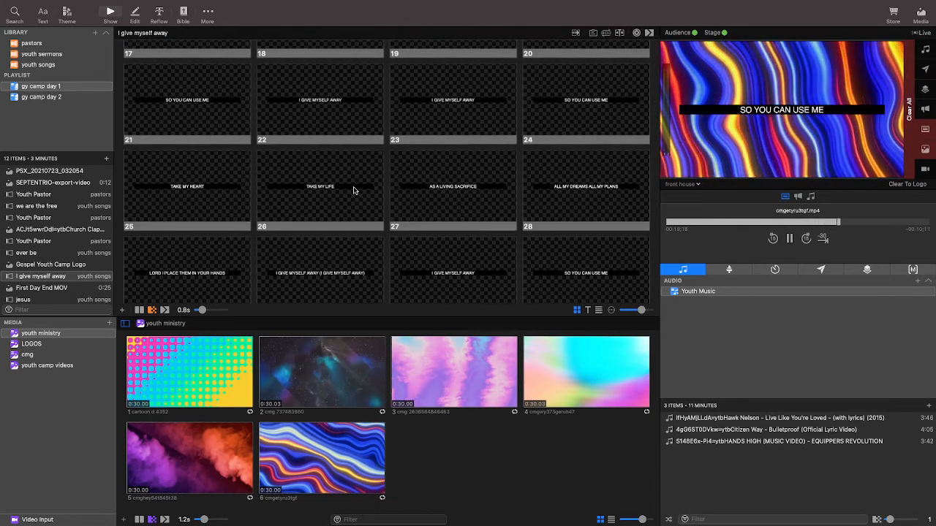
{"action": "scroll", "coordinate": [355, 190], "scroll_direction": "down", "scroll_amount": 1}
{"action": "scroll", "coordinate": [354, 190], "scroll_direction": "up", "scroll_amount": 12}
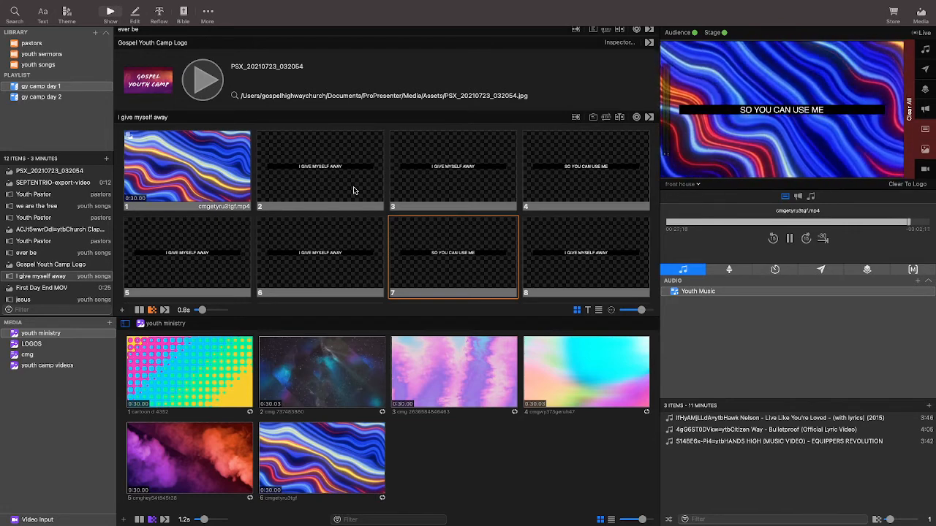
Show slides 2 and 3 of I give myself away on the front house output and open the LOGOS media collection.
{"action": "left_click", "coordinate": [354, 190]}
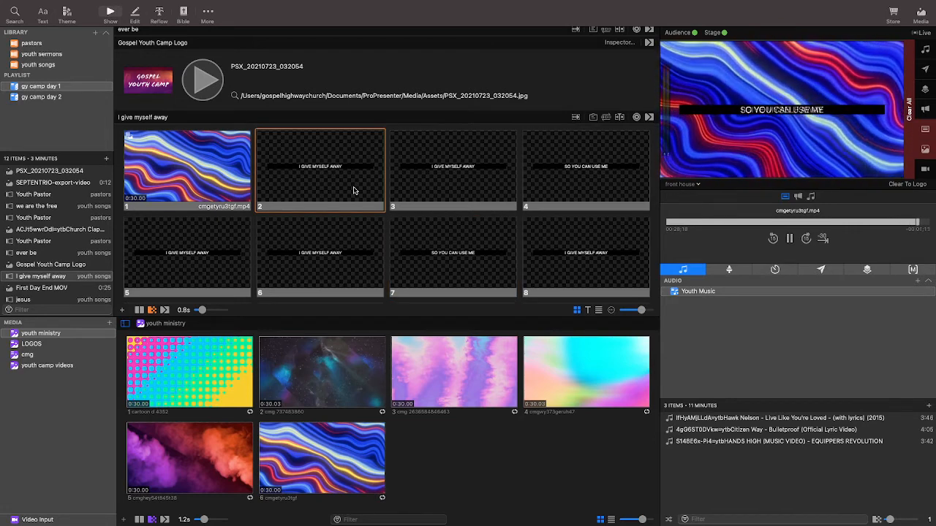
{"action": "left_click", "coordinate": [404, 188]}
{"action": "scroll", "coordinate": [405, 188], "scroll_direction": "down", "scroll_amount": 15}
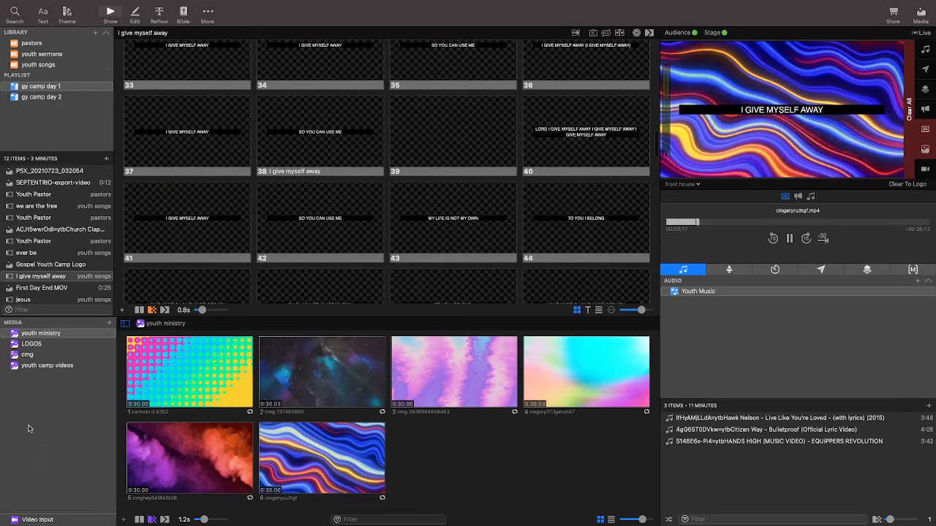
{"action": "left_click", "coordinate": [30, 345]}
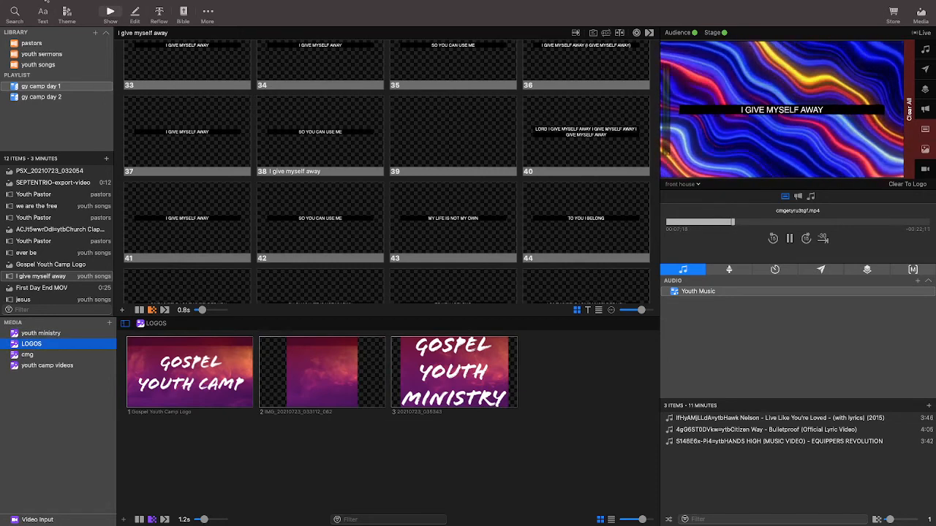
Open the stage layout editor and select the current slide text box in the Current/Next Stacked - Music layout.
{"action": "mouse_move", "coordinate": [49, 3]}
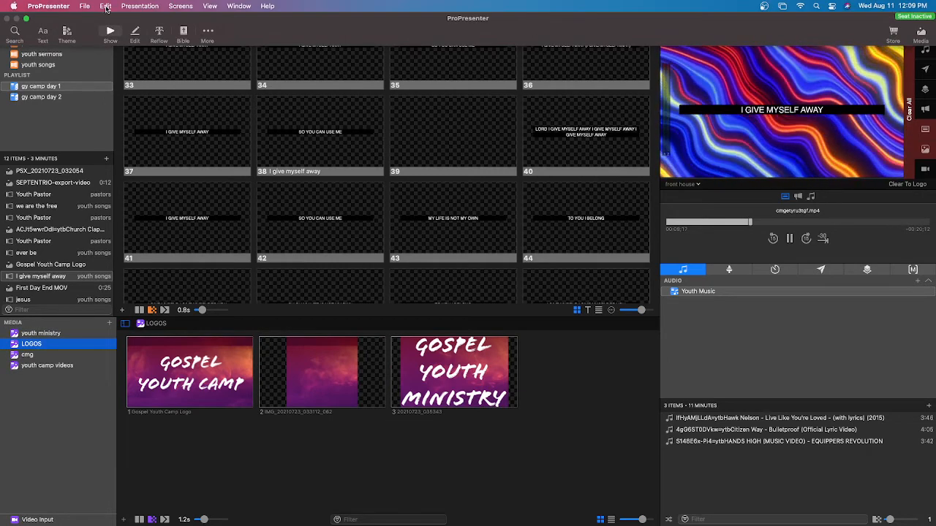
{"action": "left_click", "coordinate": [180, 6]}
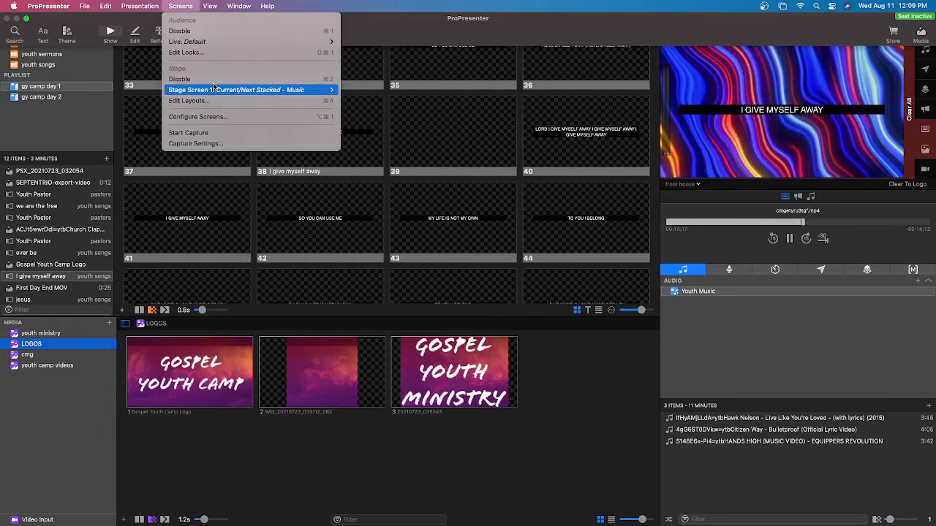
{"action": "mouse_move", "coordinate": [221, 91]}
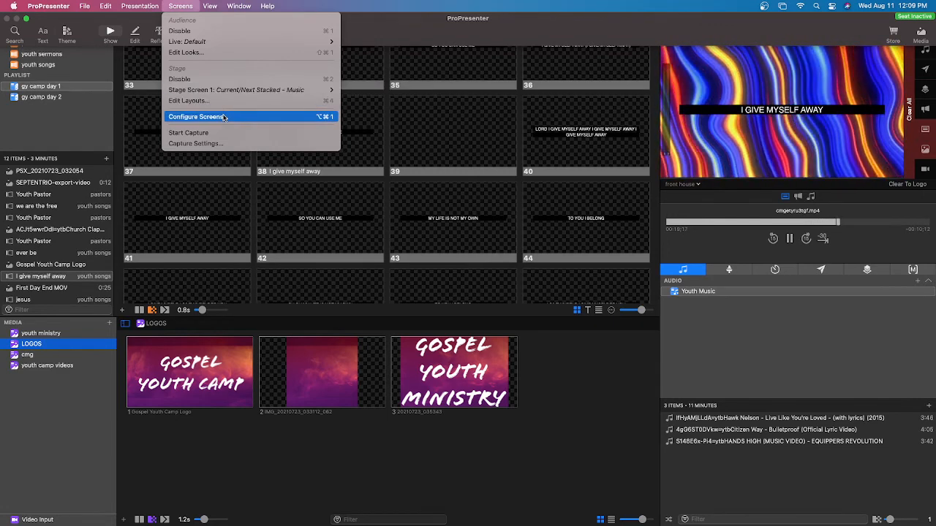
{"action": "left_click", "coordinate": [221, 101]}
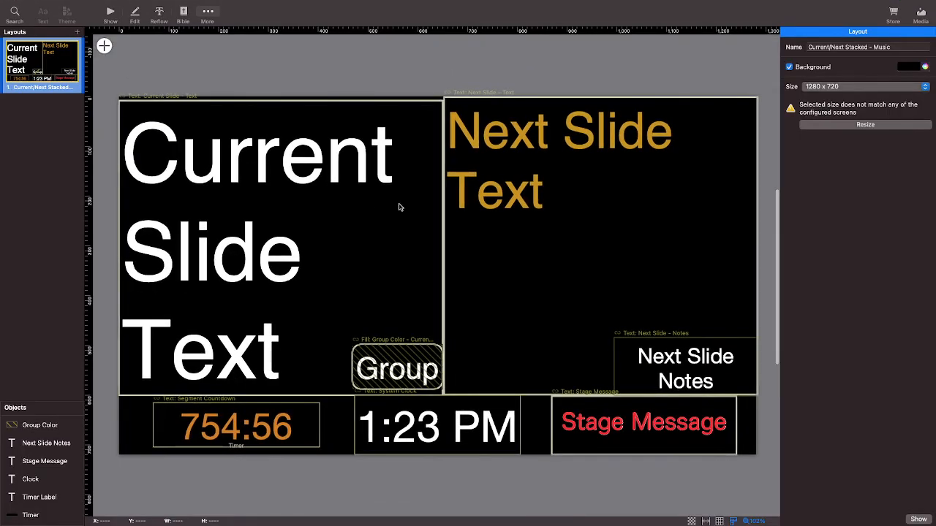
{"action": "left_click", "coordinate": [424, 219]}
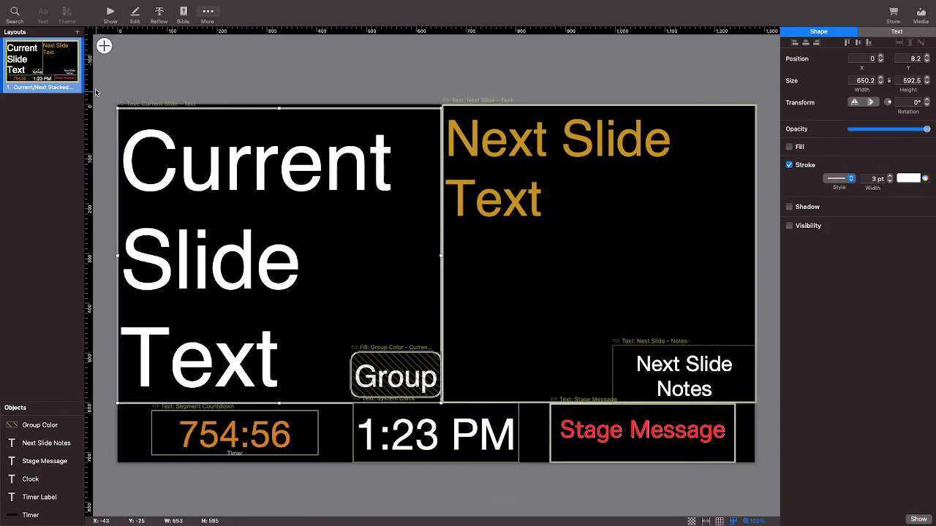
{"action": "scroll", "coordinate": [100, 45], "scroll_direction": "down", "scroll_amount": 2}
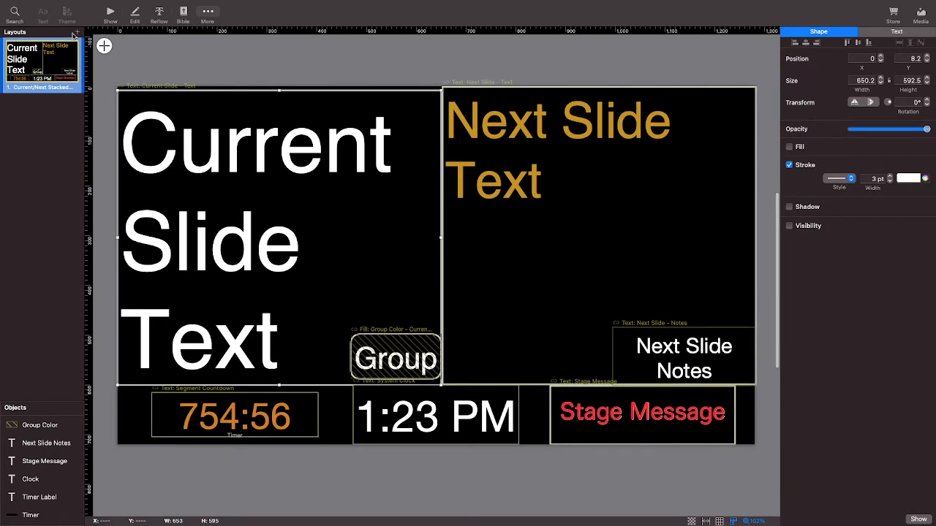
Add a new blank stage layout and insert a text object linked to the current slide's text.
{"action": "left_click", "coordinate": [77, 33]}
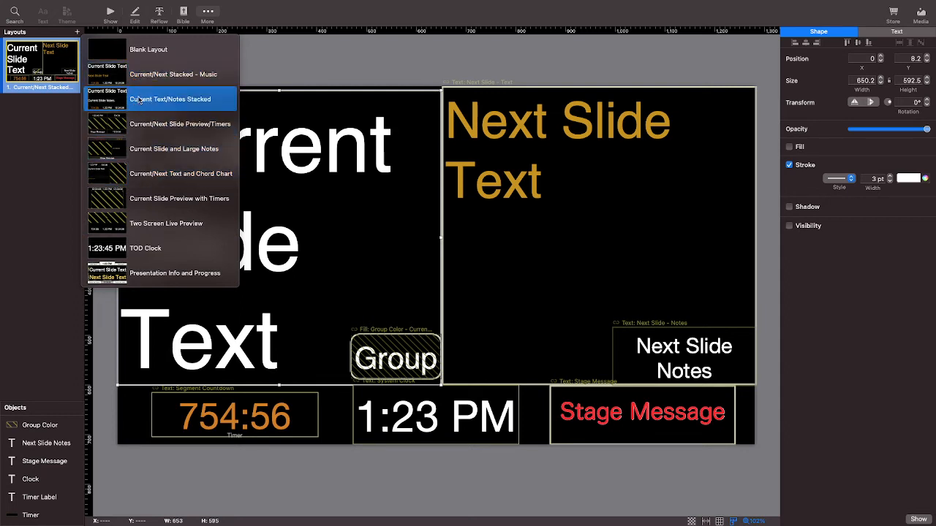
{"action": "left_click", "coordinate": [139, 49]}
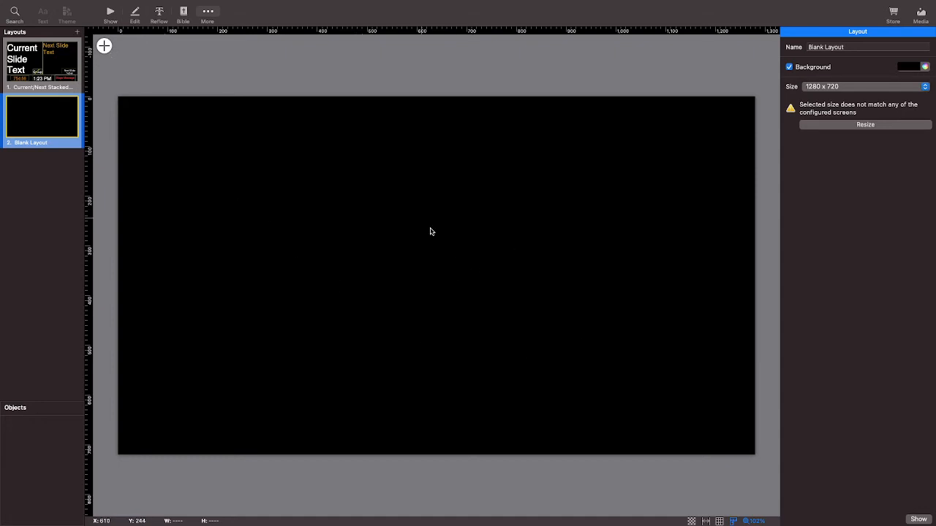
{"action": "scroll", "coordinate": [104, 44], "scroll_direction": "down", "scroll_amount": 1}
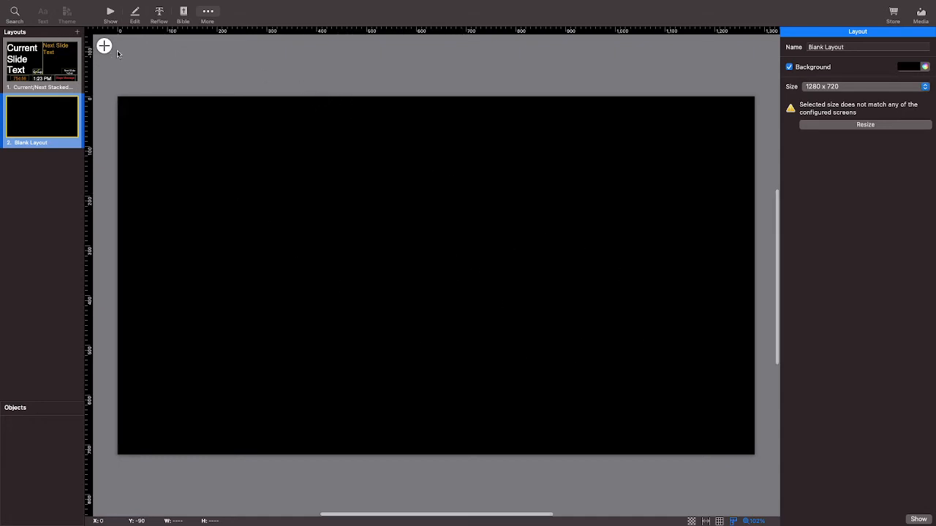
{"action": "left_click", "coordinate": [104, 47]}
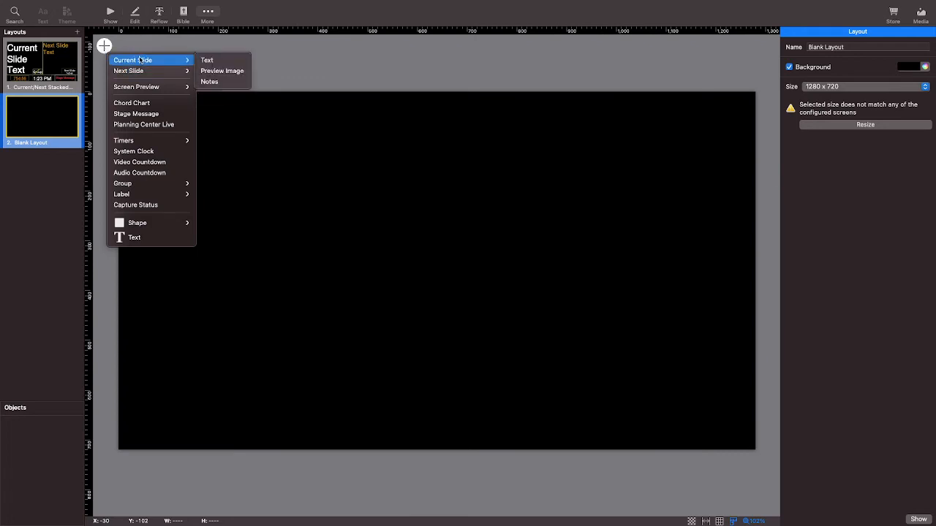
{"action": "mouse_move", "coordinate": [146, 73]}
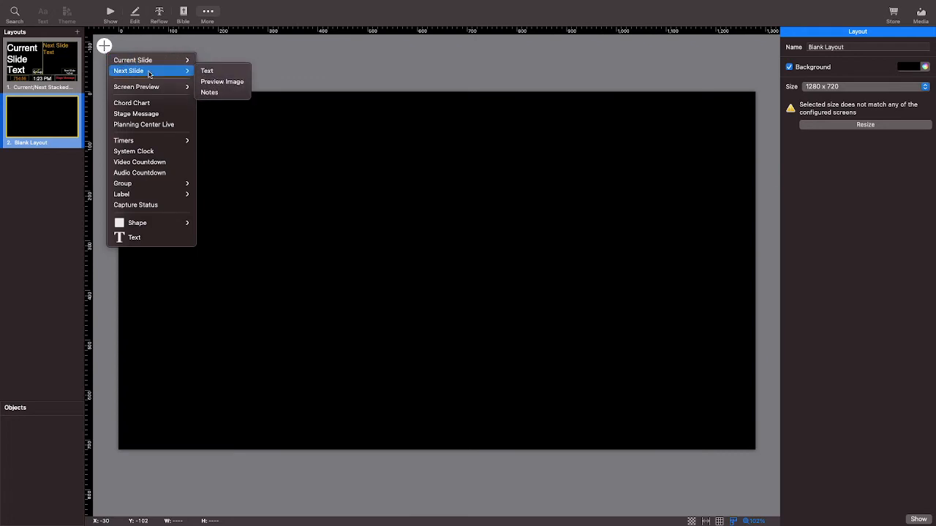
{"action": "mouse_move", "coordinate": [189, 62]}
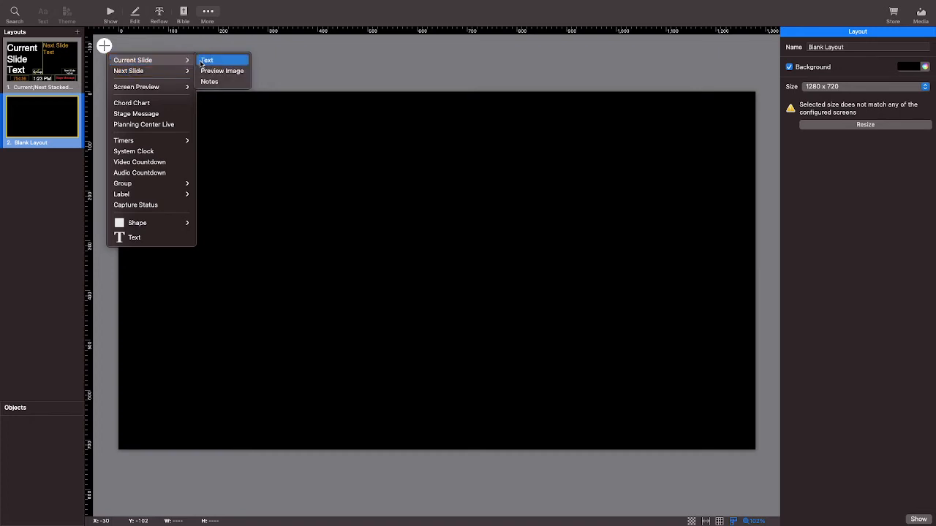
{"action": "left_click", "coordinate": [208, 60]}
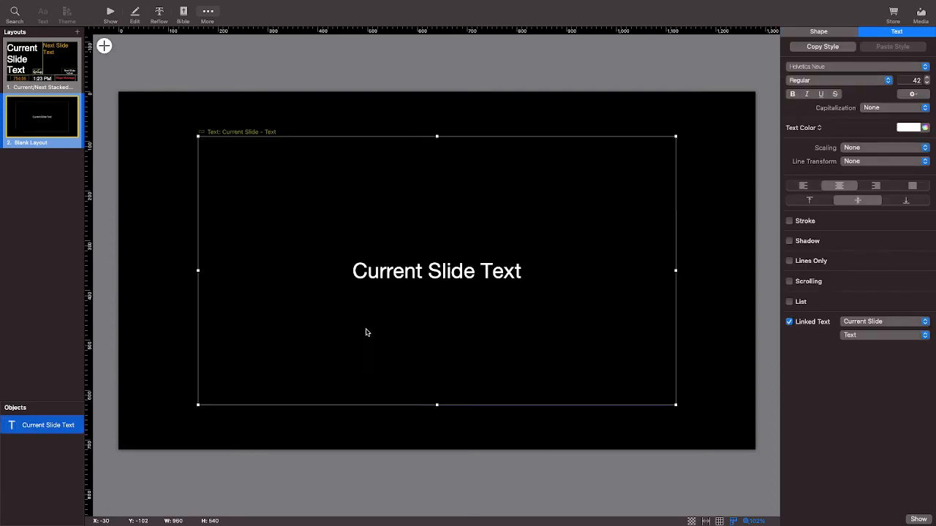
Move the current slide text box to the layout's upper-left corner and reduce its height to about 262.
{"action": "left_click_drag", "start_coordinate": [368, 332], "coordinate": [286, 289]}
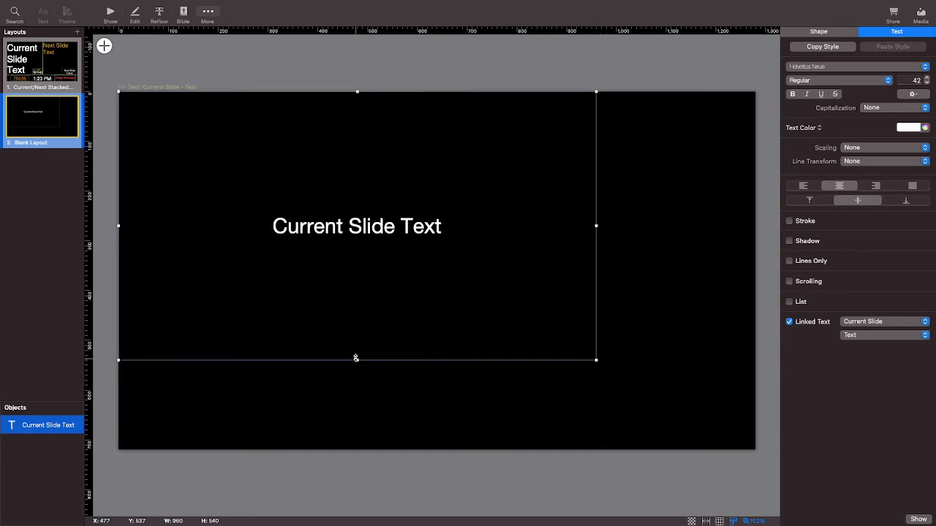
{"action": "left_click_drag", "start_coordinate": [356, 359], "coordinate": [359, 220]}
{"action": "scroll", "coordinate": [359, 220], "scroll_direction": "down", "scroll_amount": 1}
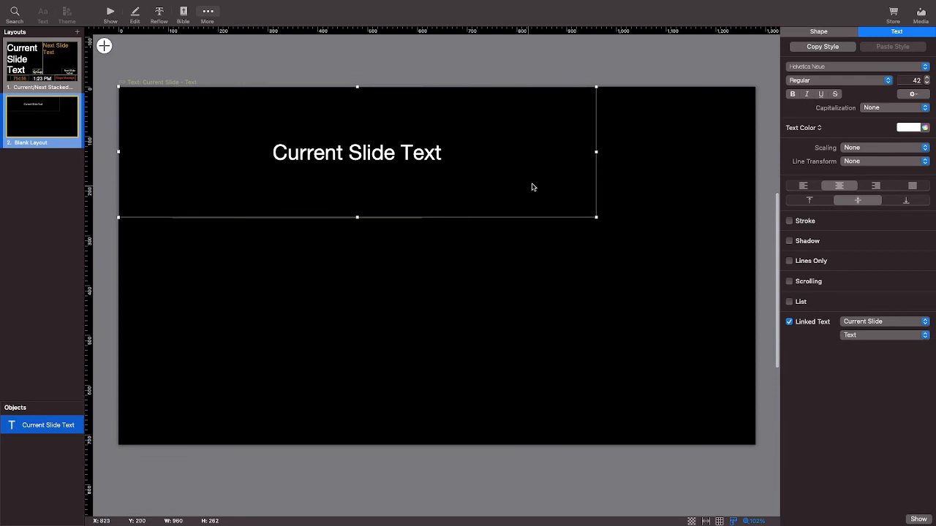
{"action": "scroll", "coordinate": [532, 184], "scroll_direction": "up", "scroll_amount": 1}
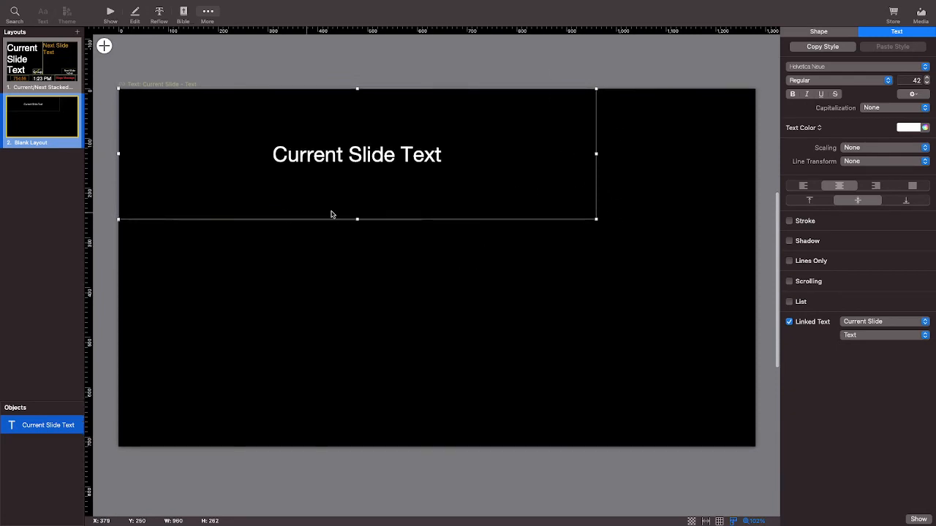
Enable the text stroke on the current slide text object in the blank layout and deselect the object.
{"action": "left_click", "coordinate": [789, 221]}
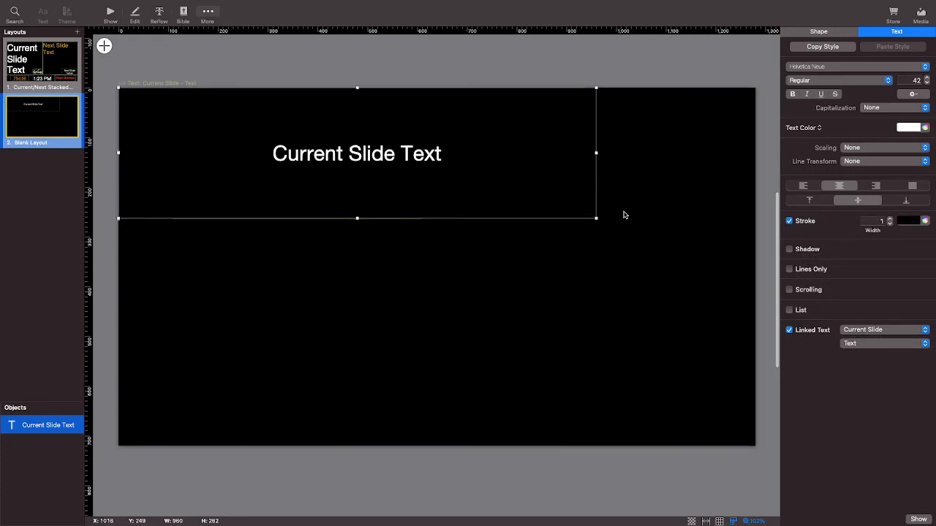
{"action": "left_click", "coordinate": [717, 236]}
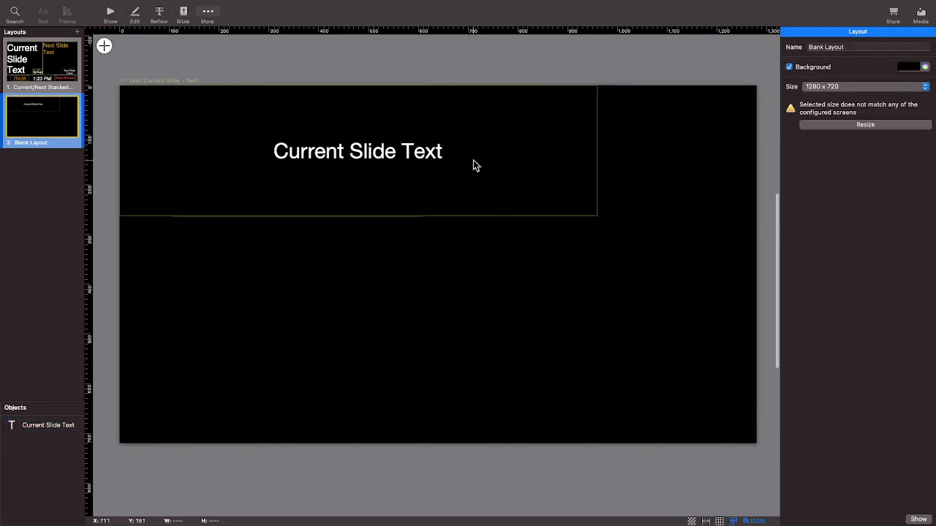
{"action": "scroll", "coordinate": [474, 164], "scroll_direction": "left", "scroll_amount": 1}
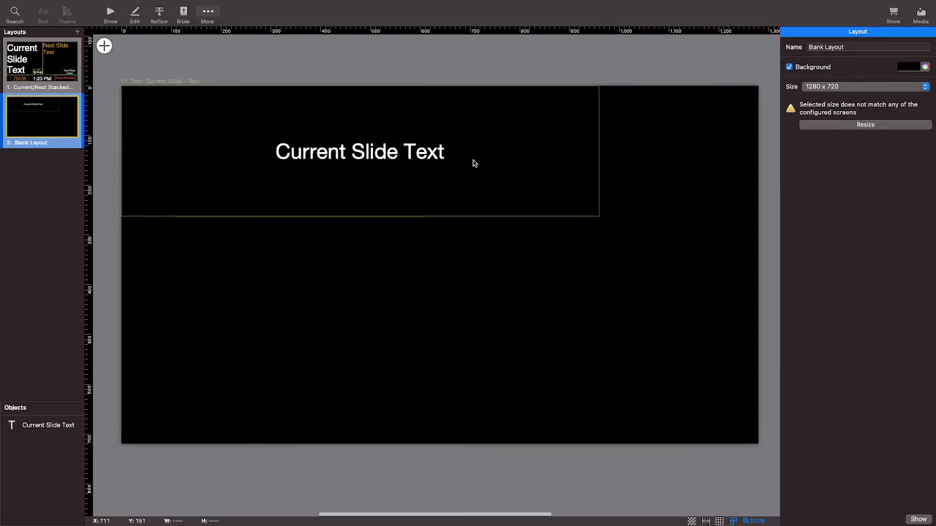
{"action": "scroll", "coordinate": [474, 164], "scroll_direction": "left", "scroll_amount": 1}
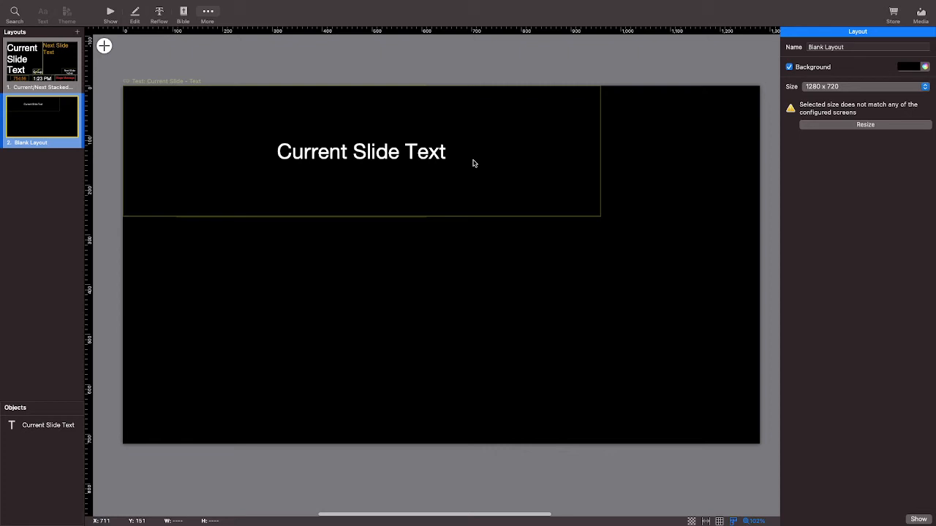
{"action": "scroll", "coordinate": [613, 219], "scroll_direction": "down", "scroll_amount": 1}
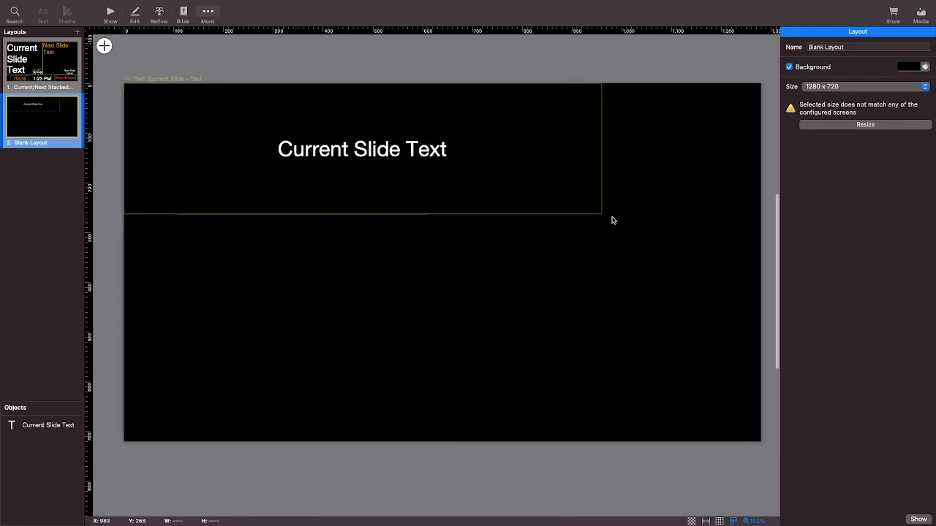
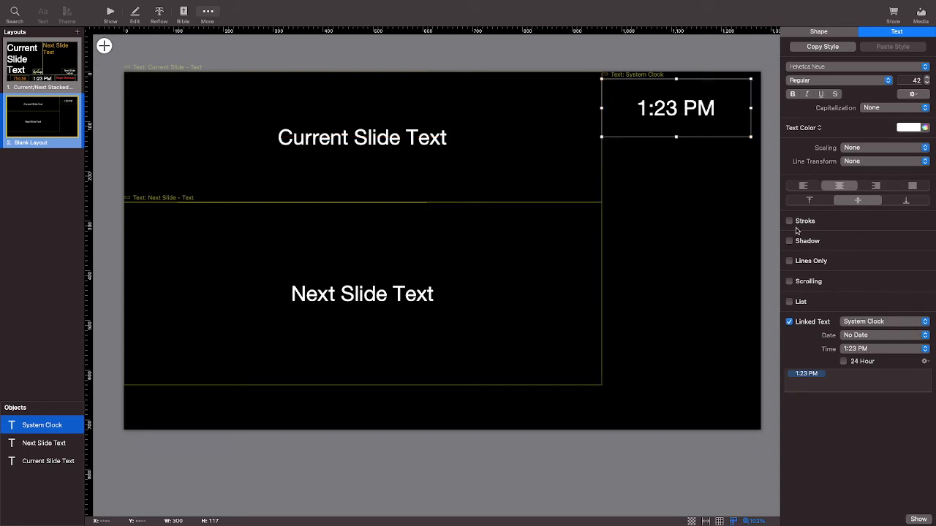
Enable the text stroke on the system clock object and insert a video countdown object into the blank layout.
{"action": "left_click", "coordinate": [795, 224]}
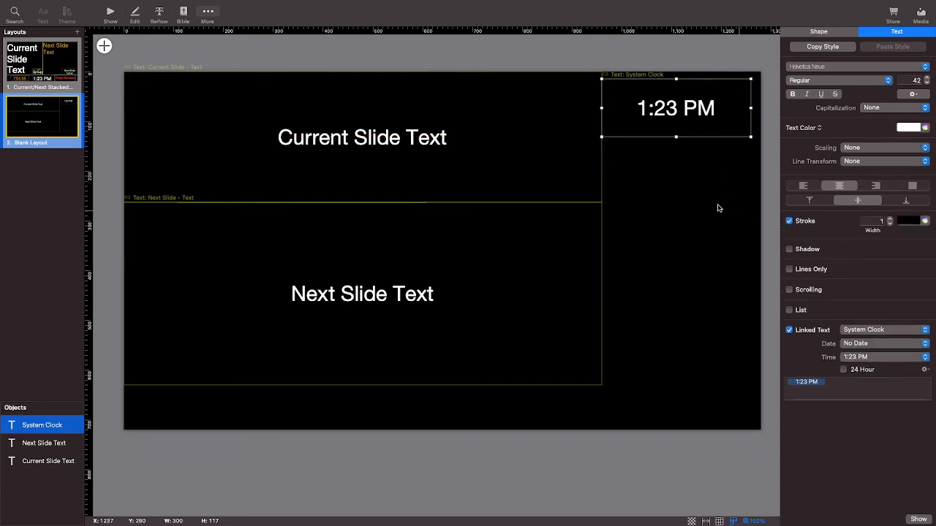
{"action": "left_click", "coordinate": [655, 154]}
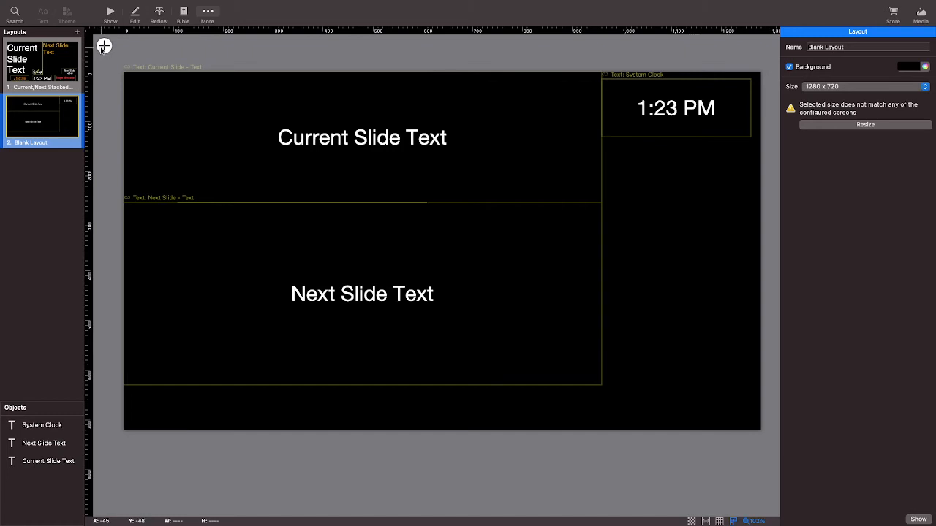
{"action": "left_click", "coordinate": [103, 46]}
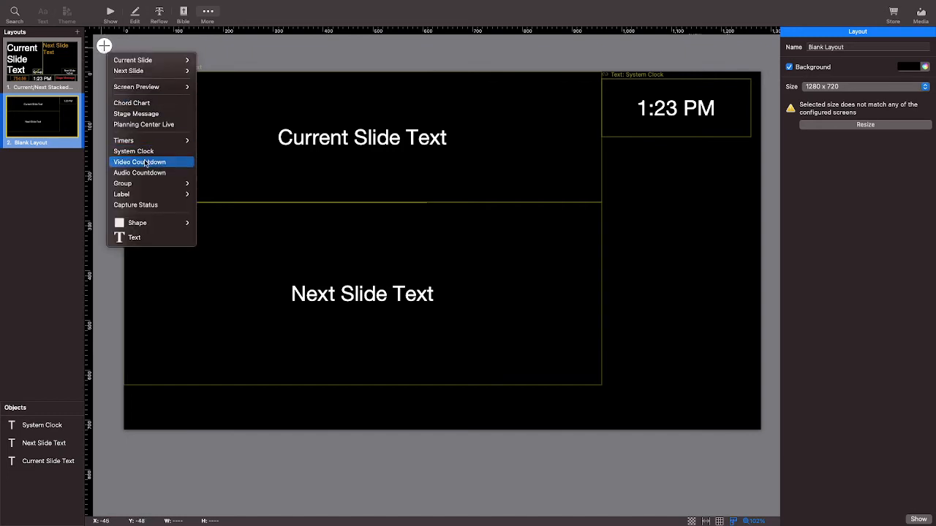
{"action": "mouse_move", "coordinate": [176, 225]}
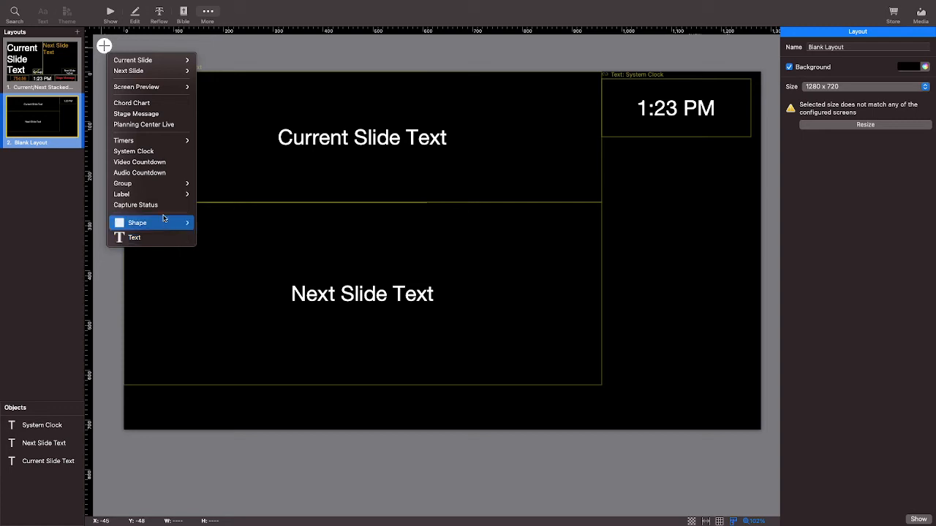
{"action": "mouse_move", "coordinate": [151, 201]}
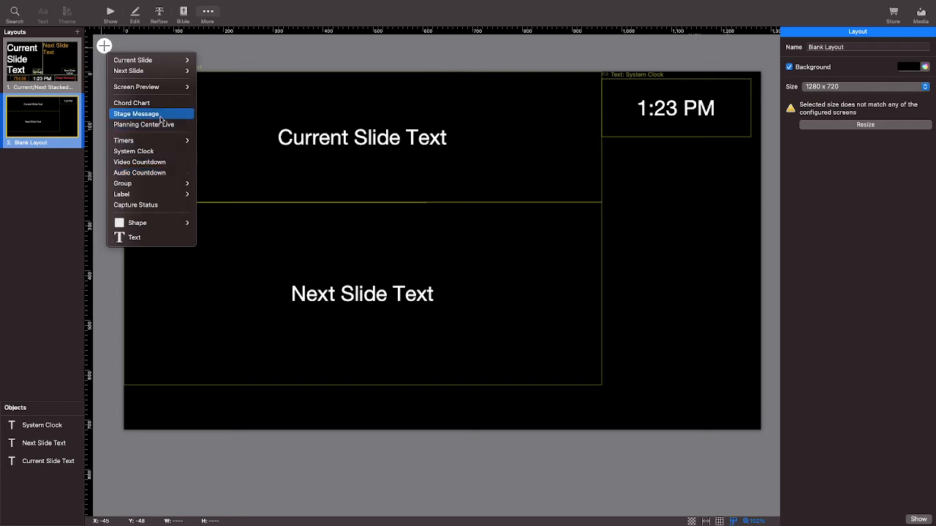
{"action": "mouse_move", "coordinate": [157, 144]}
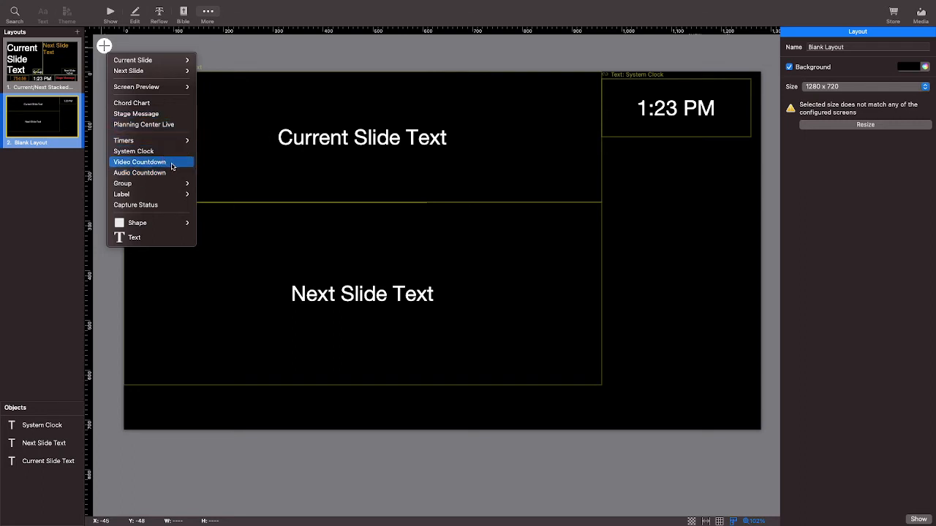
{"action": "key", "text": "Escape"}
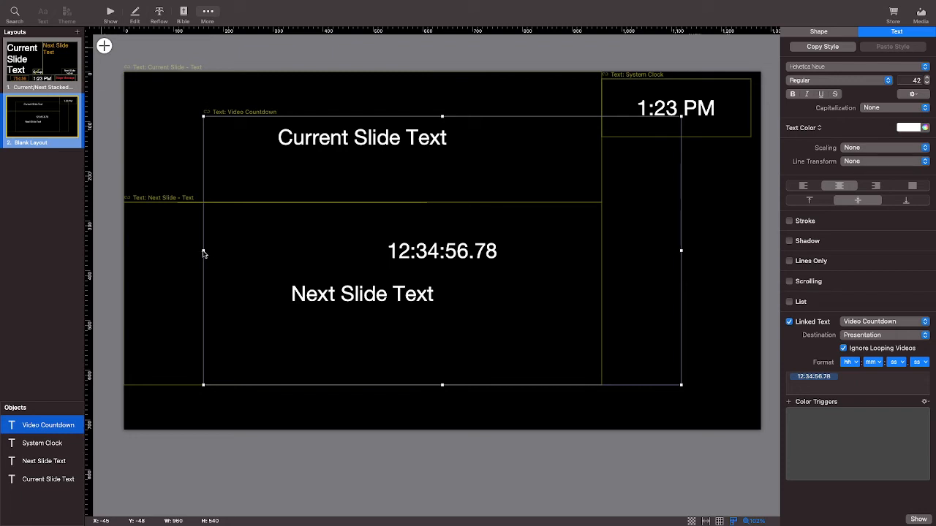
Resize the video countdown box to about 308 by 108 and place it directly below the system clock.
{"action": "left_click_drag", "start_coordinate": [203, 252], "coordinate": [528, 261]}
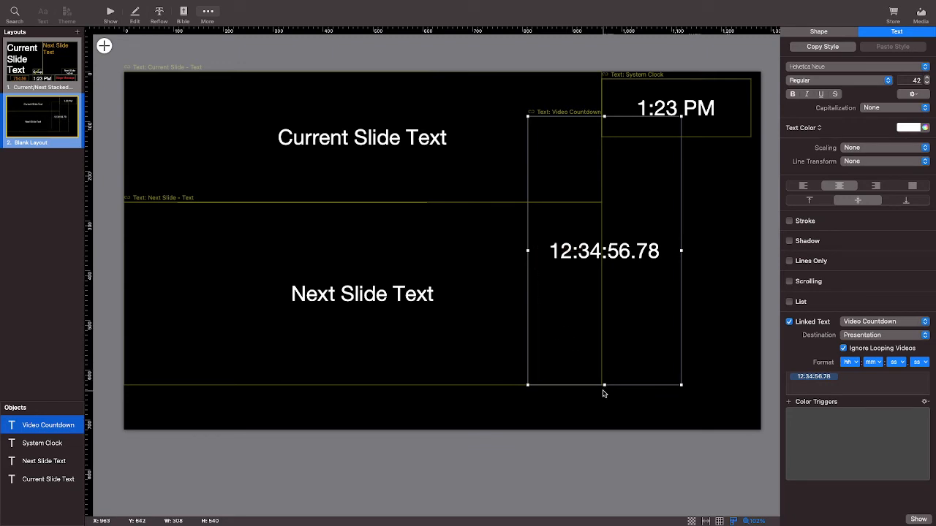
{"action": "left_click_drag", "start_coordinate": [604, 384], "coordinate": [631, 170]}
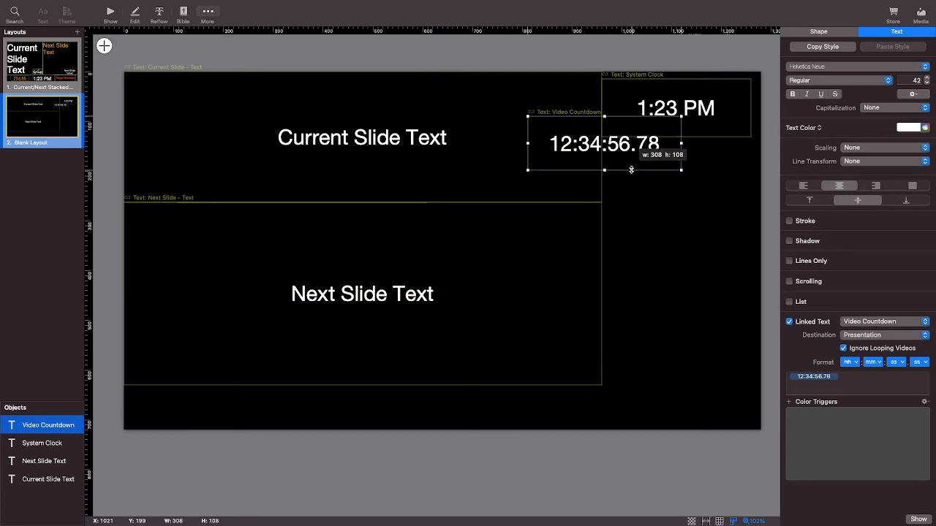
{"action": "left_click_drag", "start_coordinate": [543, 157], "coordinate": [615, 180]}
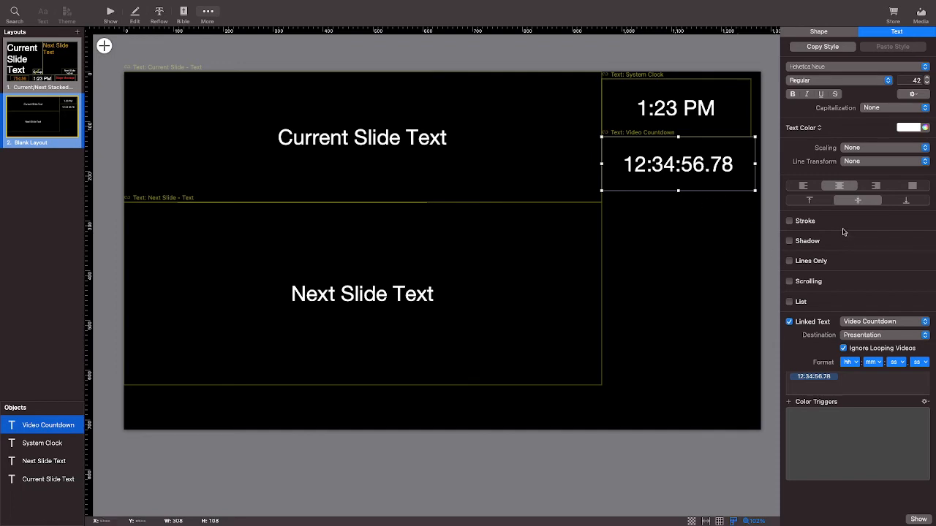
Enable the text stroke on the video countdown object and deselect it.
{"action": "left_click", "coordinate": [790, 222]}
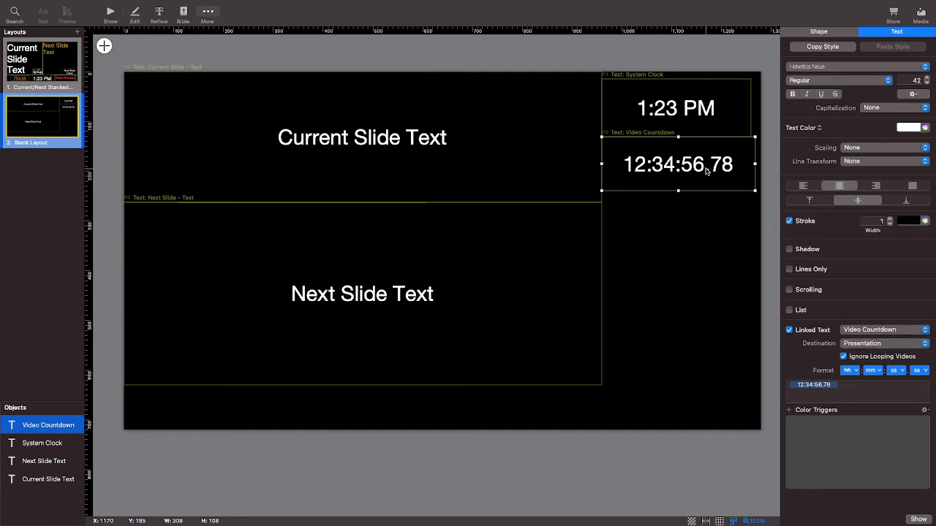
{"action": "left_click", "coordinate": [717, 211]}
{"action": "scroll", "coordinate": [731, 139], "scroll_direction": "down", "scroll_amount": 1}
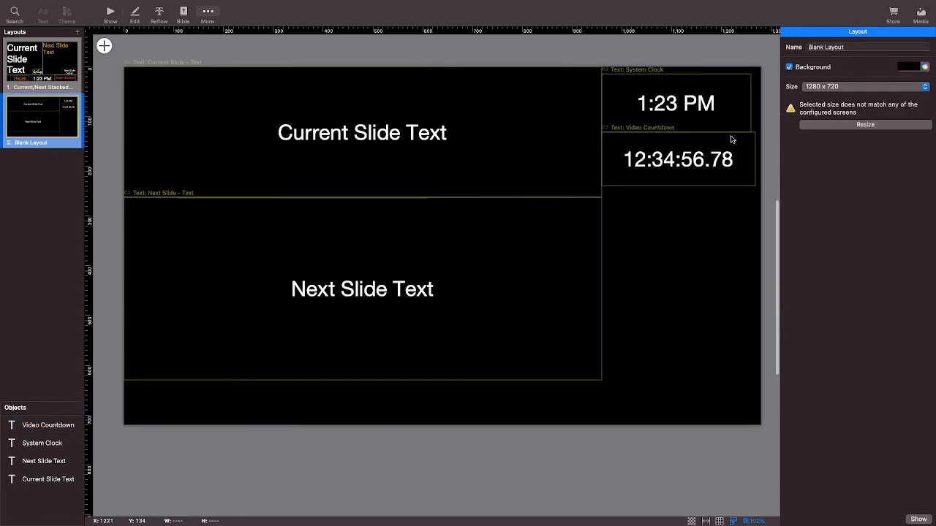
{"action": "scroll", "coordinate": [702, 123], "scroll_direction": "up", "scroll_amount": 1}
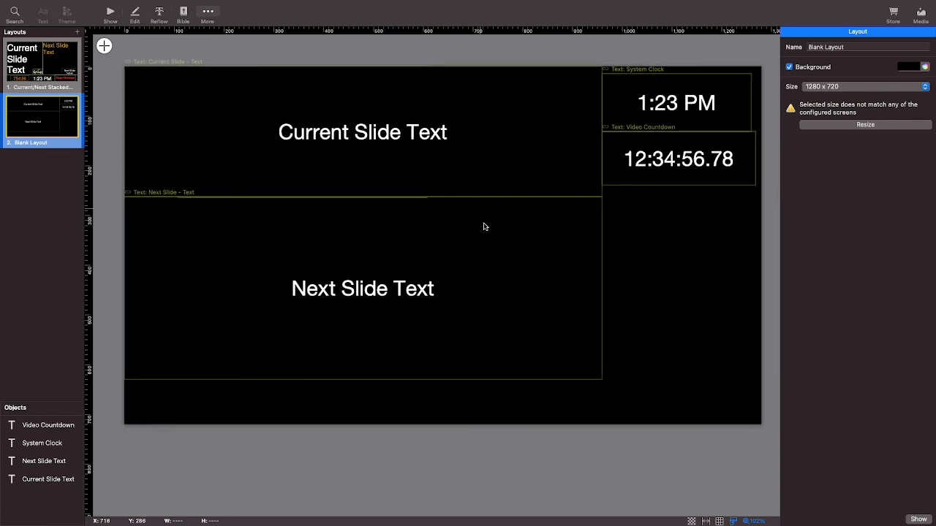
{"action": "scroll", "coordinate": [503, 288], "scroll_direction": "down", "scroll_amount": 1}
{"action": "scroll", "coordinate": [503, 288], "scroll_direction": "down", "scroll_amount": 1}
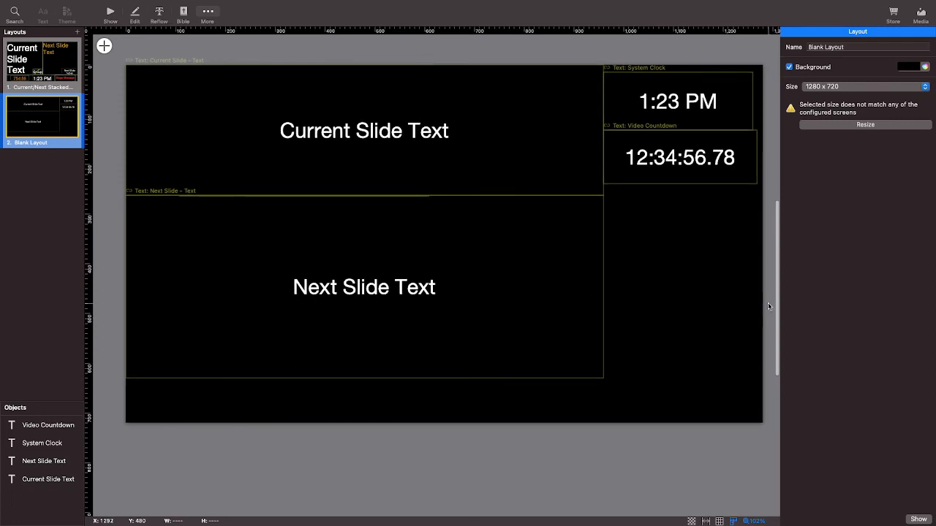
{"action": "scroll", "coordinate": [764, 308], "scroll_direction": "down", "scroll_amount": 1}
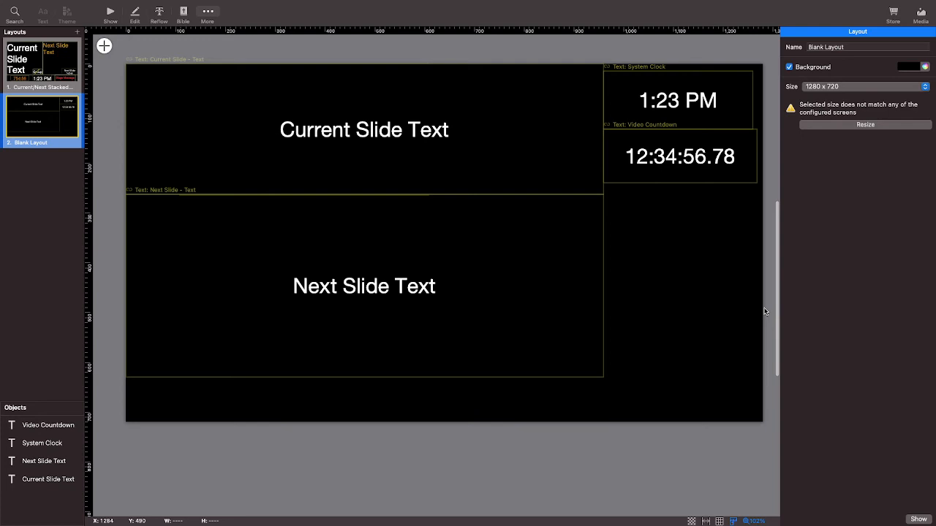
{"action": "scroll", "coordinate": [765, 312], "scroll_direction": "left", "scroll_amount": 1}
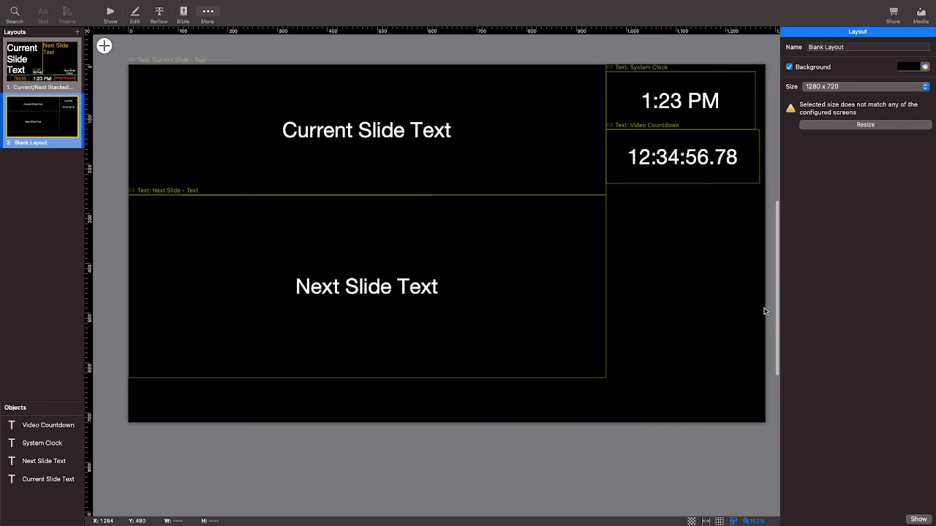
{"action": "scroll", "coordinate": [765, 312], "scroll_direction": "right", "scroll_amount": 1}
{"action": "scroll", "coordinate": [764, 312], "scroll_direction": "left", "scroll_amount": 1}
{"action": "scroll", "coordinate": [734, 327], "scroll_direction": "left", "scroll_amount": 1}
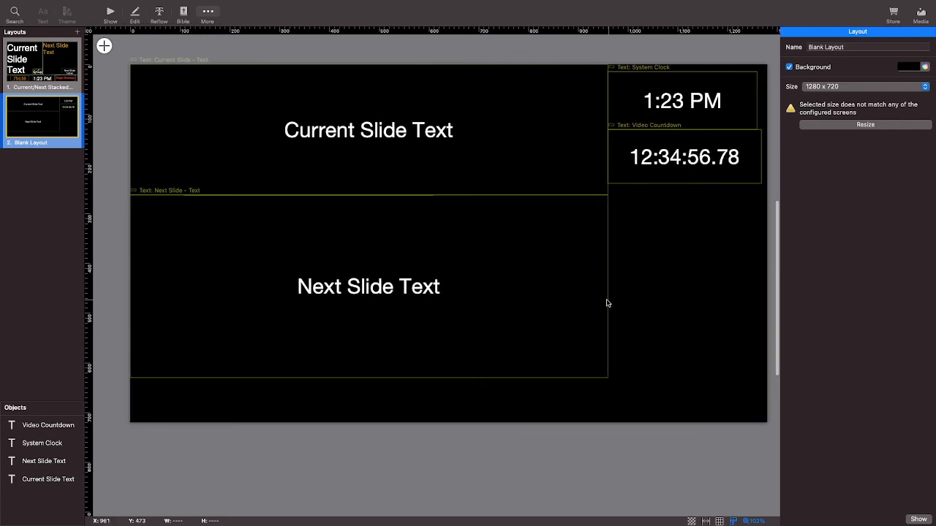
{"action": "scroll", "coordinate": [698, 324], "scroll_direction": "up", "scroll_amount": 1}
{"action": "scroll", "coordinate": [373, 280], "scroll_direction": "left", "scroll_amount": 1}
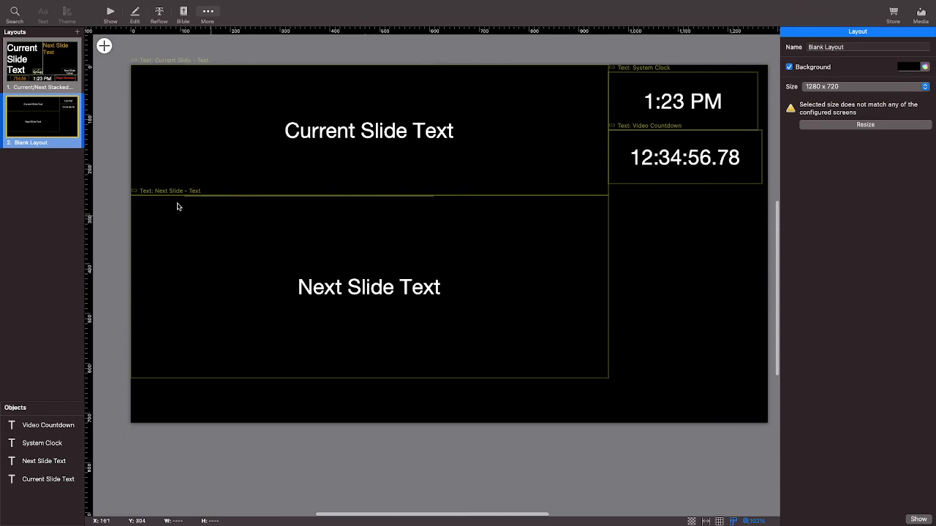
Rename the blank stage layout as 2 stage.
{"action": "right_click", "coordinate": [52, 135]}
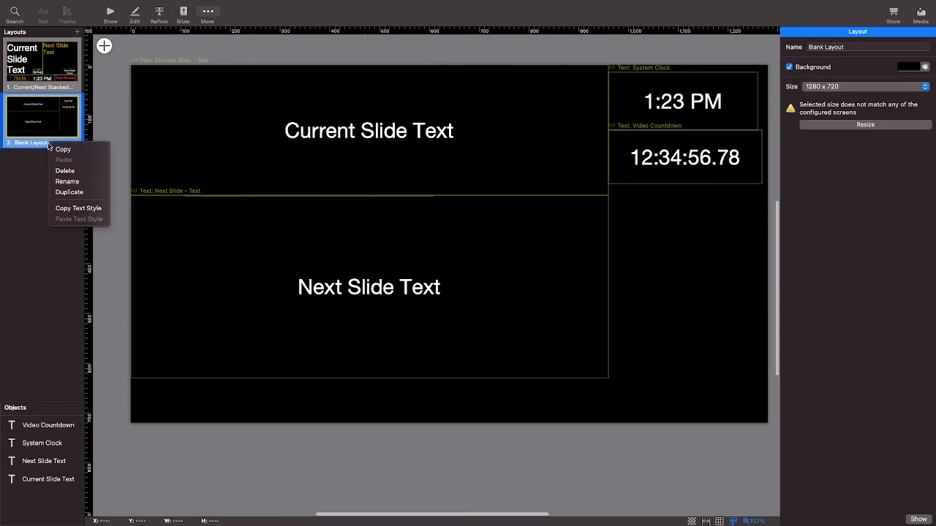
{"action": "left_click", "coordinate": [68, 187]}
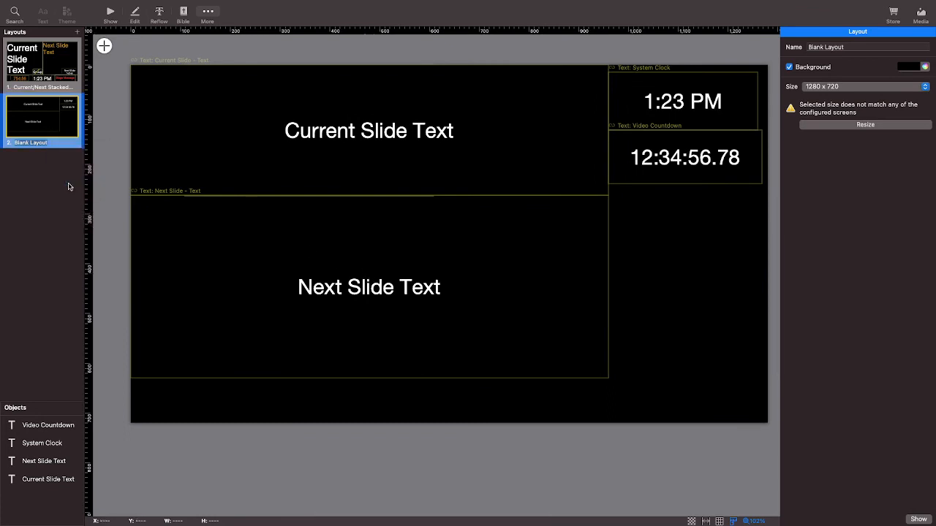
{"action": "key", "text": "BackSpace"}
{"action": "type", "text": "2 stage"}
{"action": "key", "text": "Return"}
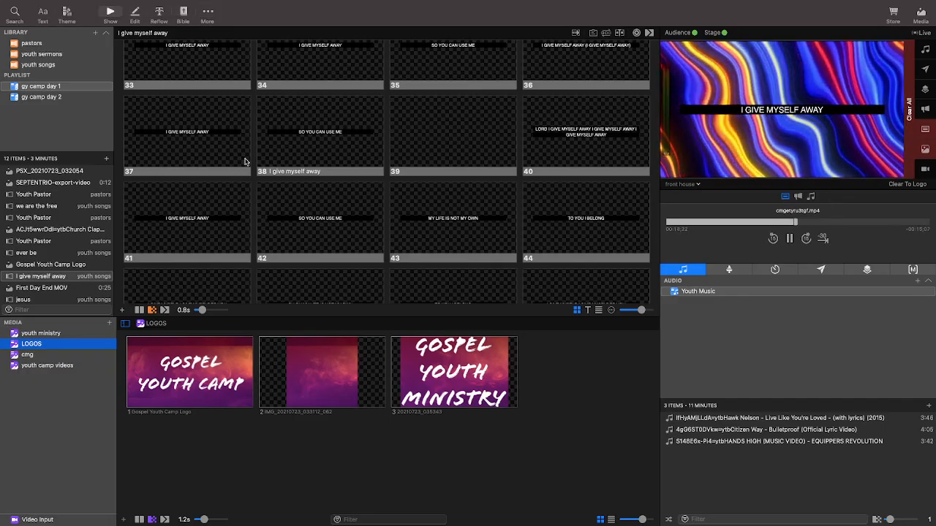
Open the God of caverry presentation from the youth songs library.
{"action": "scroll", "coordinate": [244, 162], "scroll_direction": "down", "scroll_amount": 3}
{"action": "scroll", "coordinate": [245, 162], "scroll_direction": "down", "scroll_amount": 1}
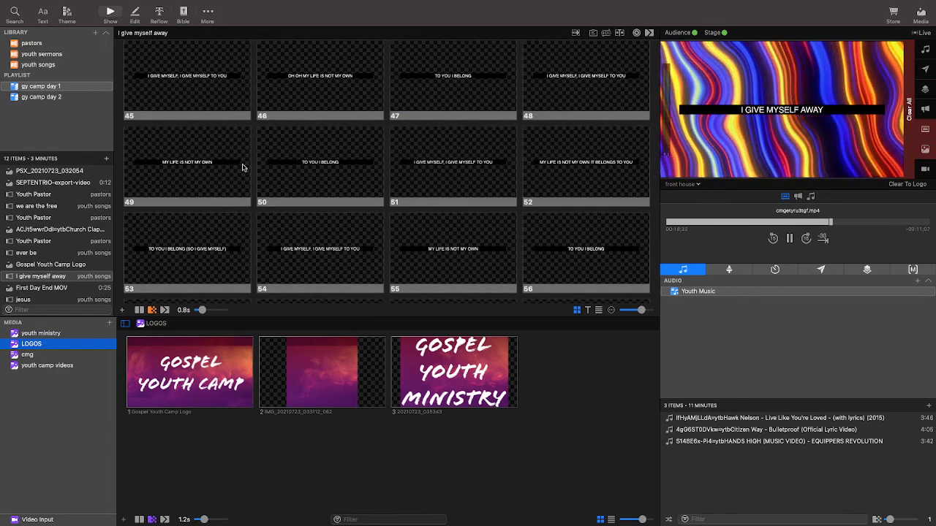
{"action": "scroll", "coordinate": [245, 162], "scroll_direction": "up", "scroll_amount": 10}
{"action": "scroll", "coordinate": [244, 185], "scroll_direction": "up", "scroll_amount": 3}
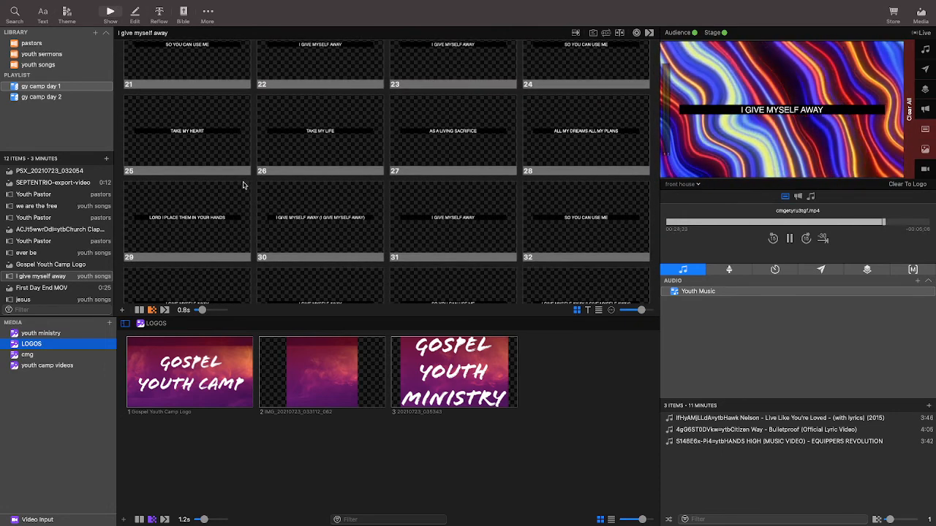
{"action": "scroll", "coordinate": [245, 184], "scroll_direction": "up", "scroll_amount": 20}
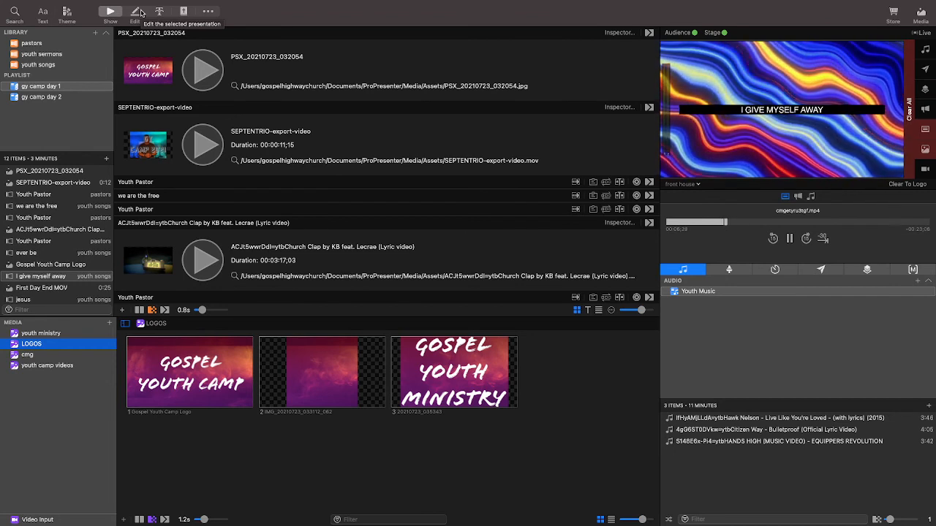
{"action": "left_click", "coordinate": [52, 67]}
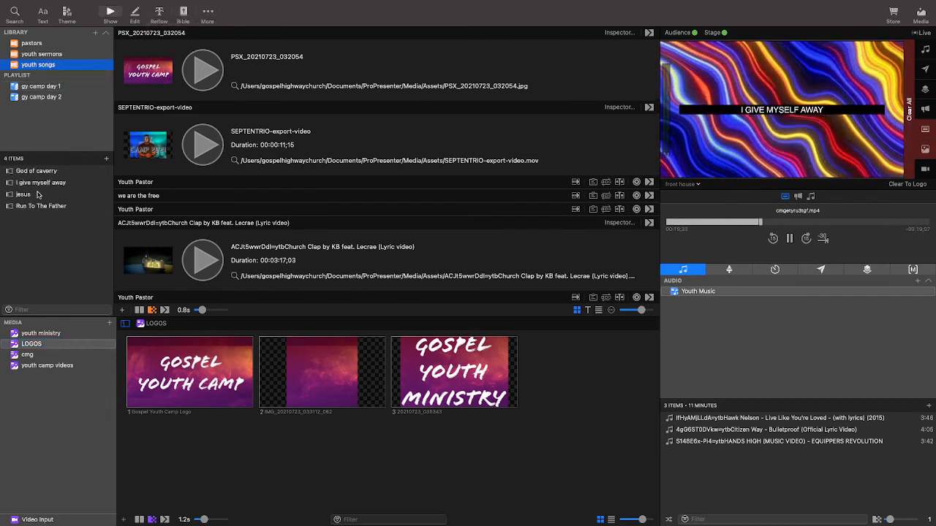
{"action": "left_click", "coordinate": [49, 171]}
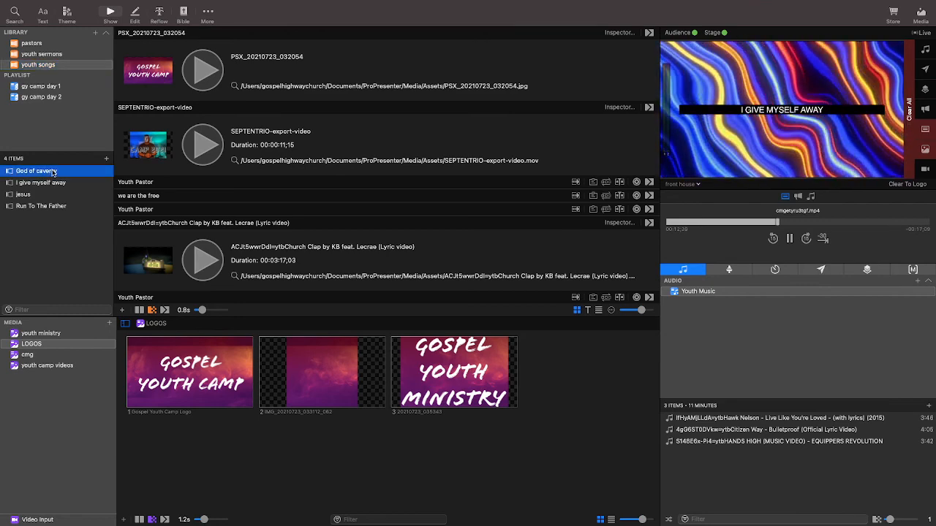
Add the cmg 737483860 video from the youth ministry media as slide 1's background and send that slide live.
{"action": "left_click", "coordinate": [50, 334]}
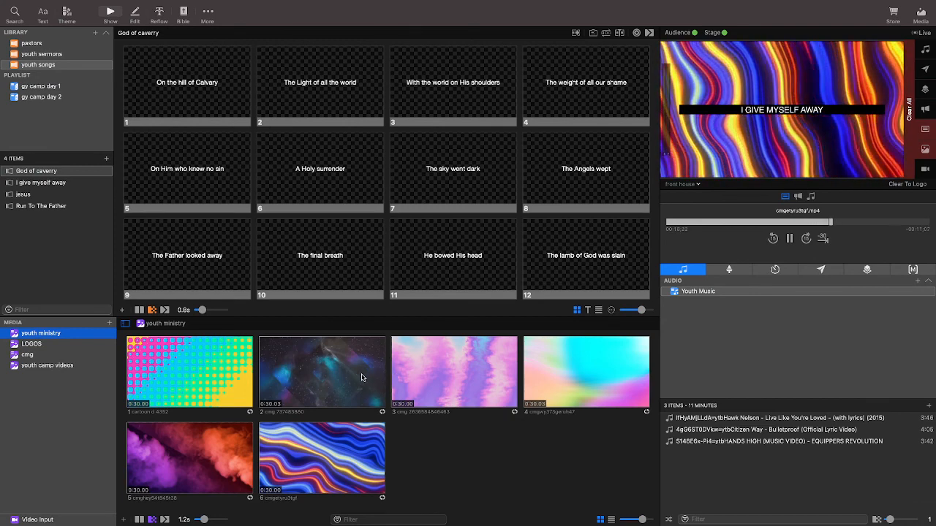
{"action": "left_click_drag", "start_coordinate": [361, 377], "coordinate": [251, 190]}
{"action": "left_click", "coordinate": [220, 370]}
{"action": "left_click", "coordinate": [333, 366], "text": "shift"}
{"action": "left_click_drag", "start_coordinate": [333, 366], "coordinate": [218, 101]}
{"action": "left_click_drag", "start_coordinate": [291, 361], "coordinate": [187, 68]}
{"action": "left_click", "coordinate": [187, 68]}
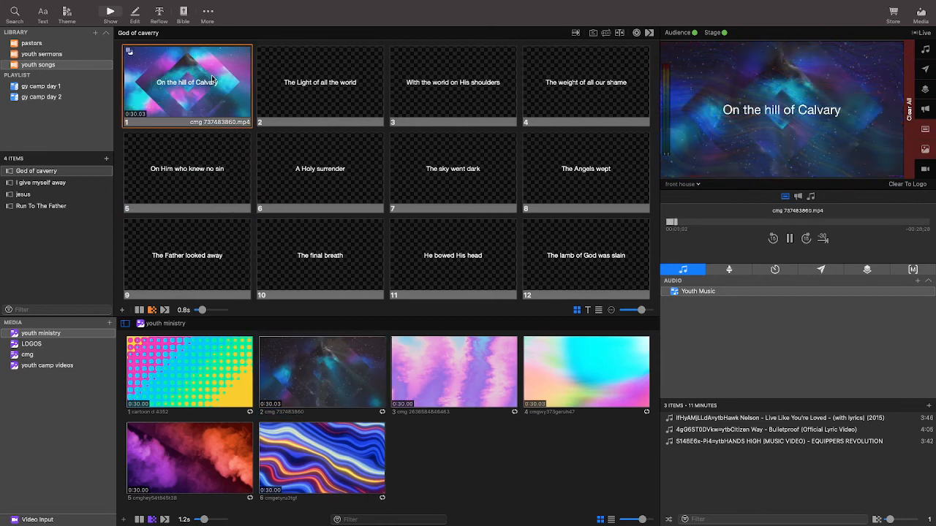
Send slides 2, 3, 4, 6 and 7 of God of caverry live in turn over the video background.
{"action": "left_click", "coordinate": [308, 98]}
{"action": "left_click", "coordinate": [434, 105]}
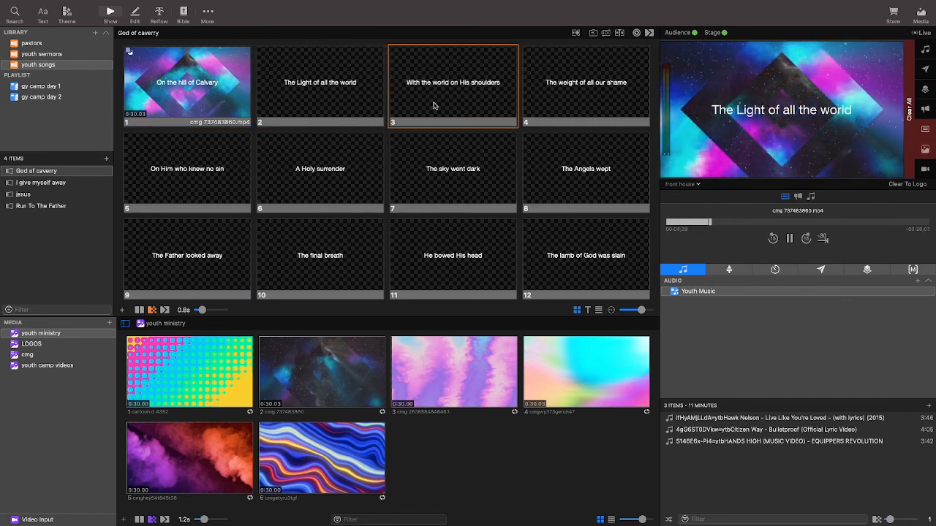
{"action": "left_click", "coordinate": [554, 113]}
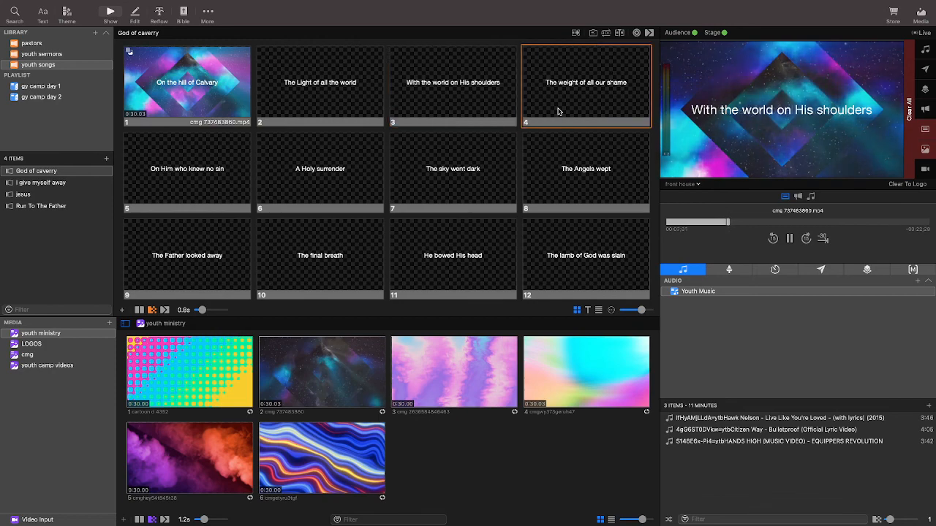
{"action": "scroll", "coordinate": [362, 193], "scroll_direction": "down", "scroll_amount": 10}
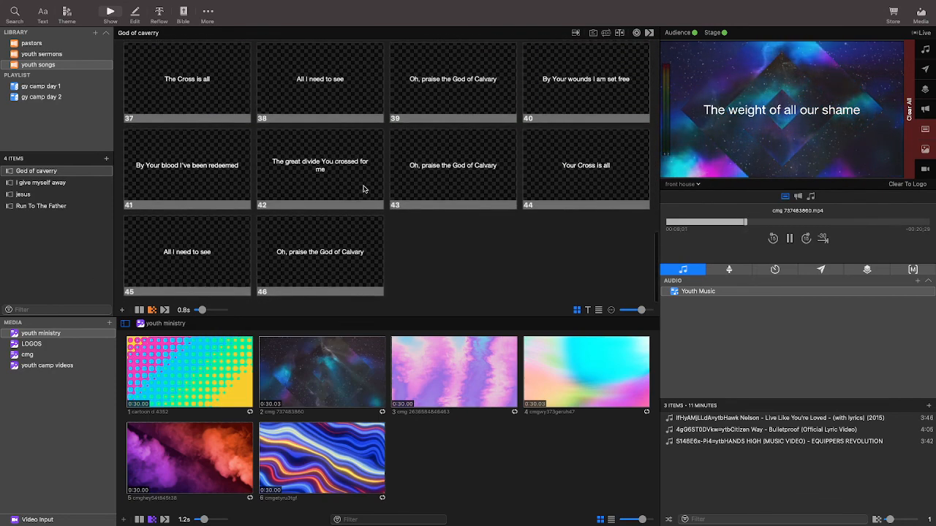
{"action": "scroll", "coordinate": [363, 188], "scroll_direction": "up", "scroll_amount": 10}
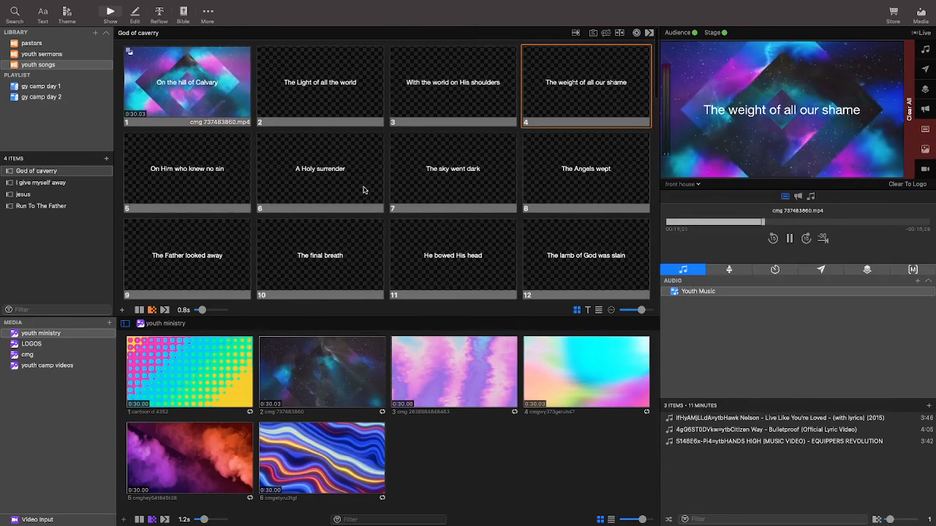
{"action": "left_click", "coordinate": [323, 195]}
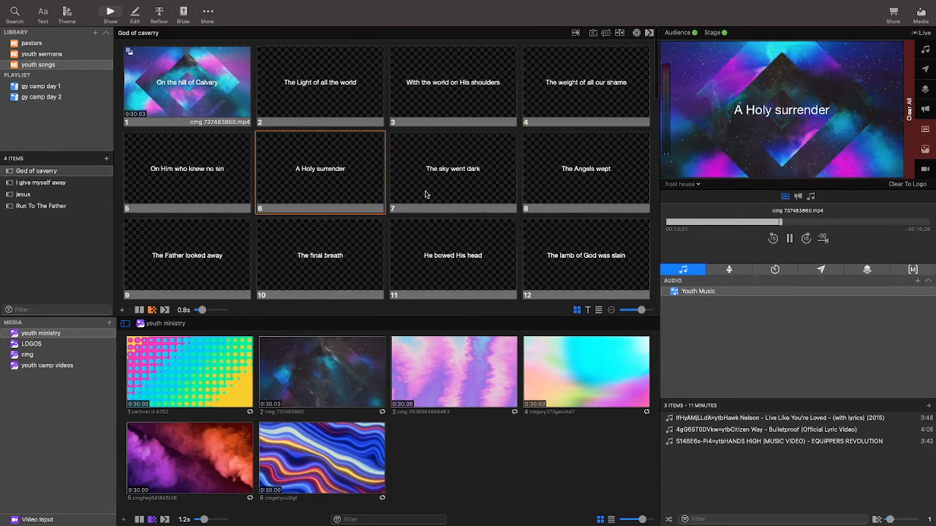
{"action": "left_click", "coordinate": [425, 195]}
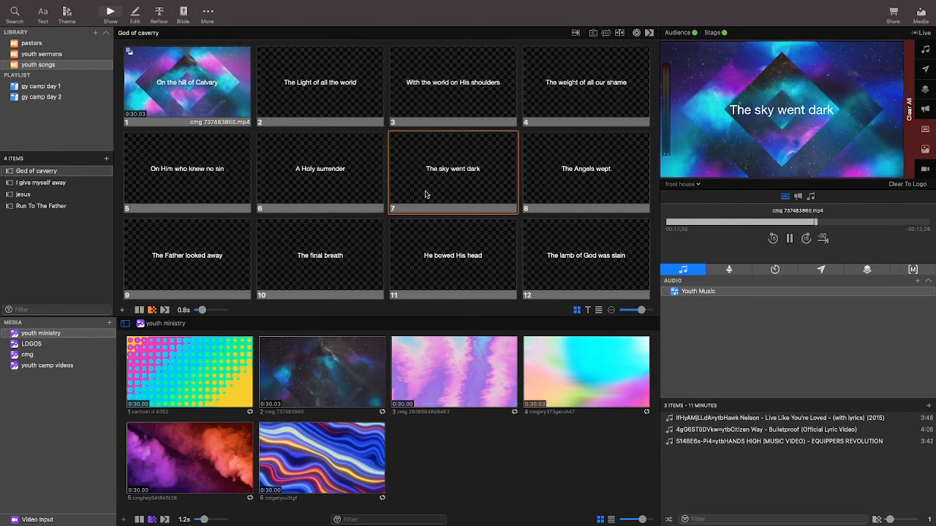
{"action": "scroll", "coordinate": [425, 194], "scroll_direction": "down", "scroll_amount": 3}
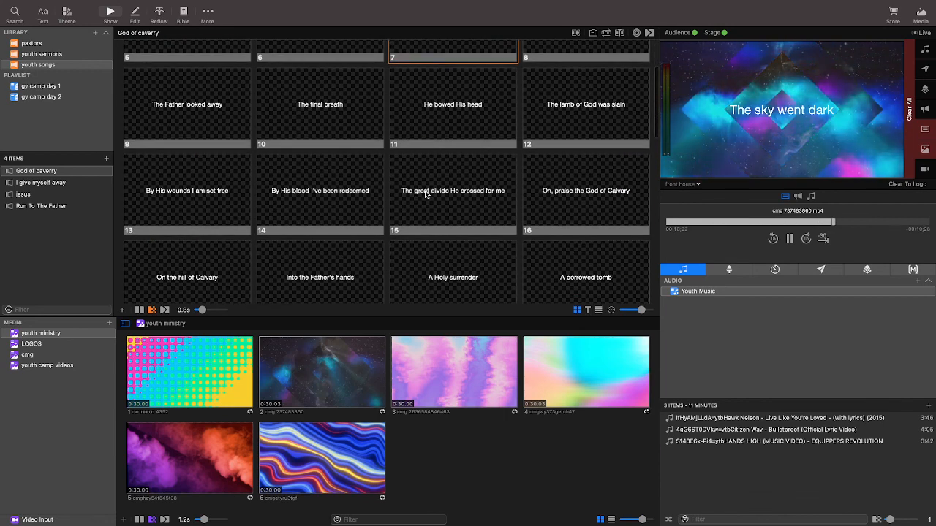
Send slides 15 through 19 of God of caverry live one after another over the video background.
{"action": "left_click", "coordinate": [426, 195]}
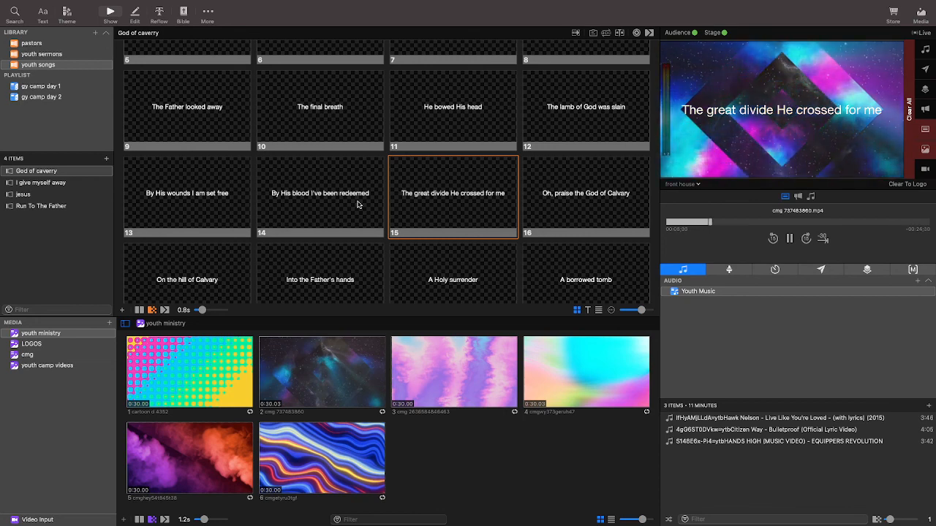
{"action": "left_click", "coordinate": [549, 202]}
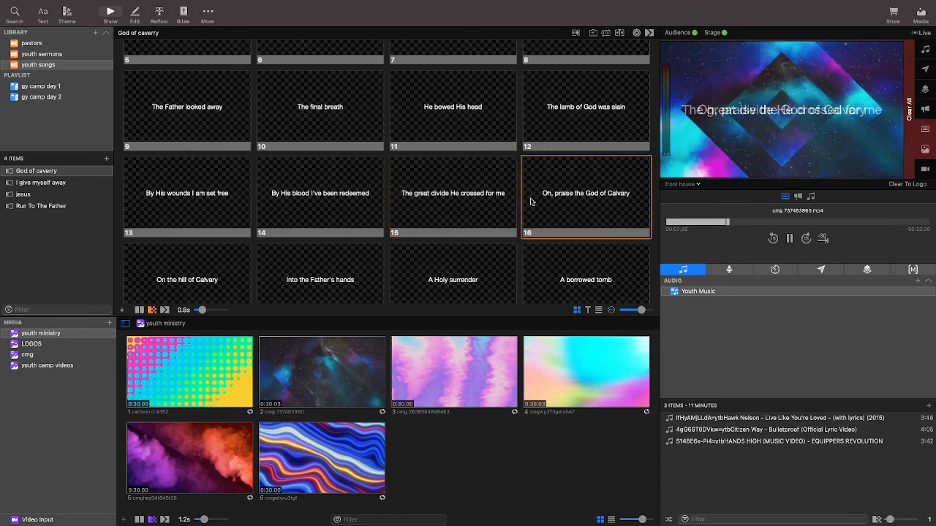
{"action": "scroll", "coordinate": [185, 212], "scroll_direction": "down", "scroll_amount": 2}
{"action": "left_click", "coordinate": [185, 212]}
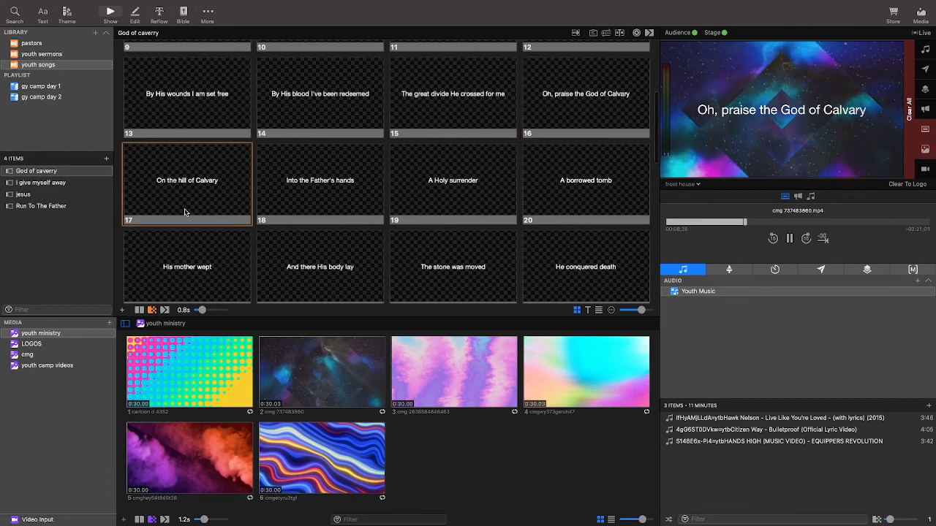
{"action": "left_click", "coordinate": [348, 207]}
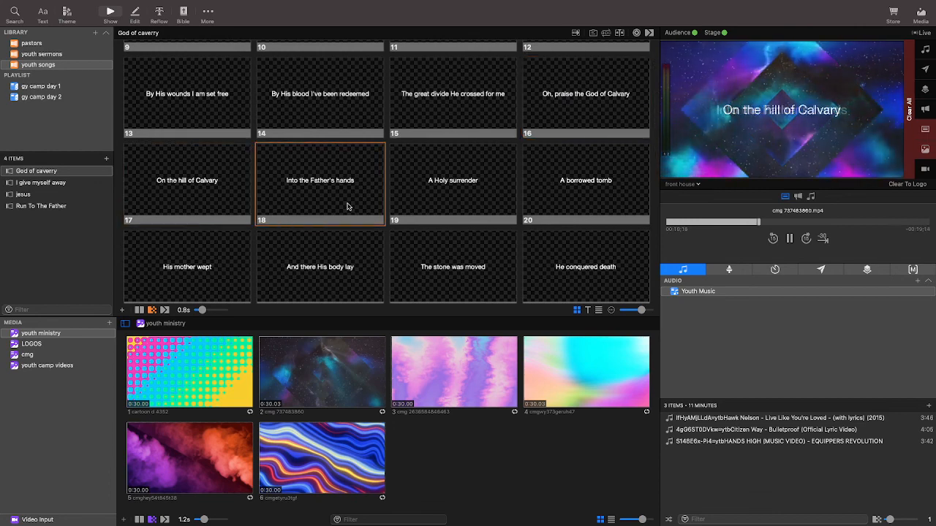
{"action": "left_click", "coordinate": [399, 207]}
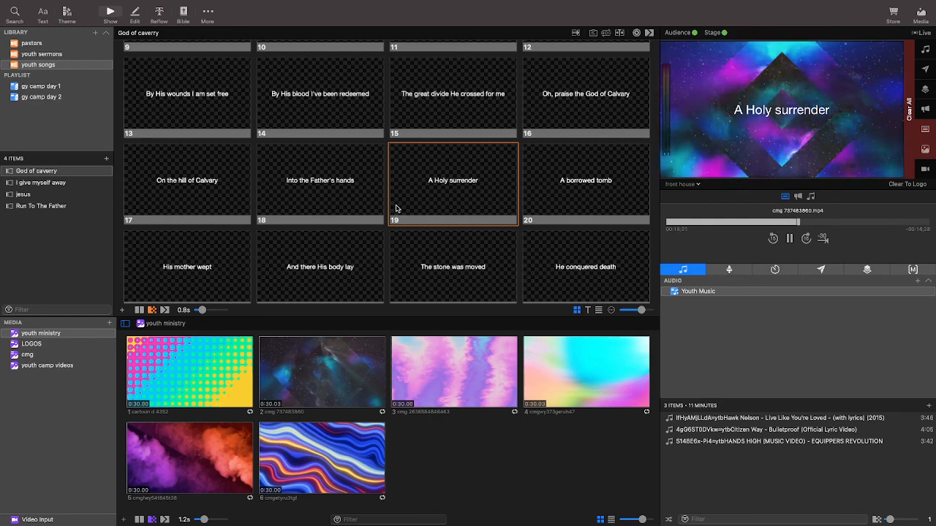
Send the song's final slide 46 live, followed by slides 34 and 35, over the video background.
{"action": "scroll", "coordinate": [306, 229], "scroll_direction": "down", "scroll_amount": 10}
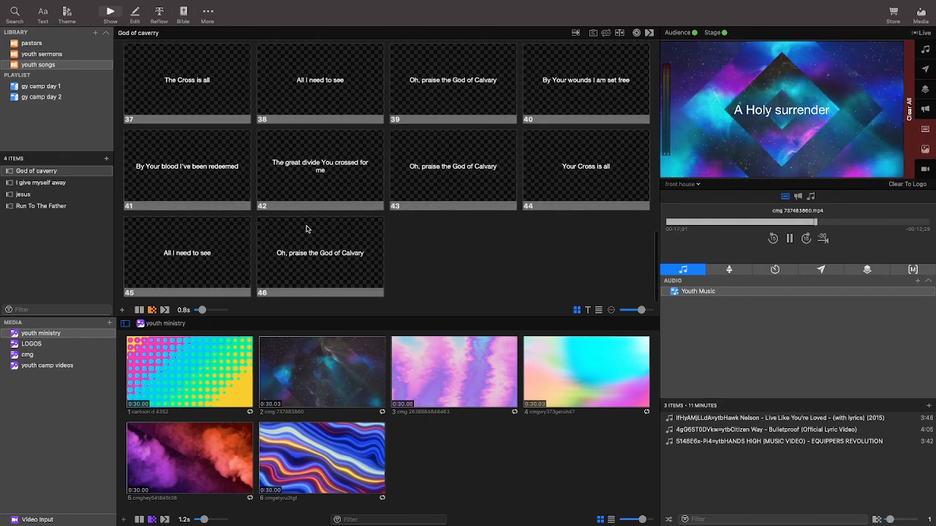
{"action": "left_click", "coordinate": [307, 229]}
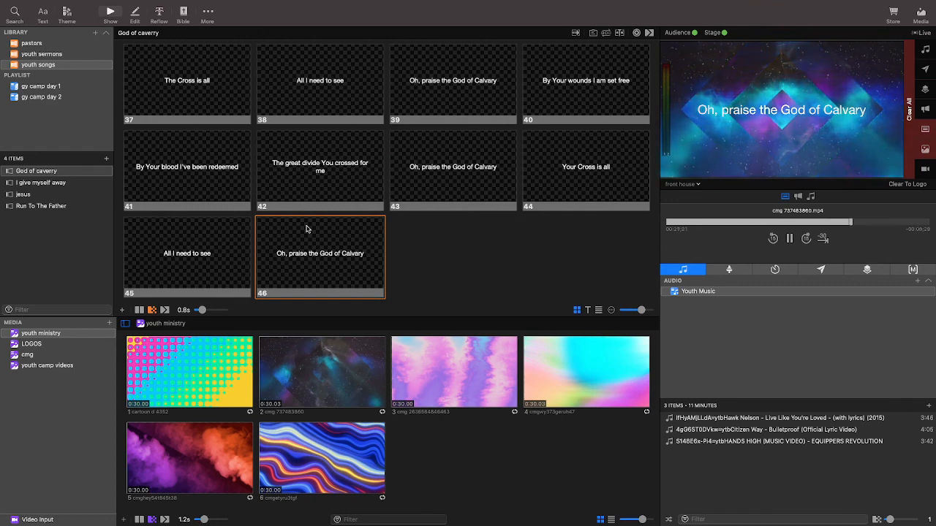
{"action": "scroll", "coordinate": [310, 224], "scroll_direction": "up", "scroll_amount": 3}
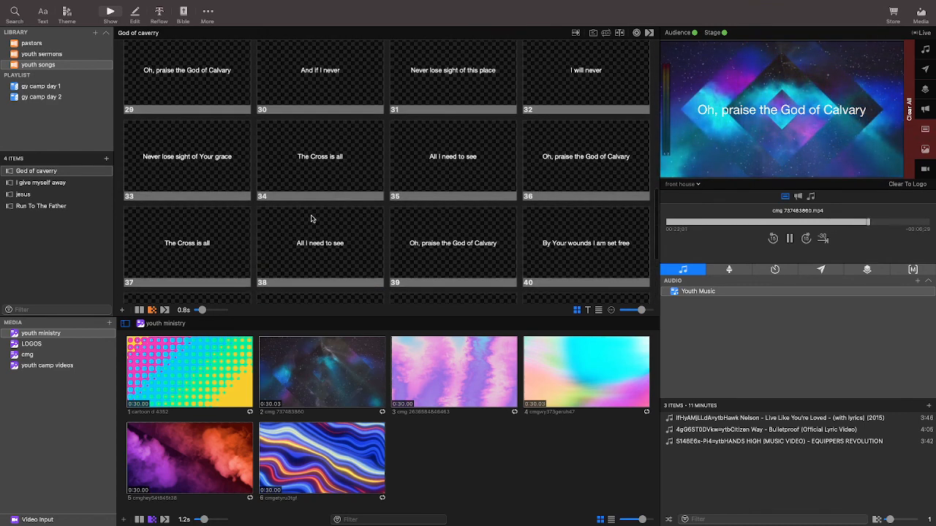
{"action": "left_click", "coordinate": [319, 188]}
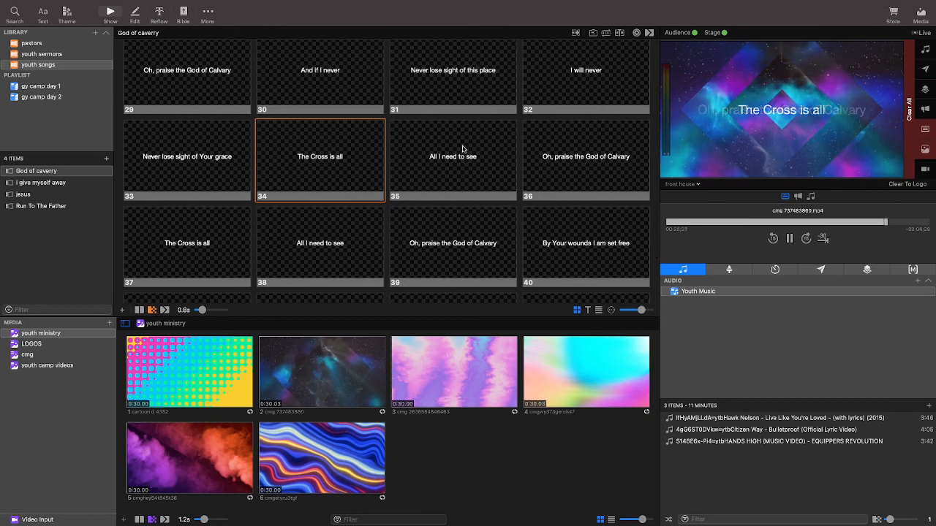
{"action": "left_click", "coordinate": [486, 156]}
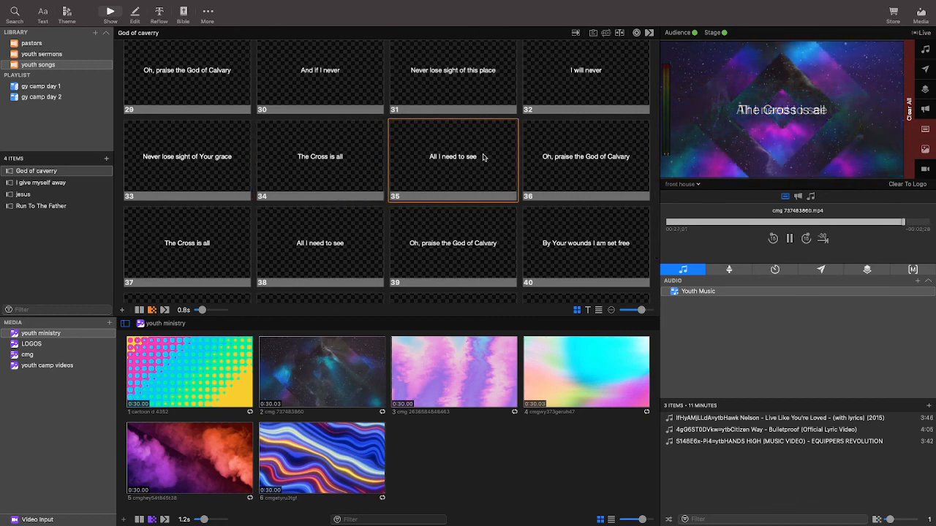